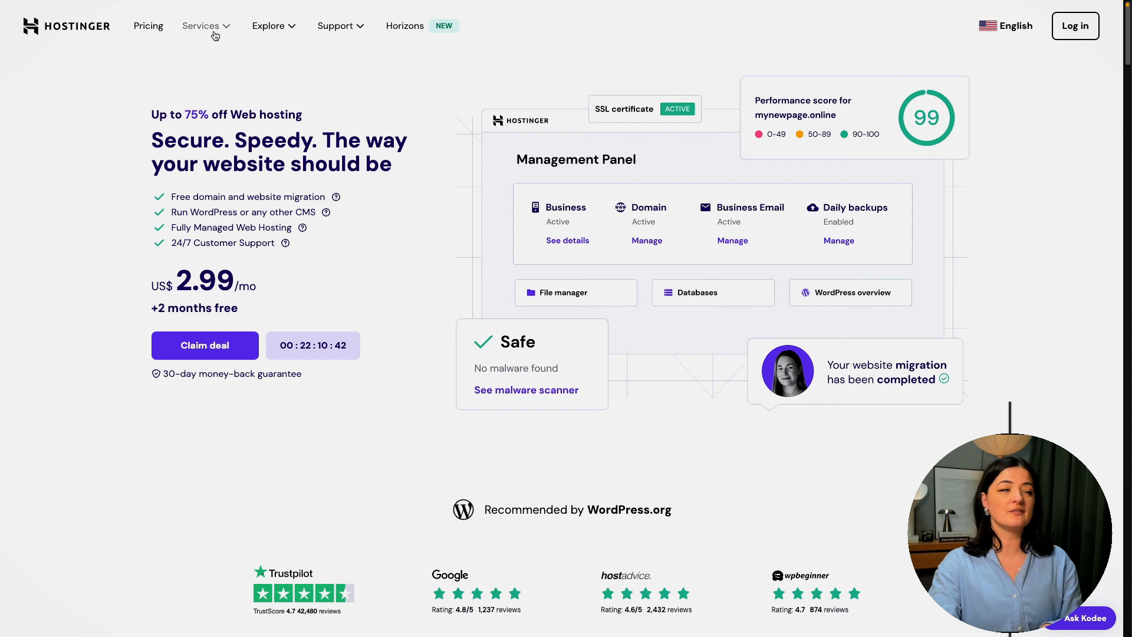
# Step: Check the hosting services on offer and bring up the web hosting plan comparison from the promotional deal
pyautogui.click(215, 36)
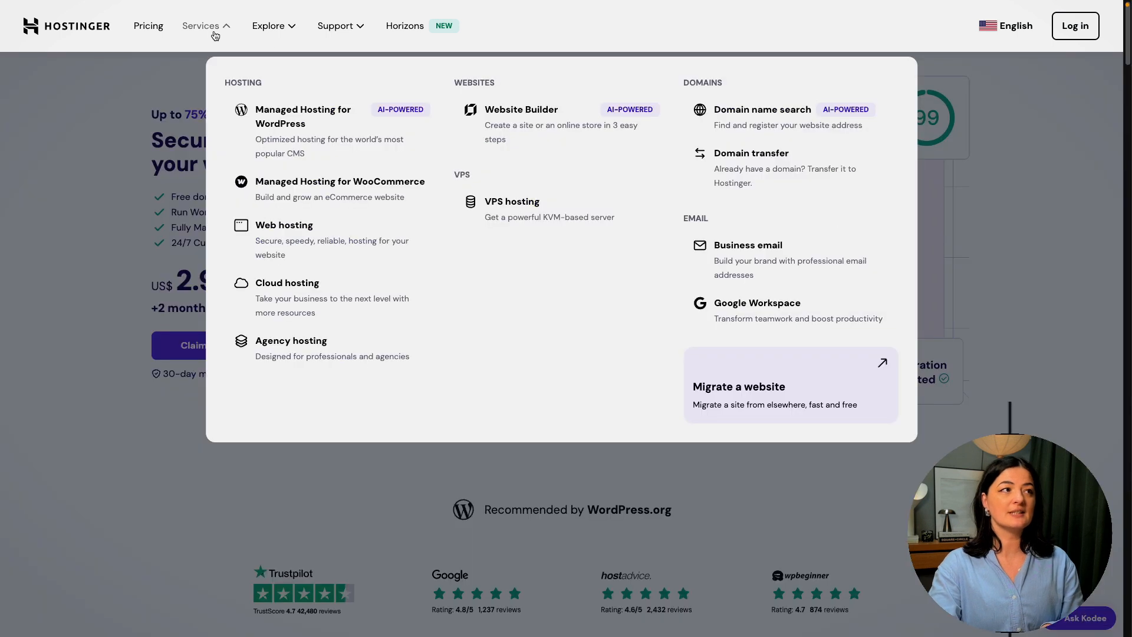
pyautogui.click(320, 246)
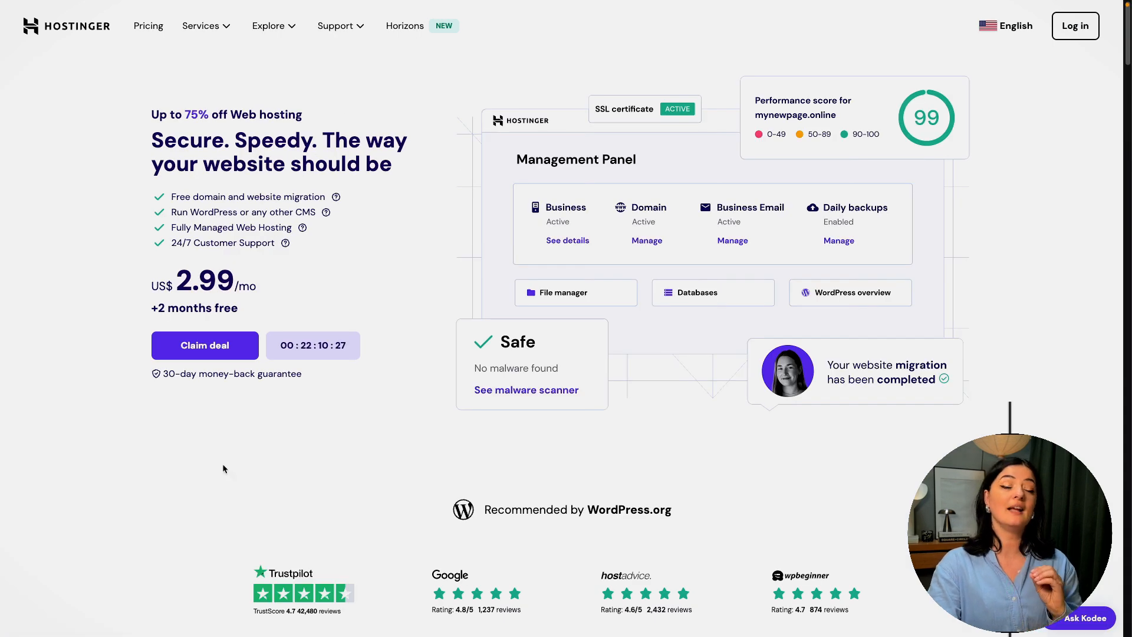
pyautogui.click(216, 352)
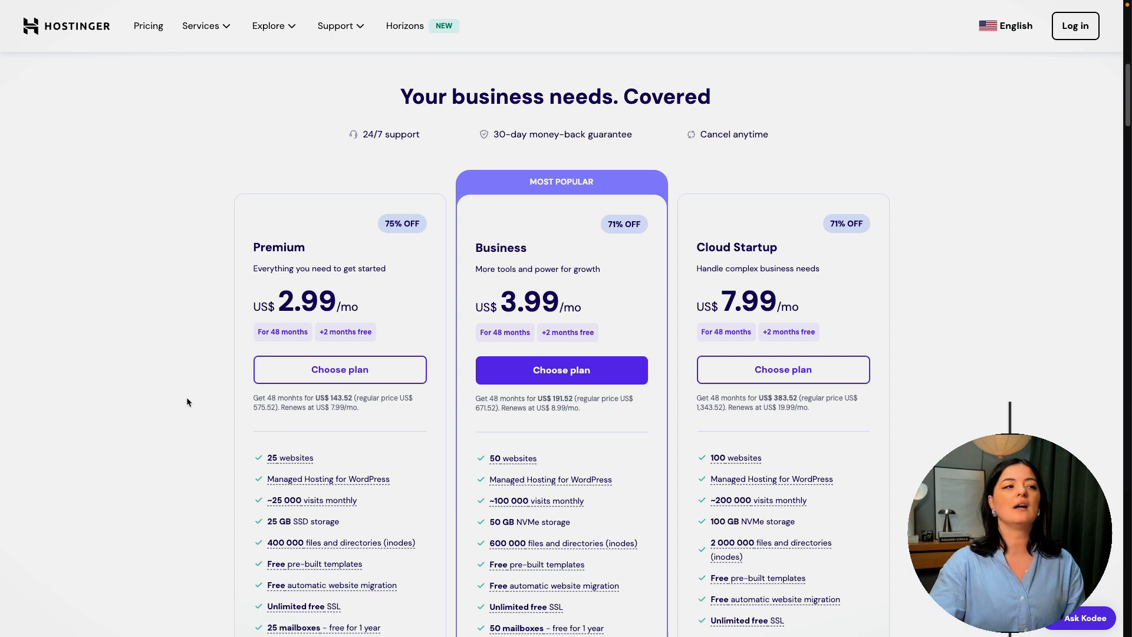
# Step: Compare the Premium, Business and Cloud Startup plans, examining website limits, CDN availability, WordPress acceleration and the other listed features
pyautogui.moveTo(492, 461)
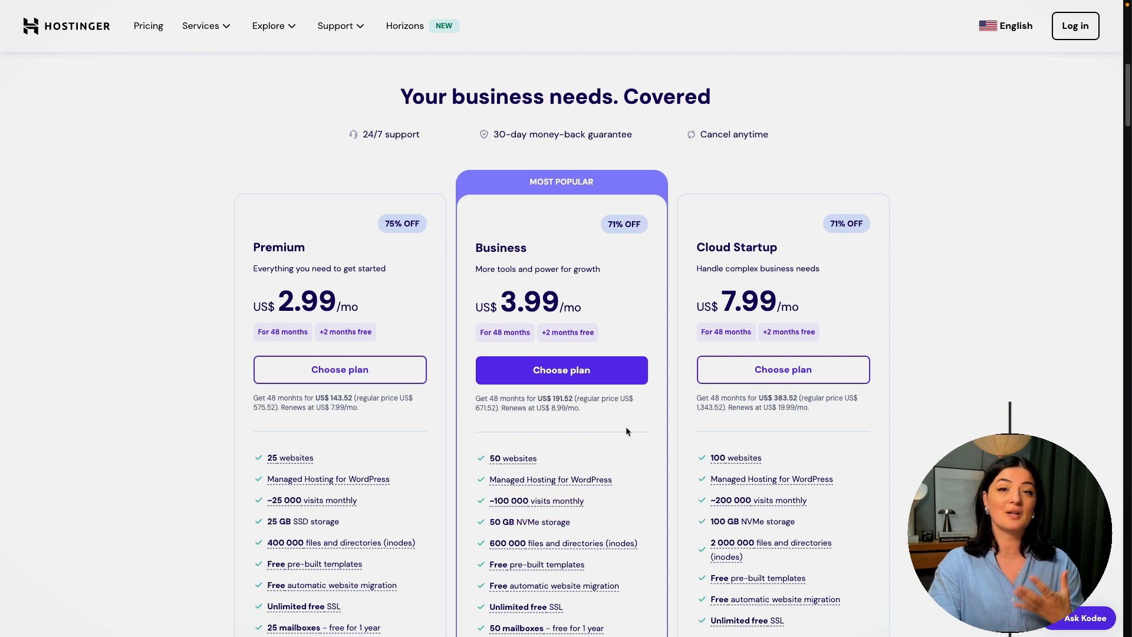
pyautogui.moveTo(299, 459)
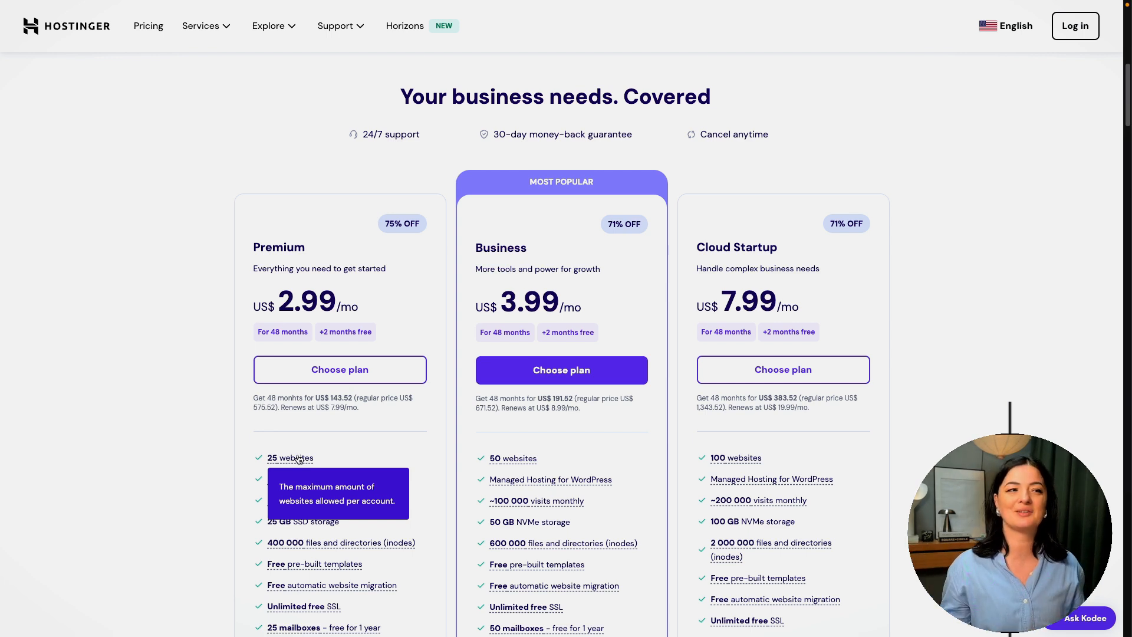
pyautogui.scroll(-1, 658, 495)
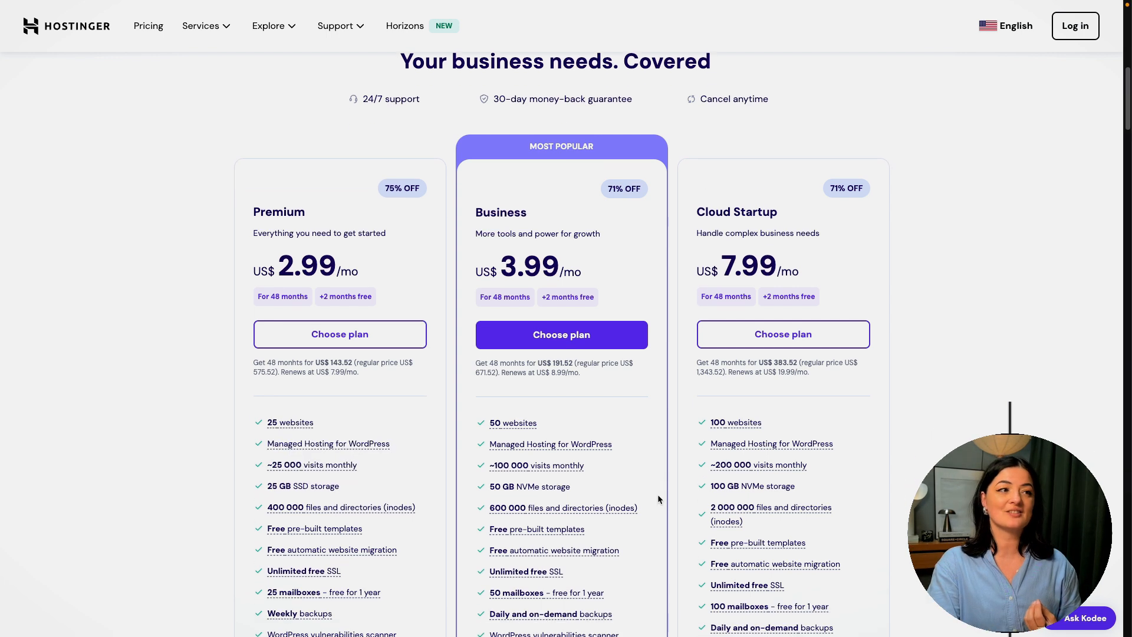
pyautogui.scroll(-3, 657, 494)
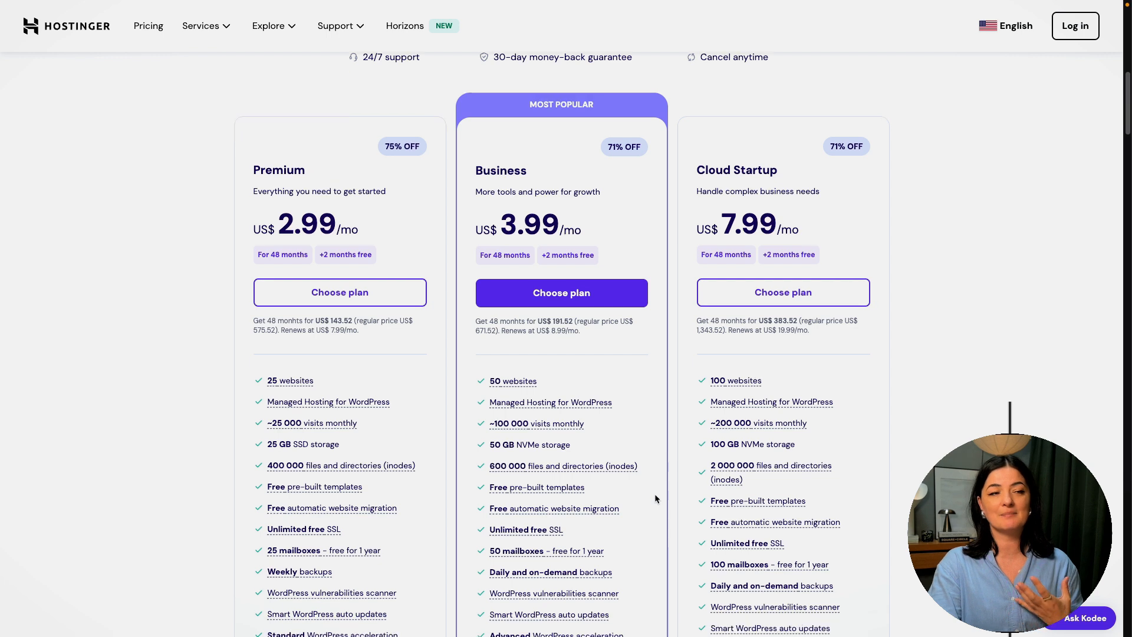
pyautogui.scroll(-2, 655, 495)
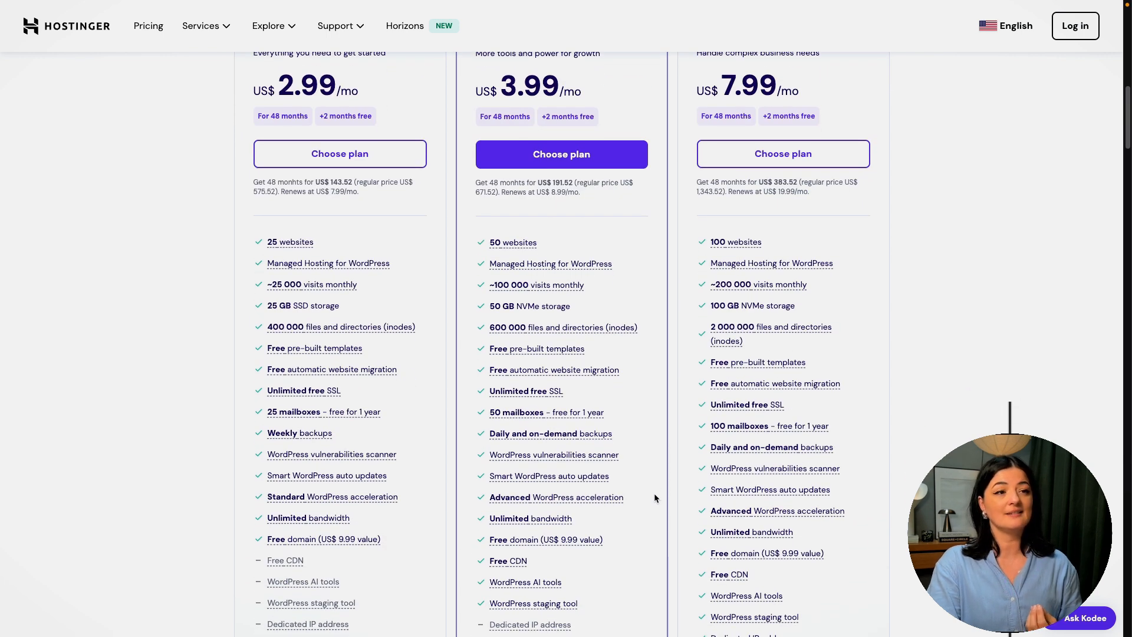
pyautogui.scroll(-1, 653, 493)
pyautogui.scroll(-2, 653, 493)
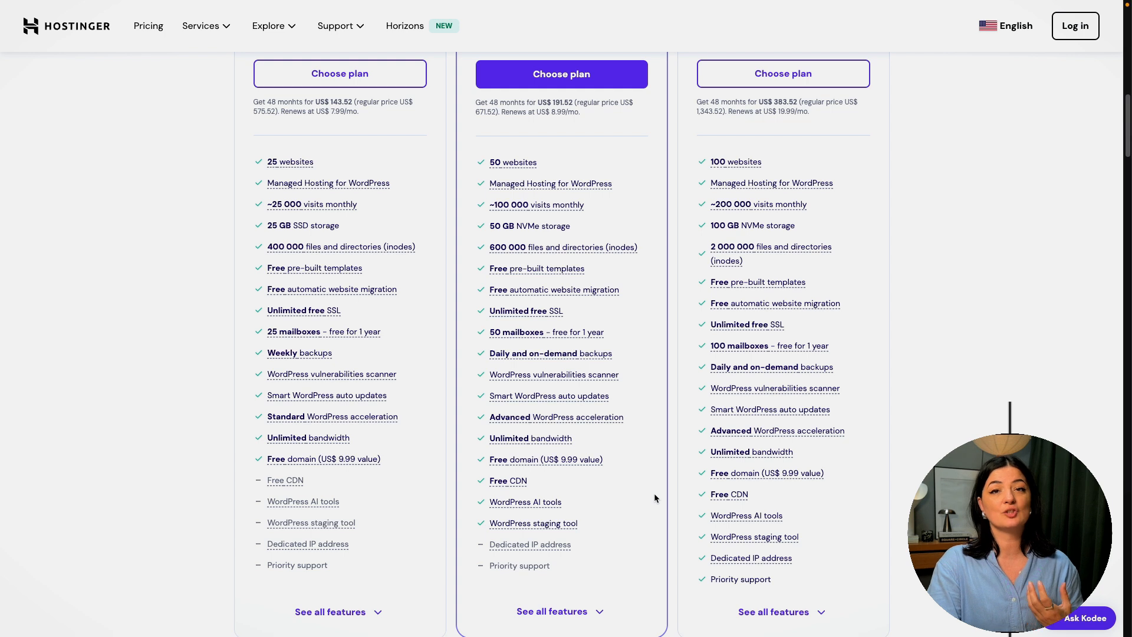
pyautogui.moveTo(519, 484)
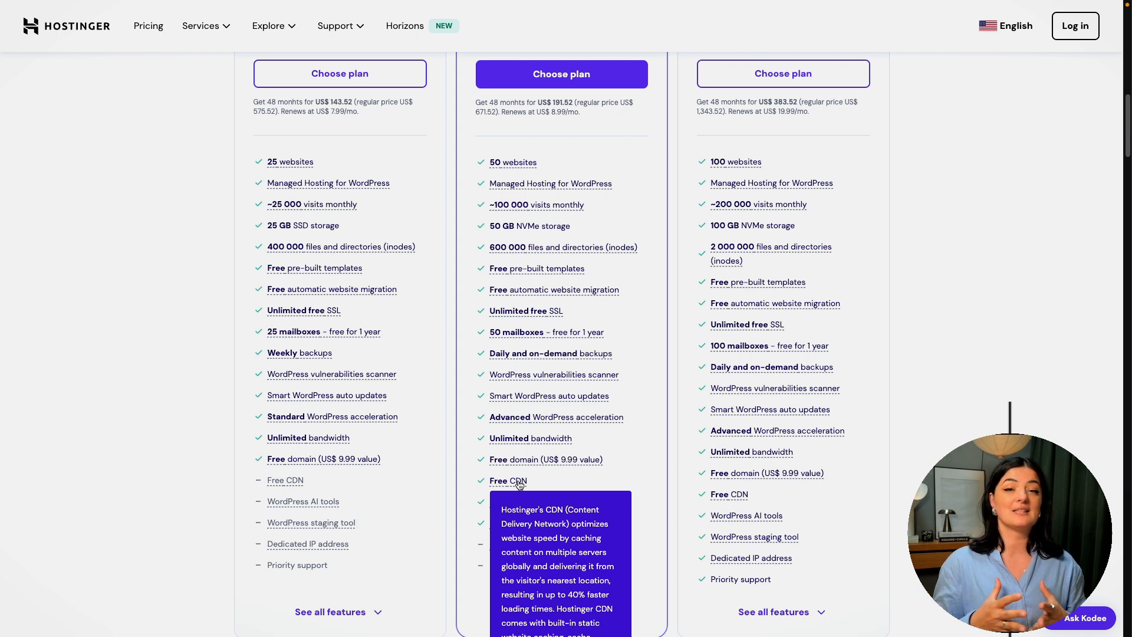
pyautogui.moveTo(287, 484)
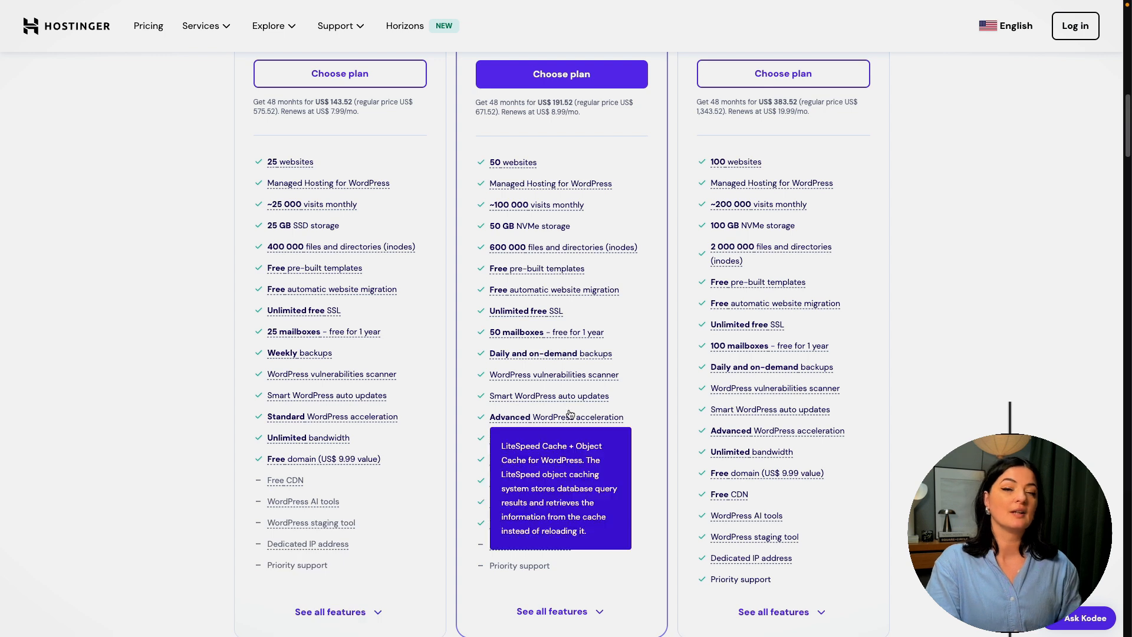
pyautogui.scroll(5, 635, 546)
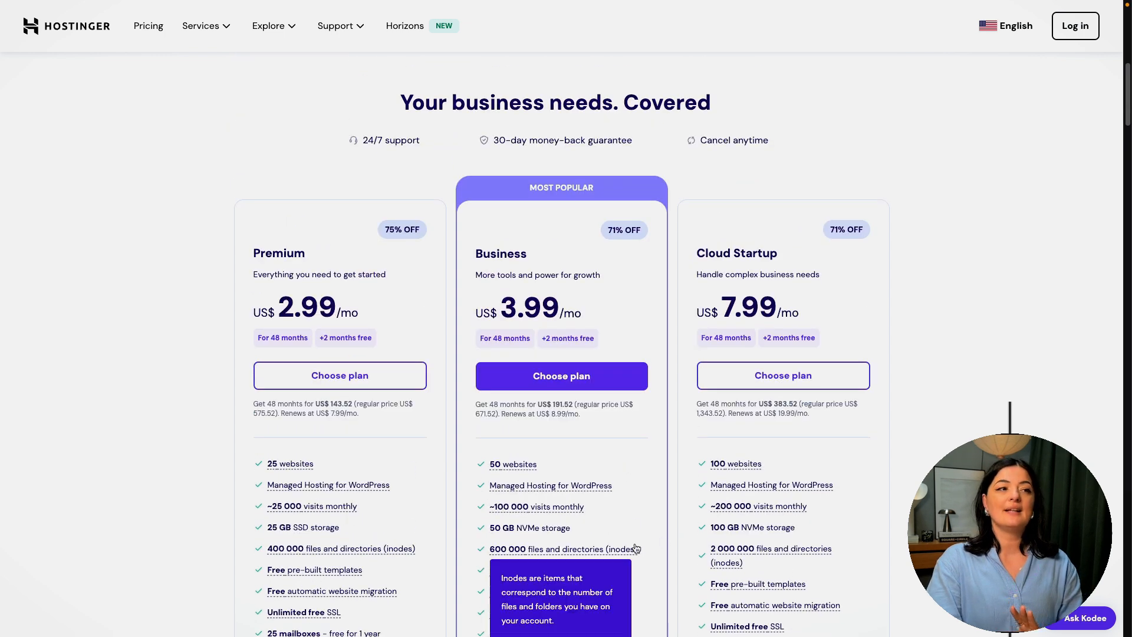
# Step: Choose the Business web hosting plan, set its period to 12 months, and review the discount and renewal terms
pyautogui.click(560, 377)
pyautogui.click(281, 275)
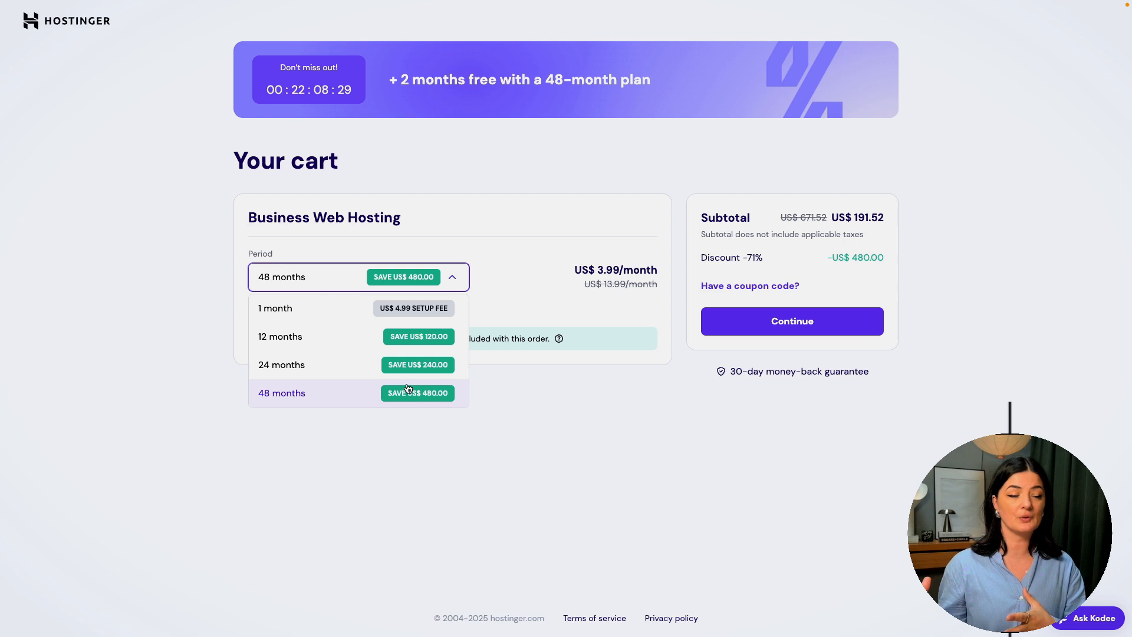
pyautogui.click(387, 333)
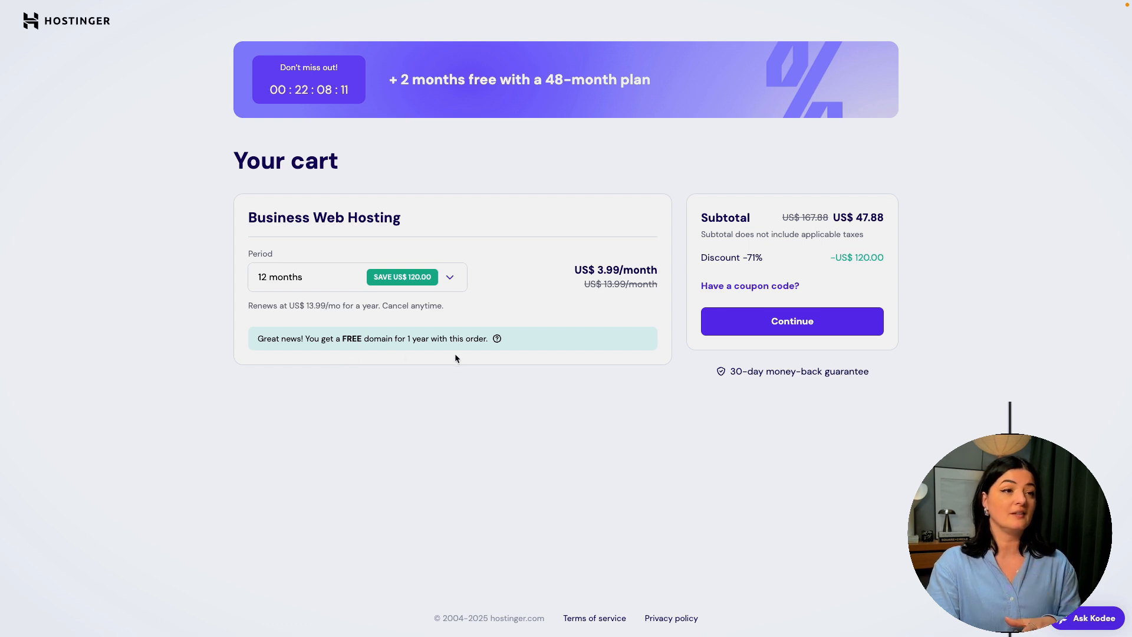
pyautogui.moveTo(699, 257); pyautogui.dragTo(772, 256)
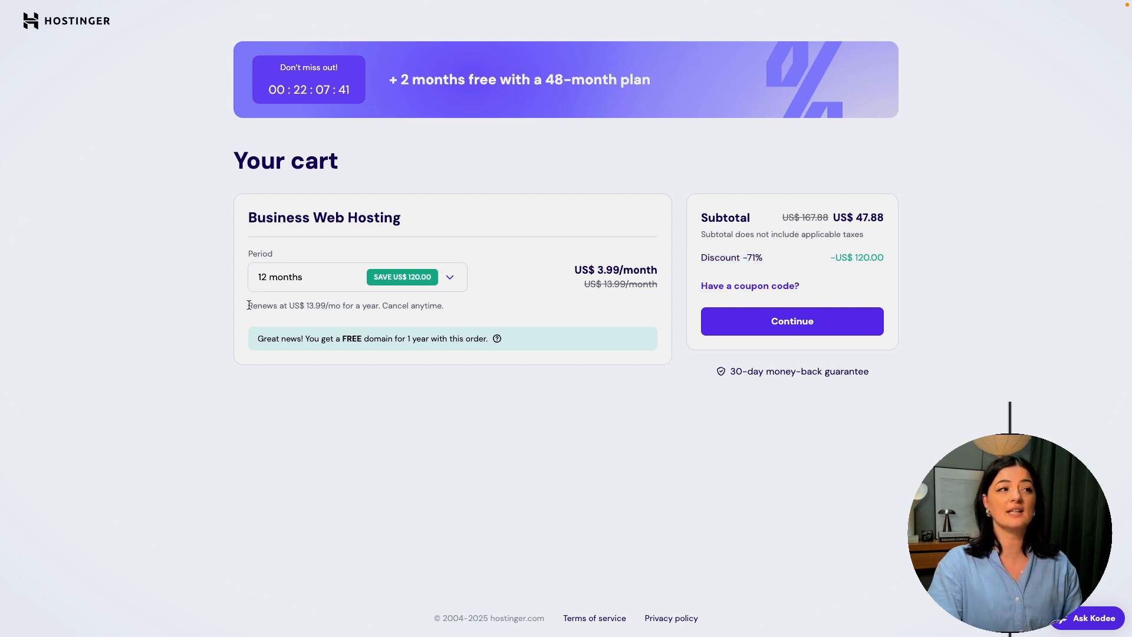
pyautogui.moveTo(248, 305); pyautogui.dragTo(462, 312)
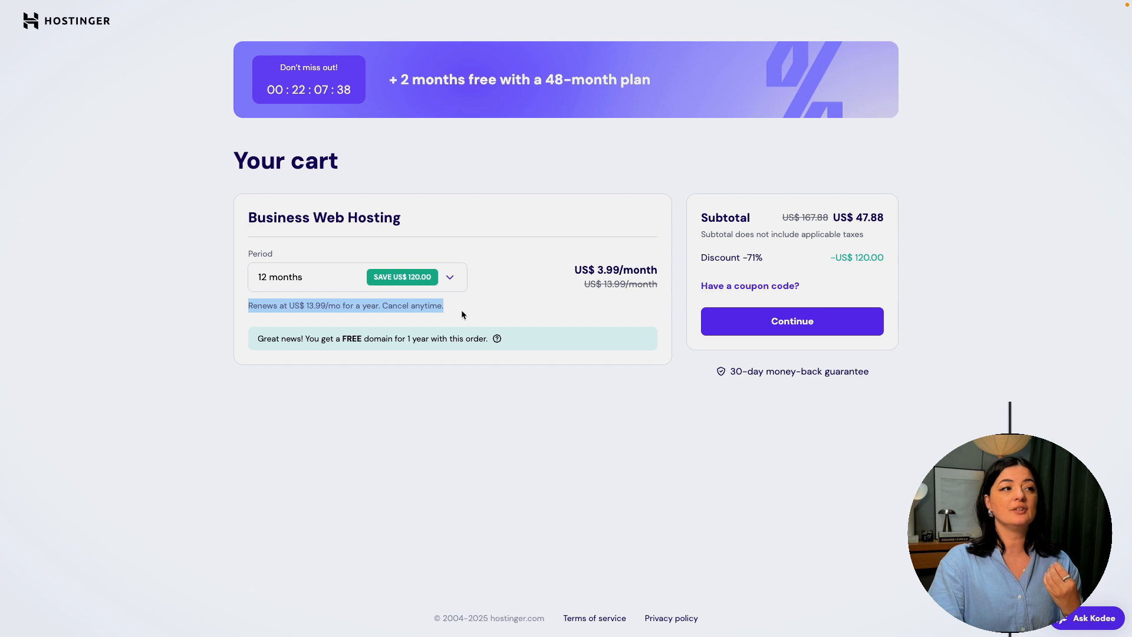
pyautogui.click(316, 307)
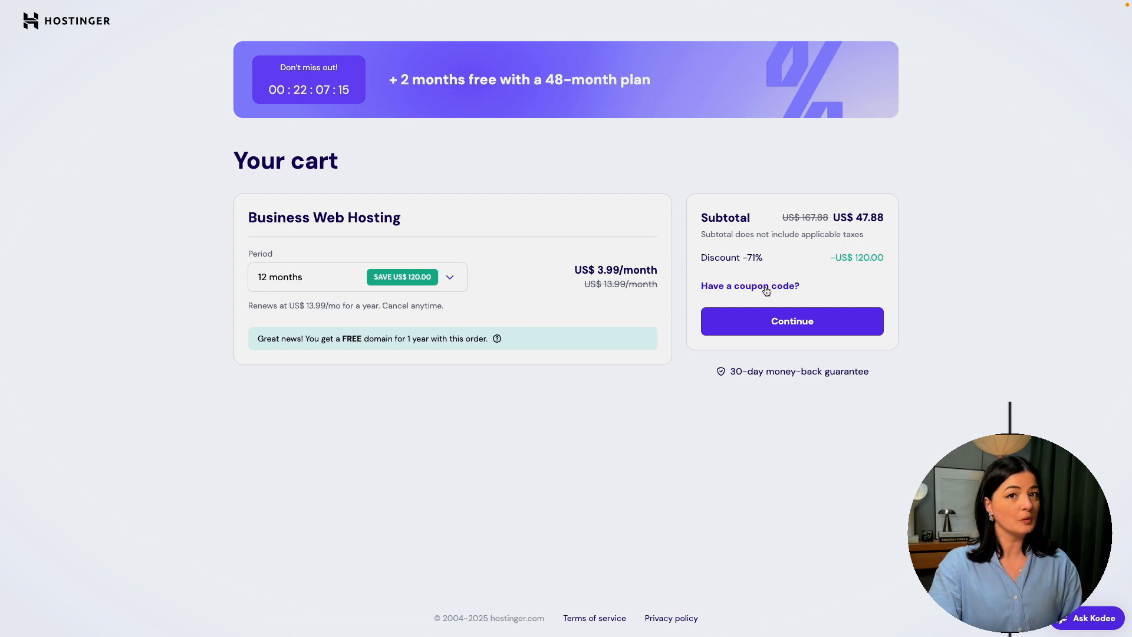
# Step: Enter the creator's coupon code in the cart, apply it, and check the resulting coupon discount
pyautogui.click(766, 289)
pyautogui.click(756, 340)
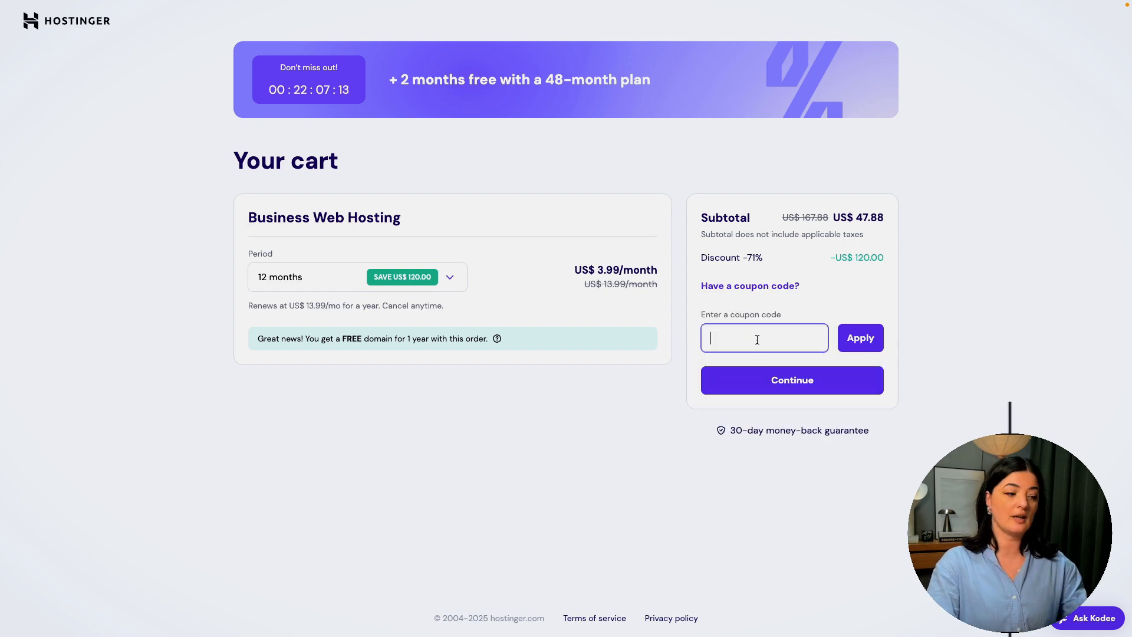
pyautogui.write('ANDREAEGLI')
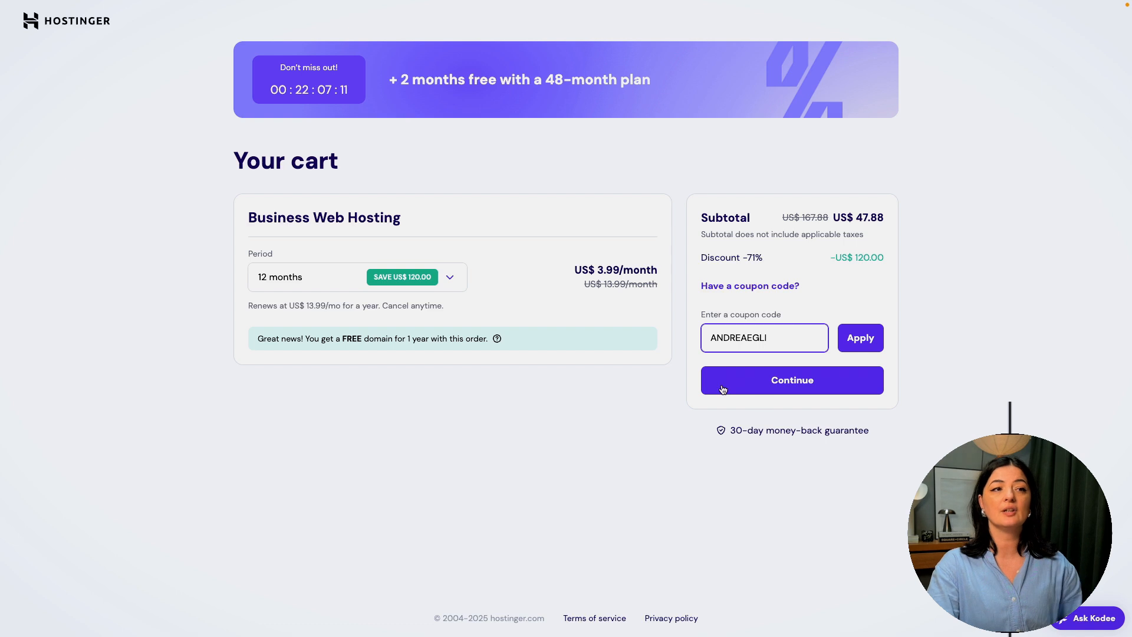
pyautogui.moveTo(710, 337); pyautogui.dragTo(776, 334)
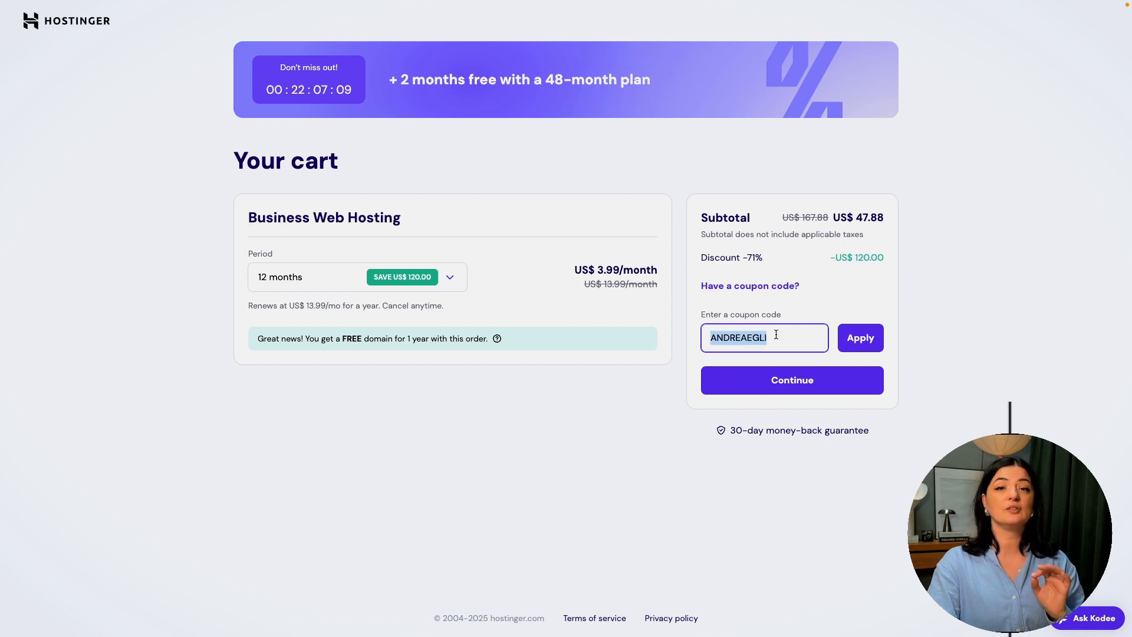
pyautogui.click(870, 339)
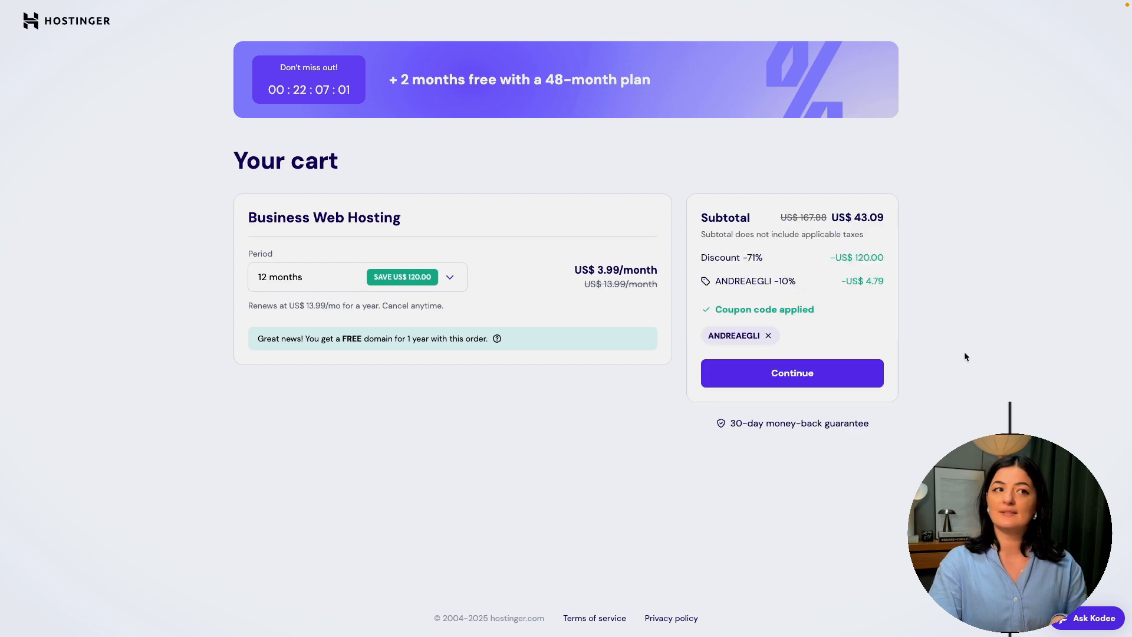
pyautogui.moveTo(777, 284); pyautogui.dragTo(804, 288)
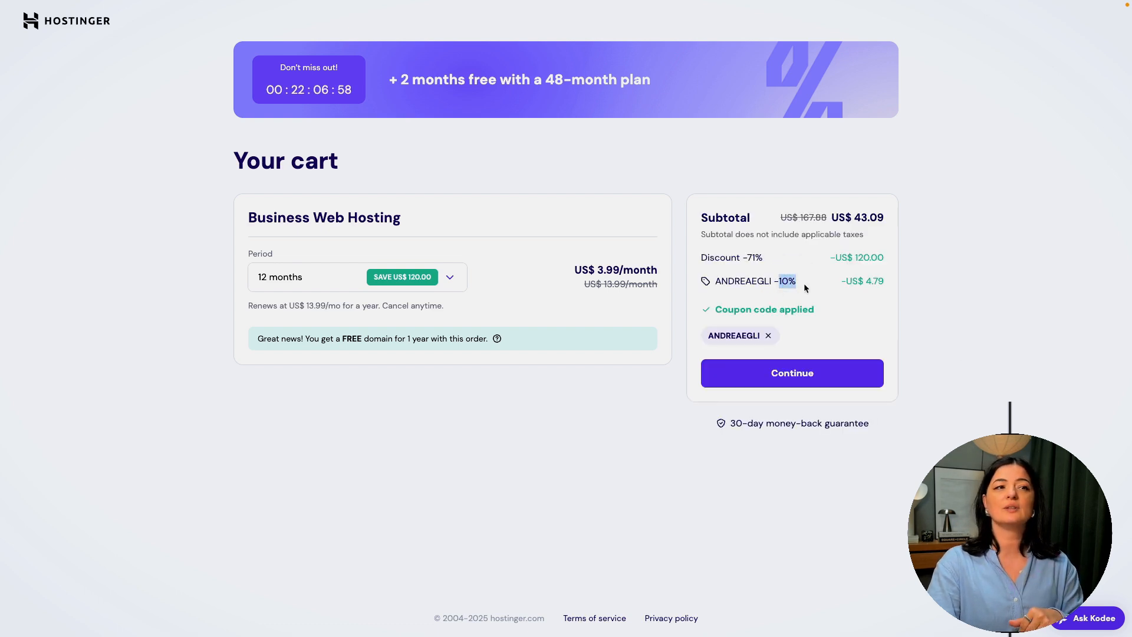
pyautogui.click(905, 318)
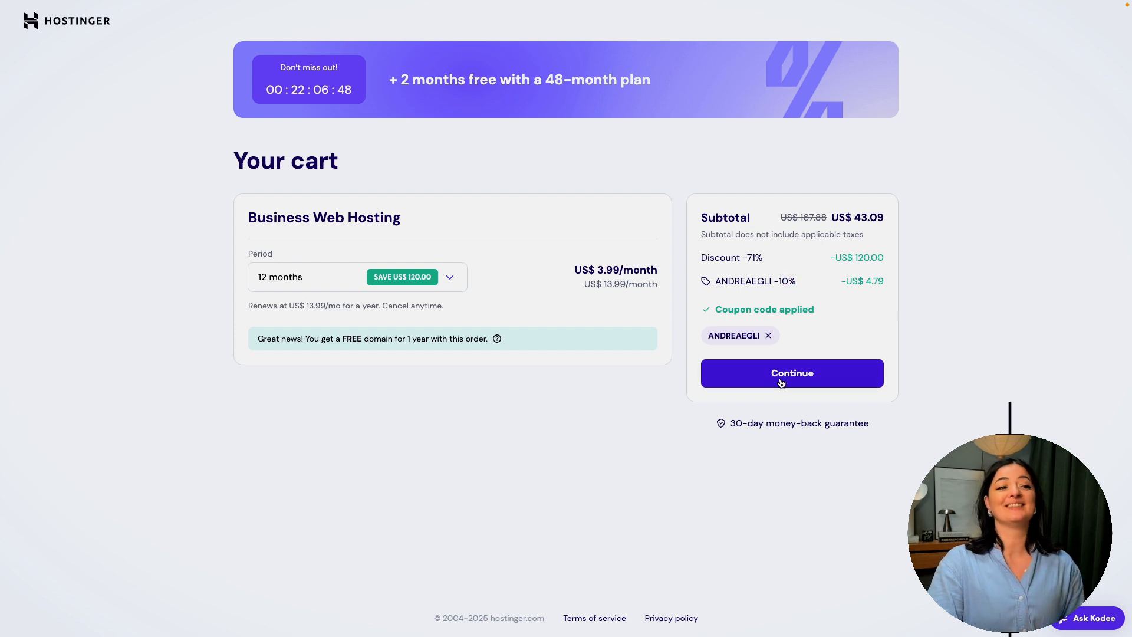
# Step: Check the money-back guarantee and continue from the cart to the account registration form's email address field
pyautogui.moveTo(729, 423); pyautogui.dragTo(884, 425)
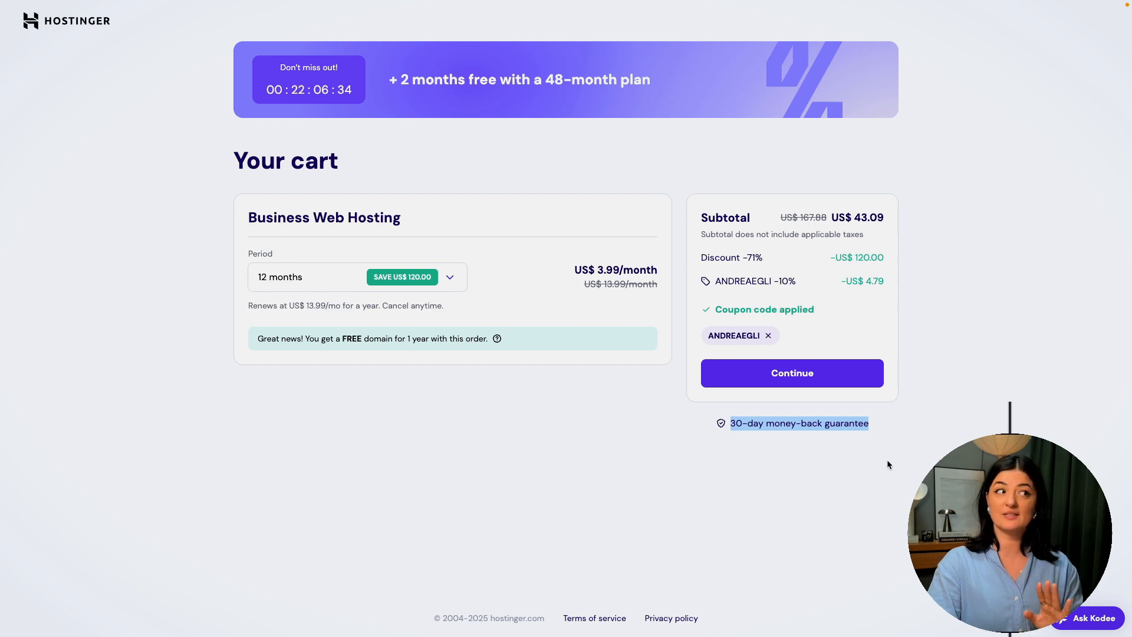
pyautogui.click(765, 380)
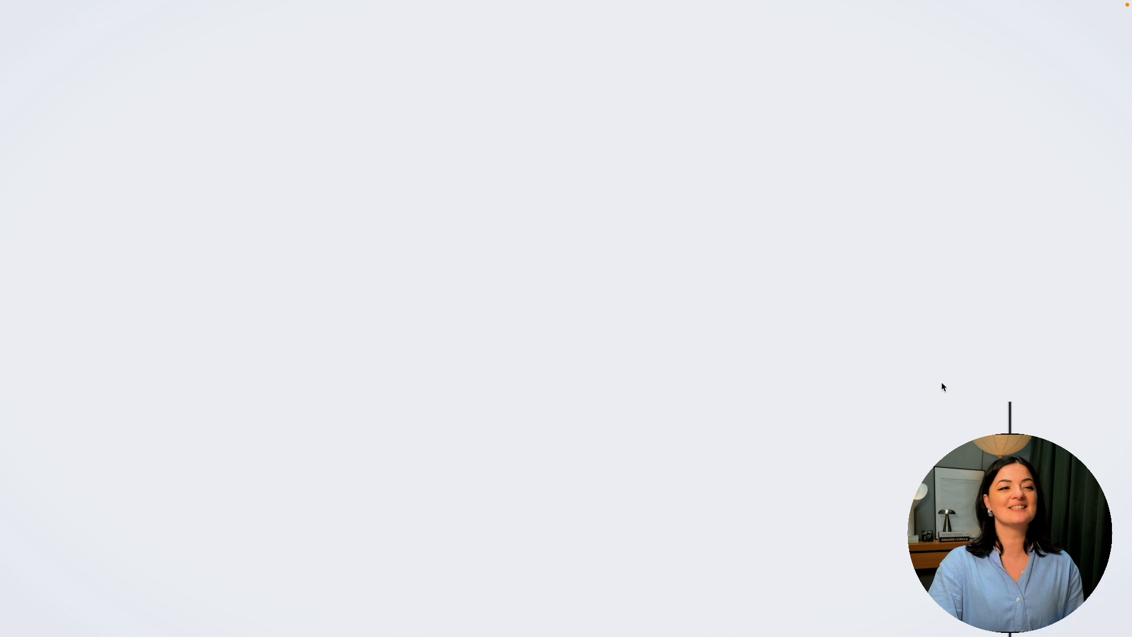
pyautogui.click(519, 254)
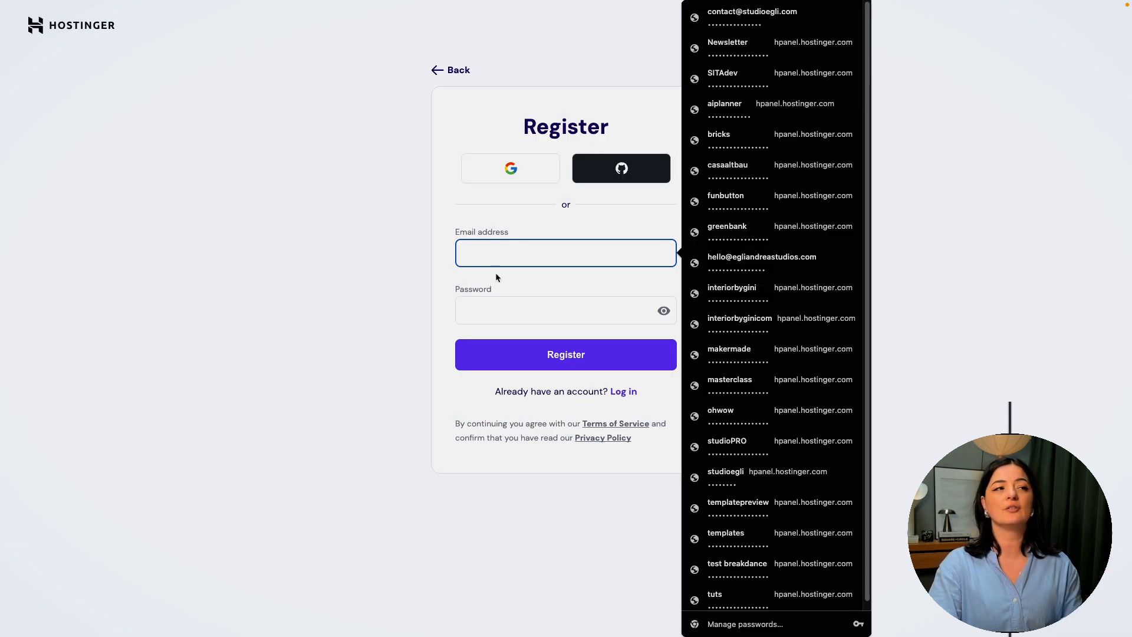
pyautogui.click(389, 434)
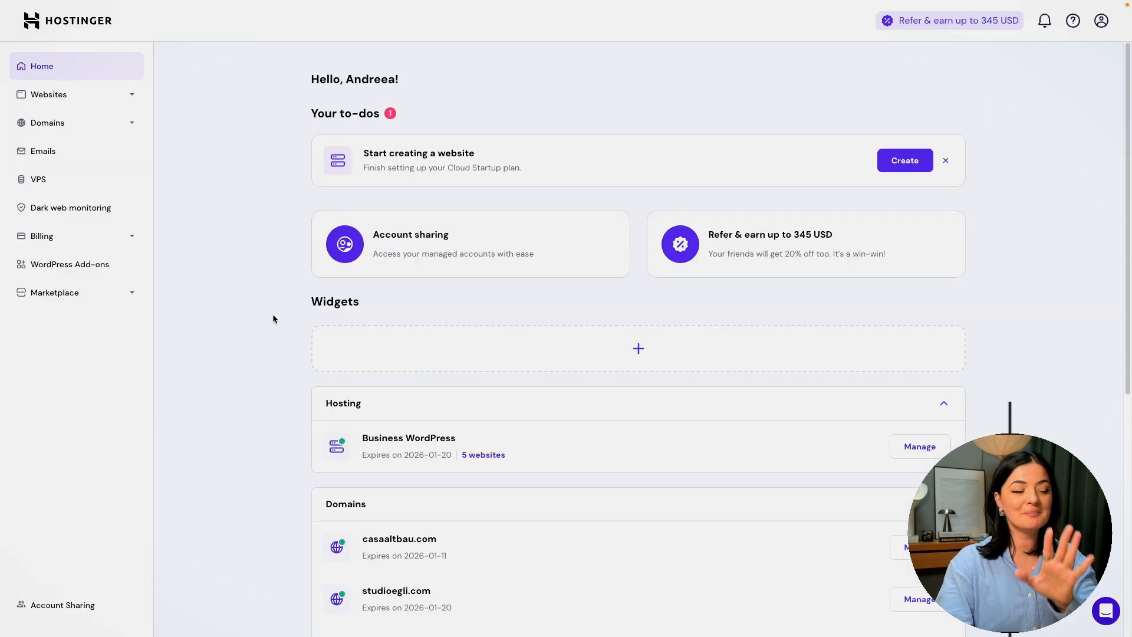
# Step: Review the account's hosting and domains, and browse both pages of the websites list under the Business WordPress plan
pyautogui.scroll(-3, 273, 342)
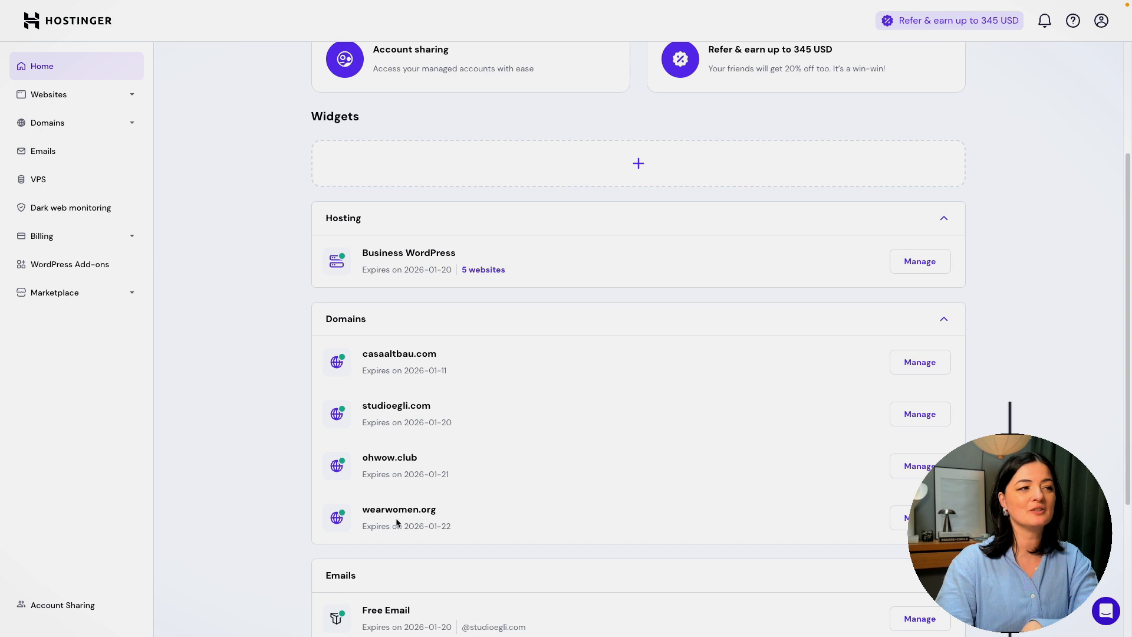
pyautogui.click(76, 106)
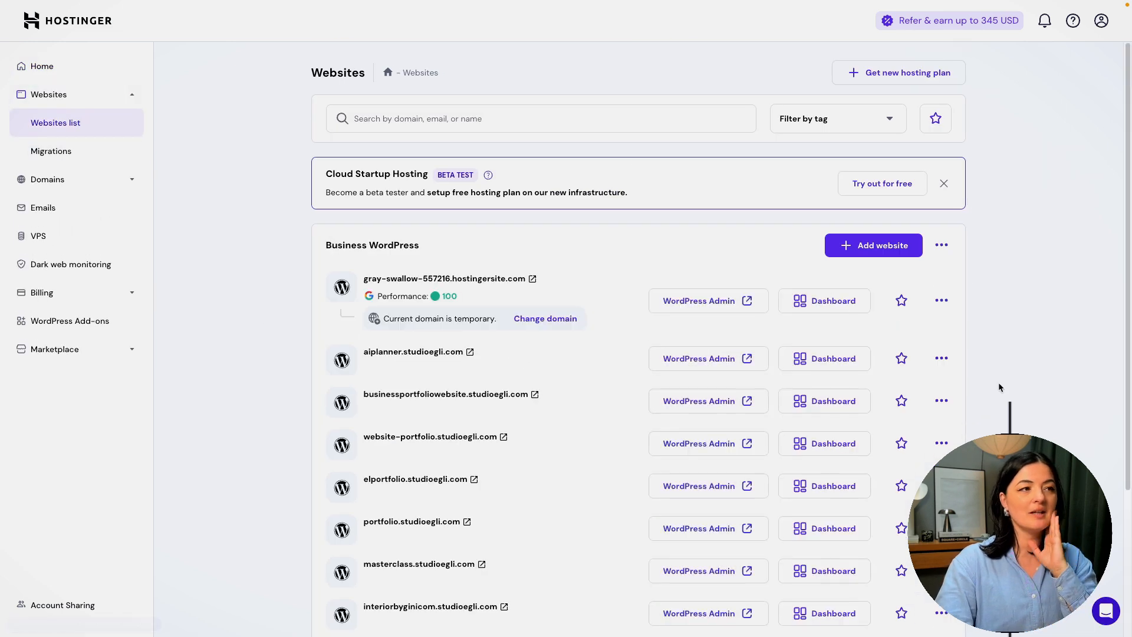
pyautogui.scroll(-3, 998, 387)
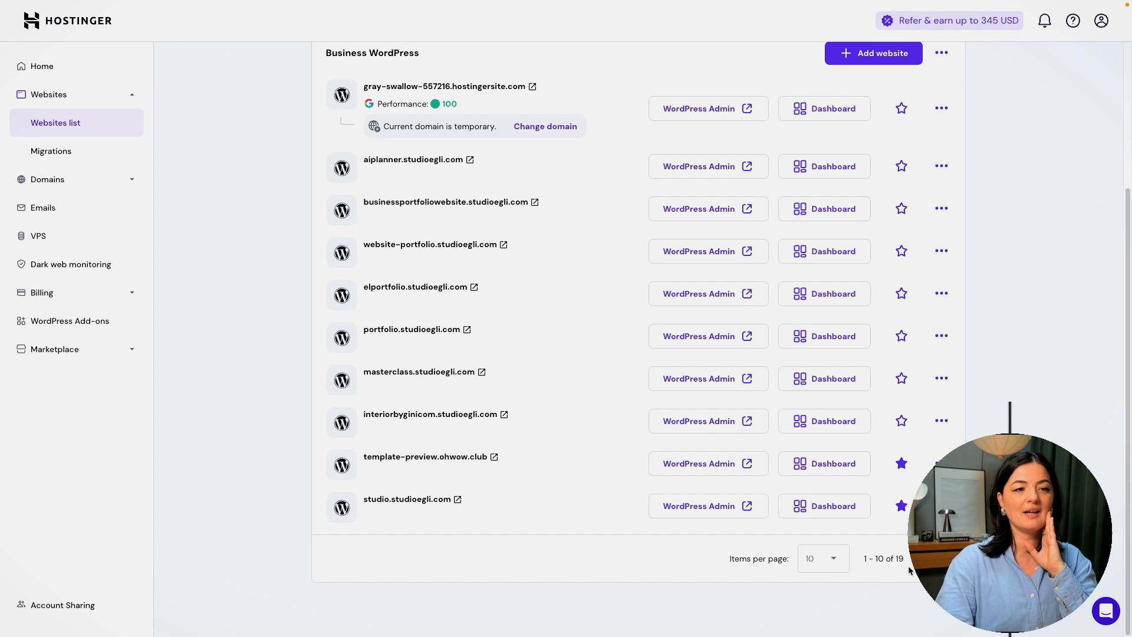
pyautogui.click(921, 558)
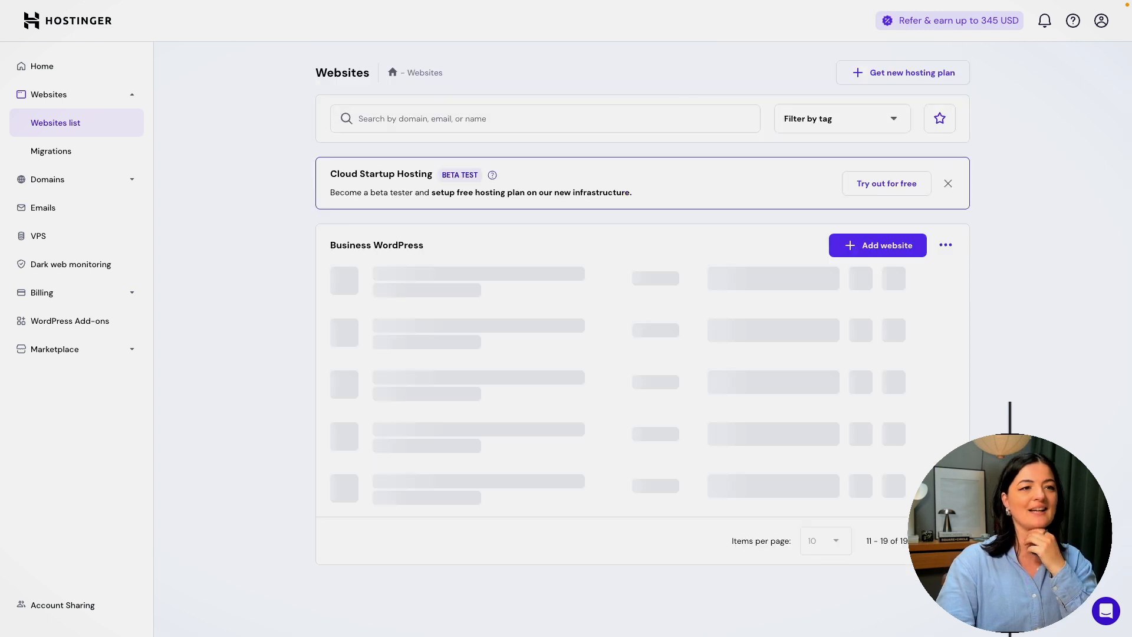
pyautogui.scroll(-2, 879, 458)
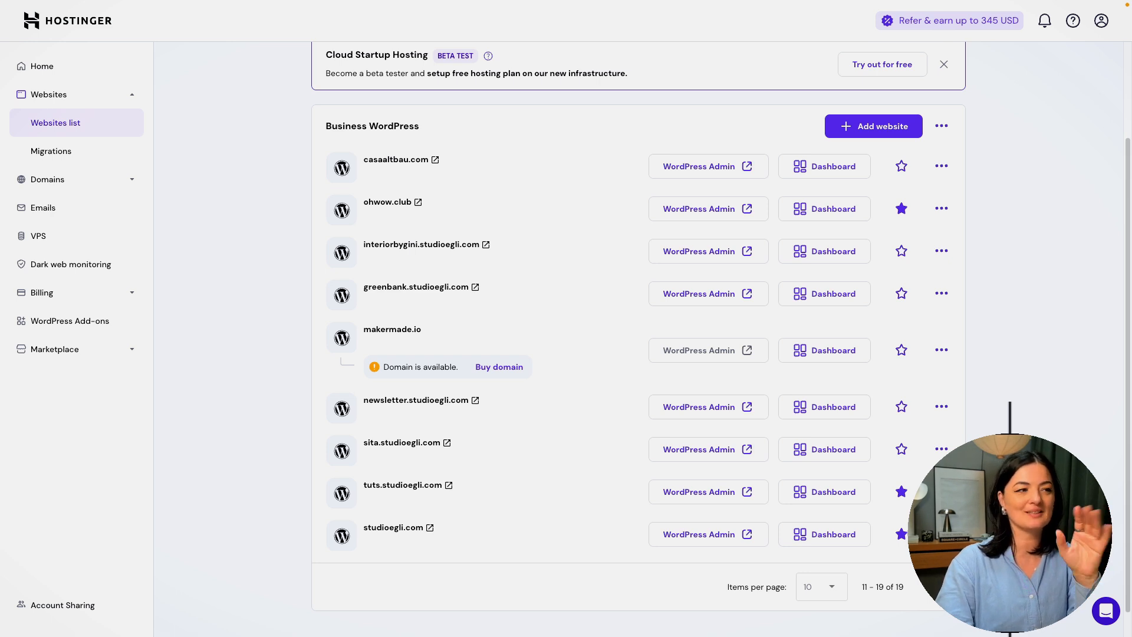
pyautogui.scroll(2, 638, 354)
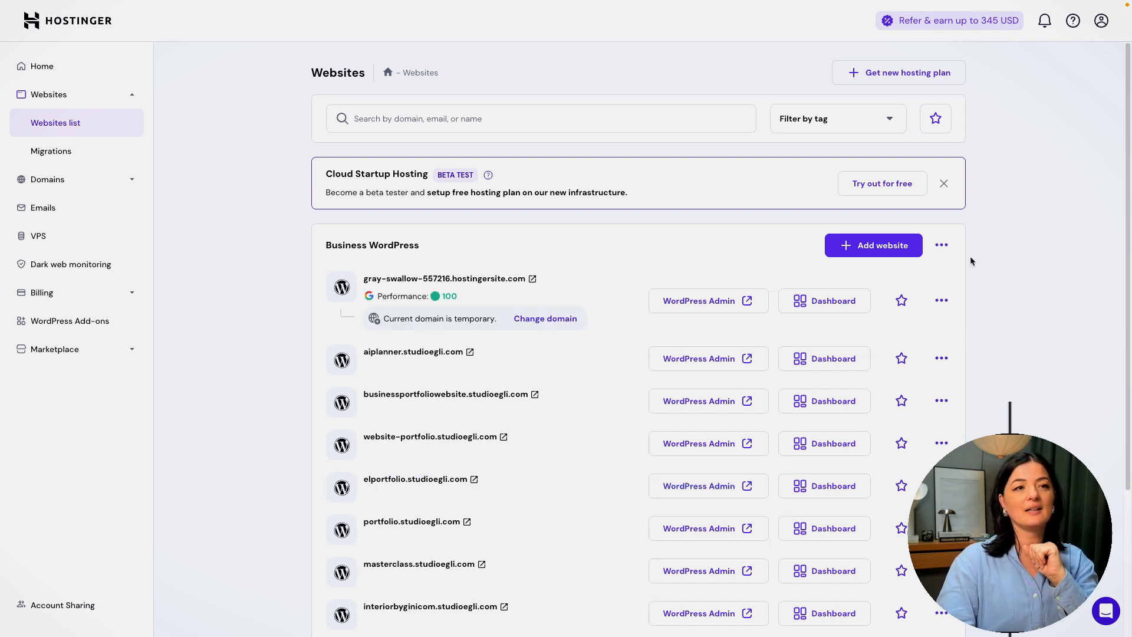
# Step: Add a blank WordPress website under the Business WordPress plan, using a temporary domain
pyautogui.click(886, 249)
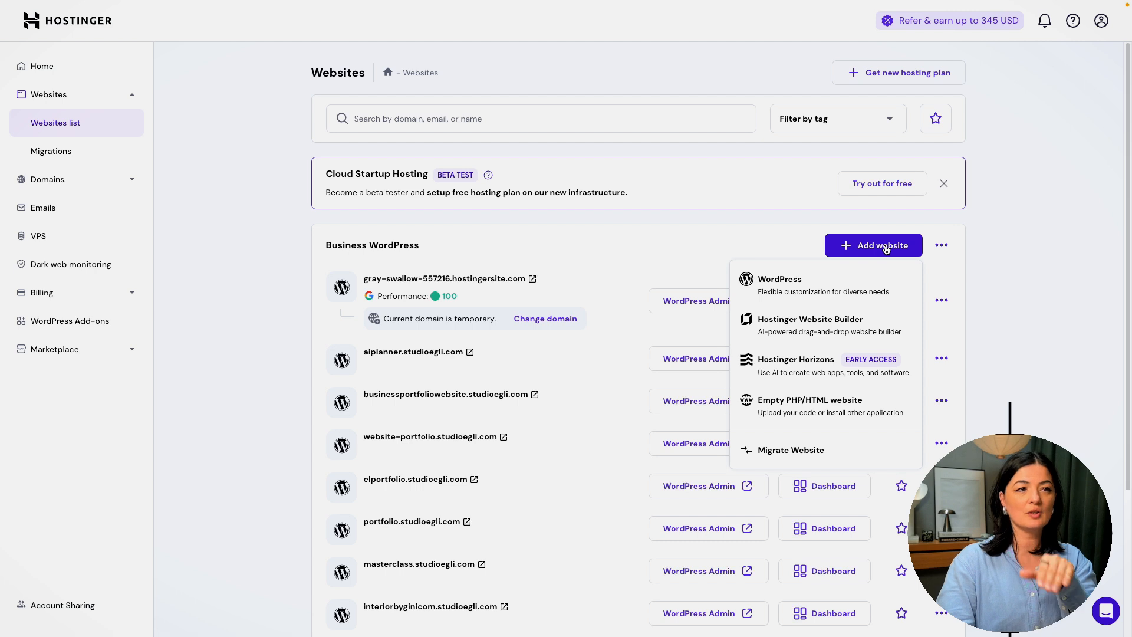
pyautogui.click(829, 303)
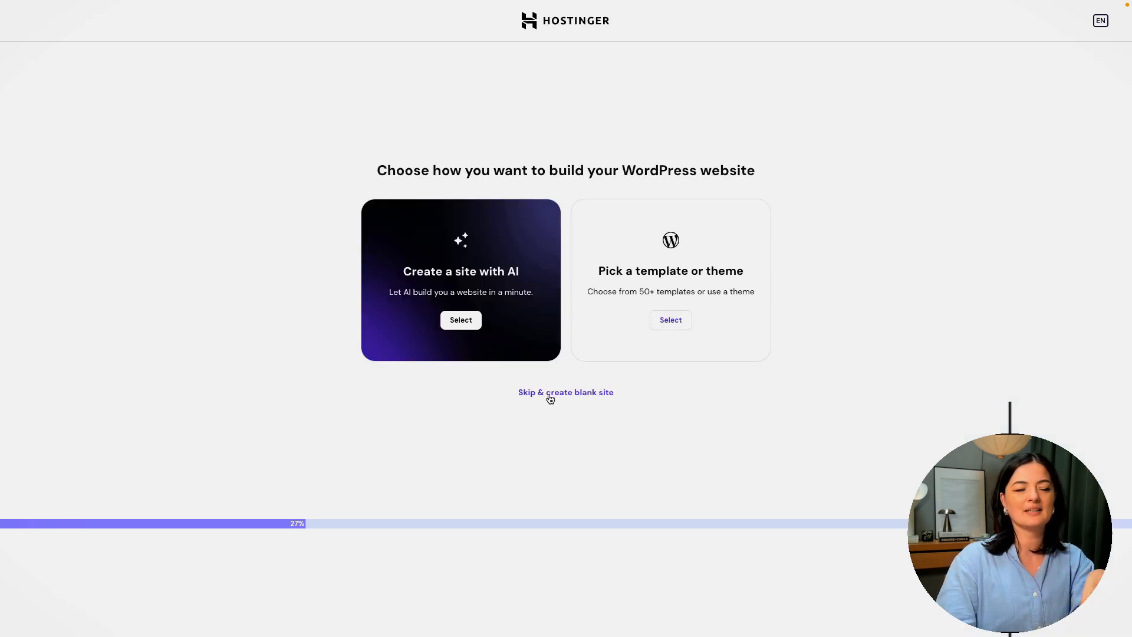
pyautogui.click(549, 394)
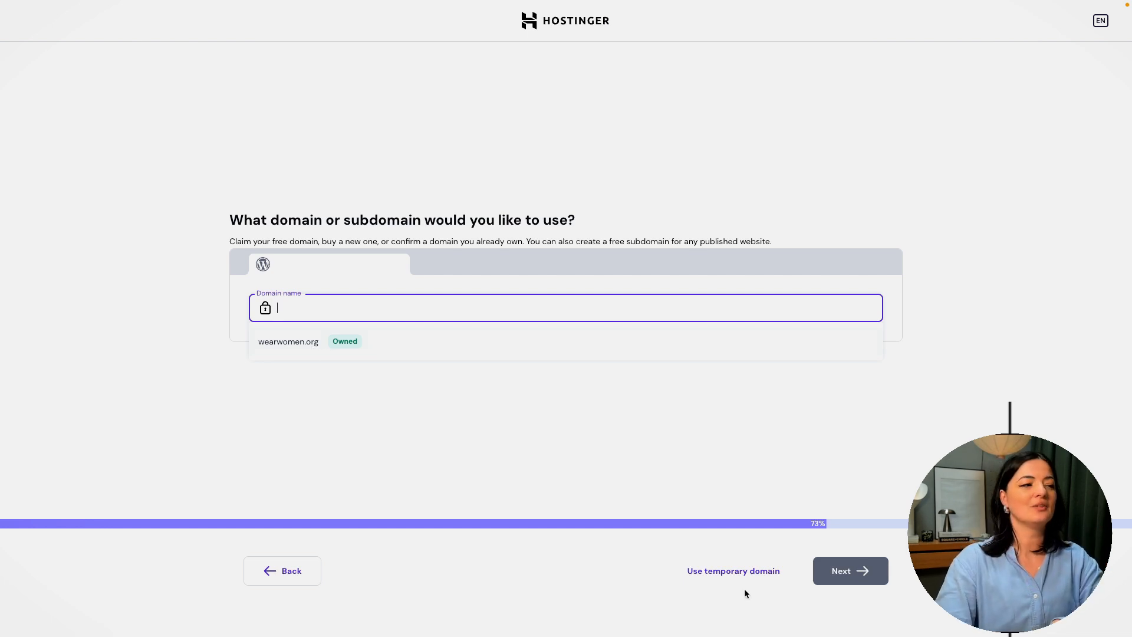
pyautogui.moveTo(743, 582)
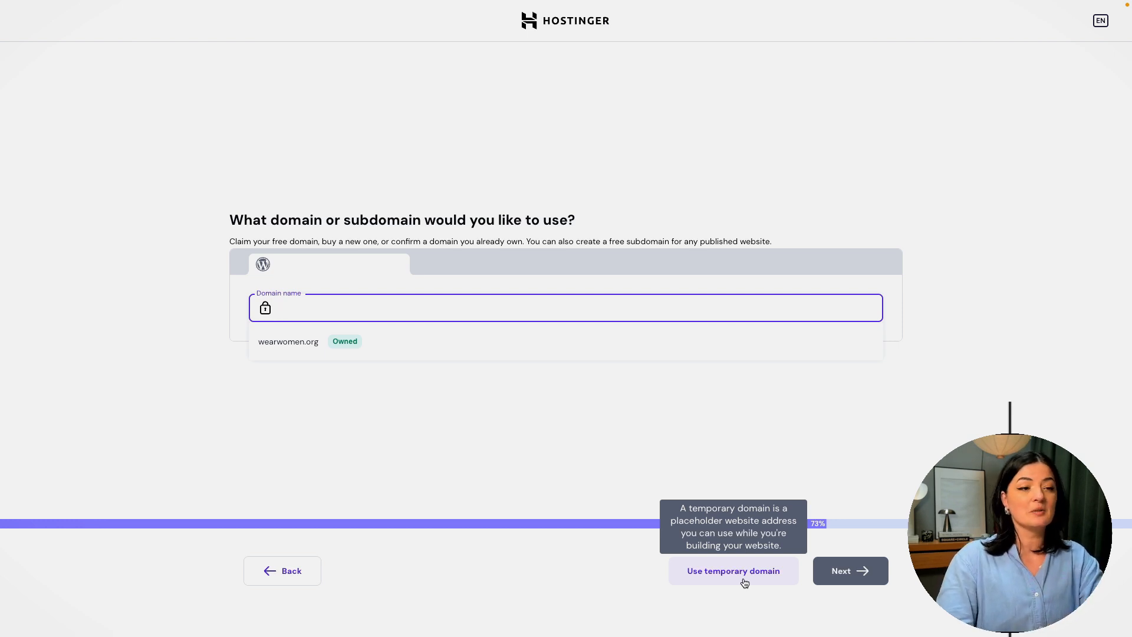
pyautogui.click(744, 582)
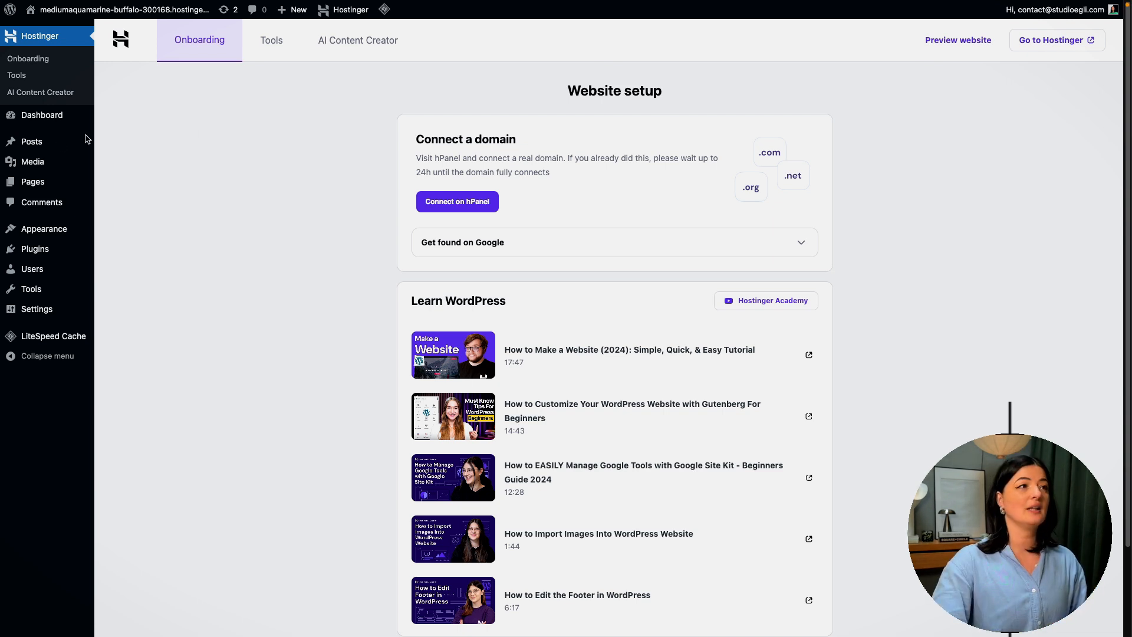
# Step: Deactivate the installed Hostinger Tools, Hostinger Easy Onboarding and Hostinger AI plugins
pyautogui.click(36, 250)
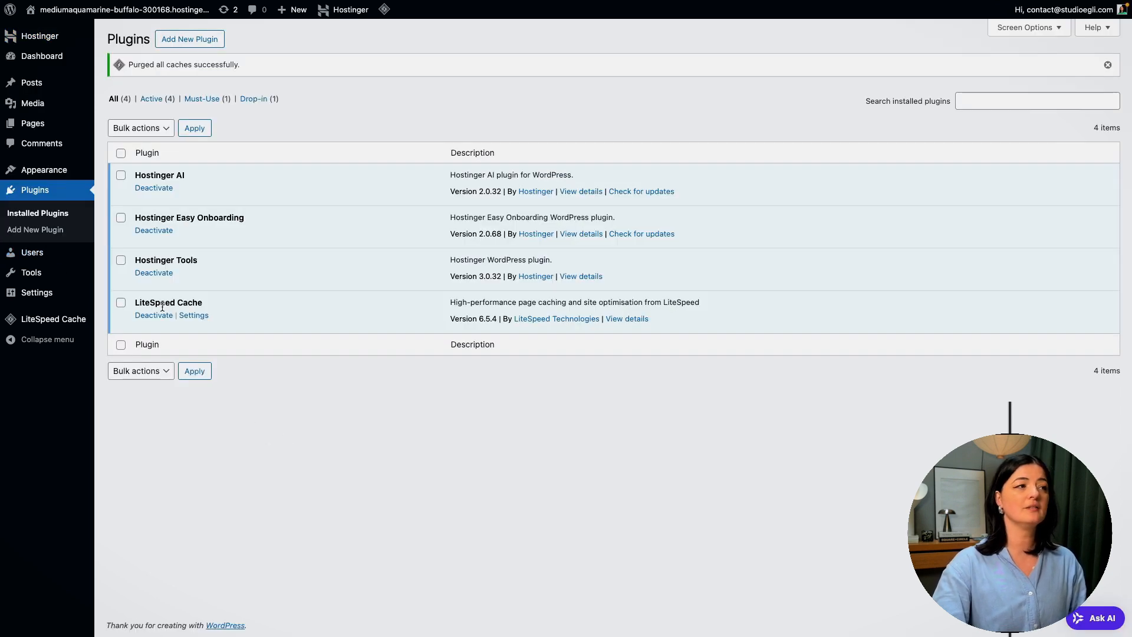
pyautogui.click(140, 273)
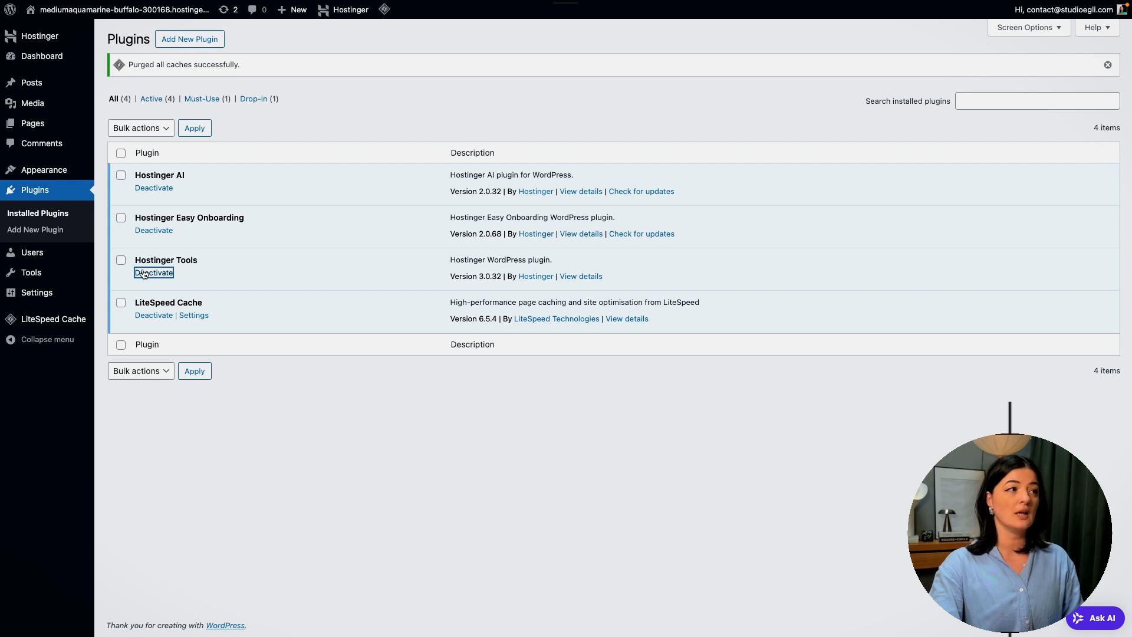
pyautogui.click(152, 231)
pyautogui.click(153, 189)
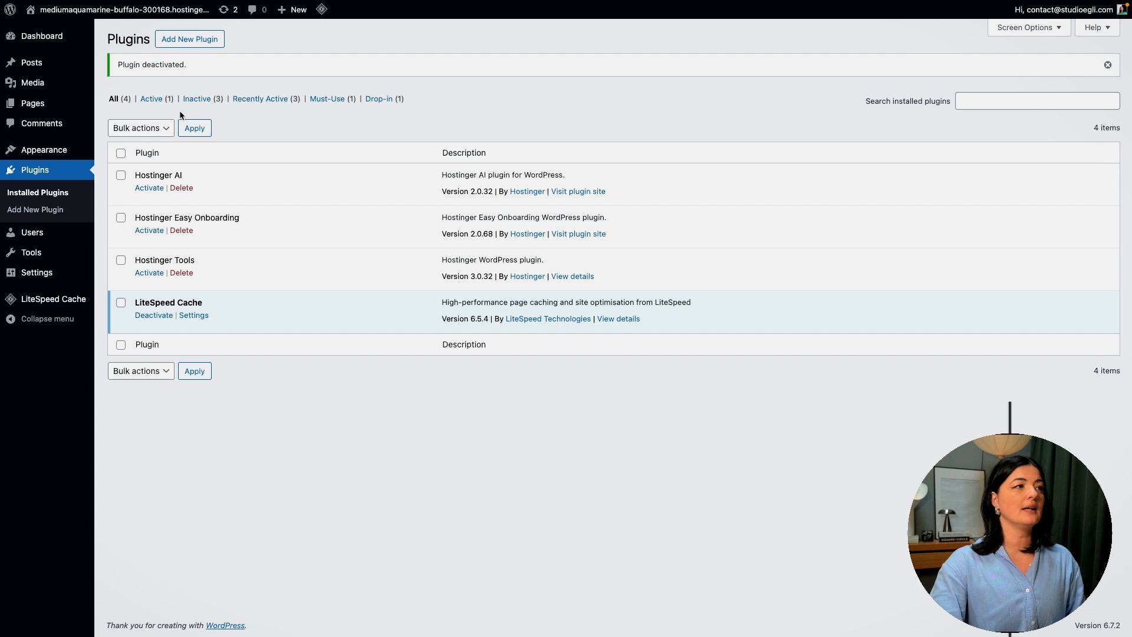
# Step: Search the new plugins for "elementor", then install and activate Elementor Website Builder
pyautogui.click(180, 41)
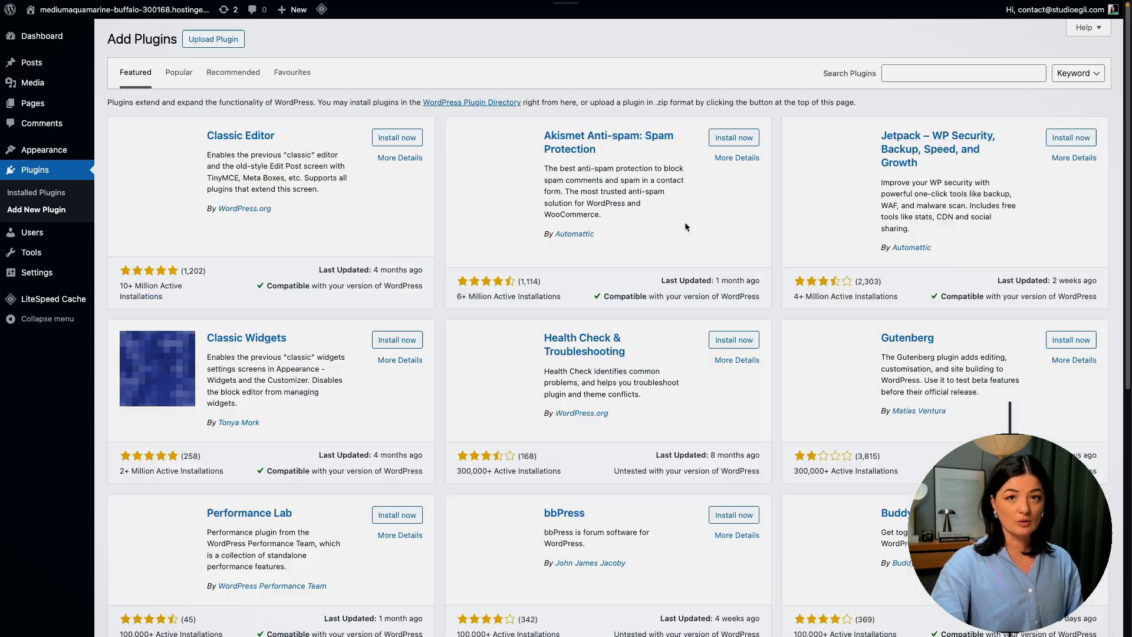
pyautogui.click(966, 73)
pyautogui.write('elem')
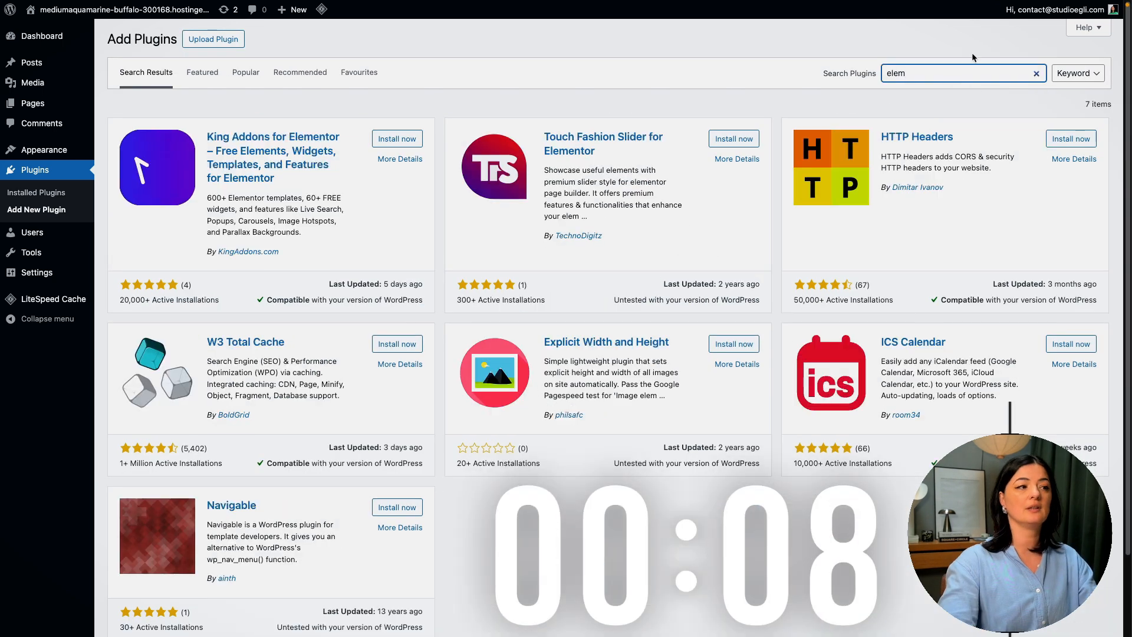
pyautogui.write('entor')
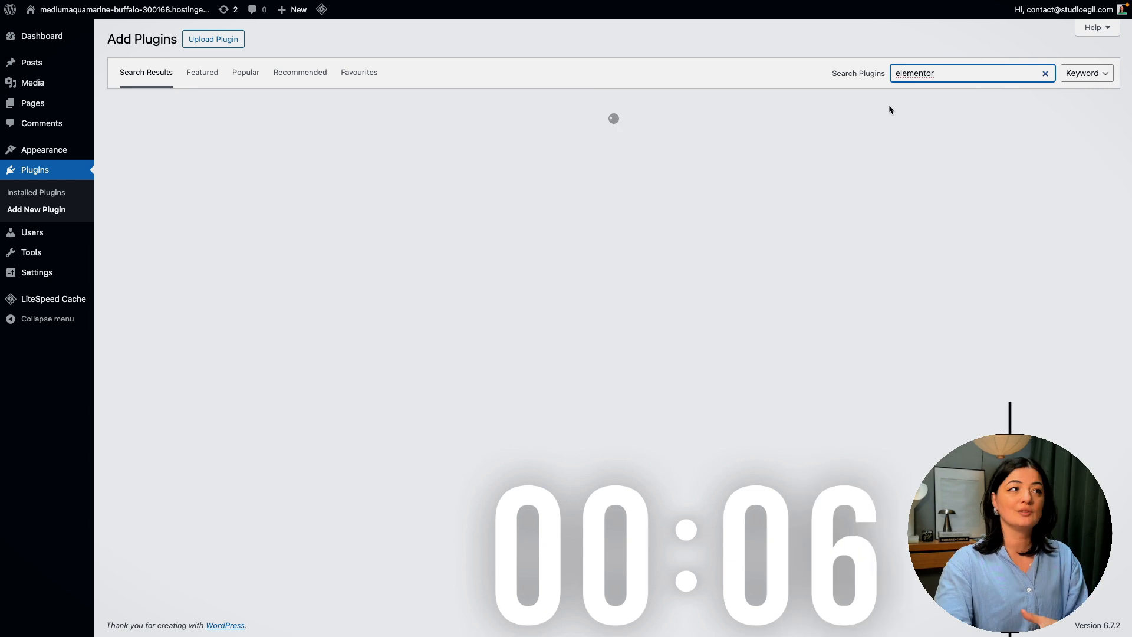
pyautogui.click(741, 142)
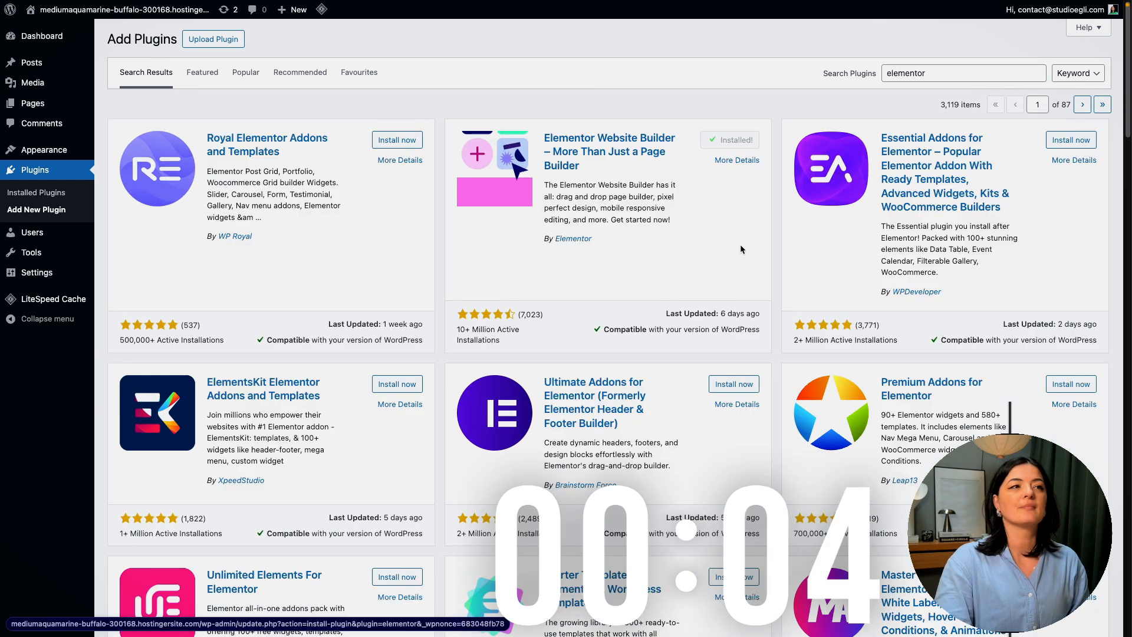
pyautogui.click(738, 140)
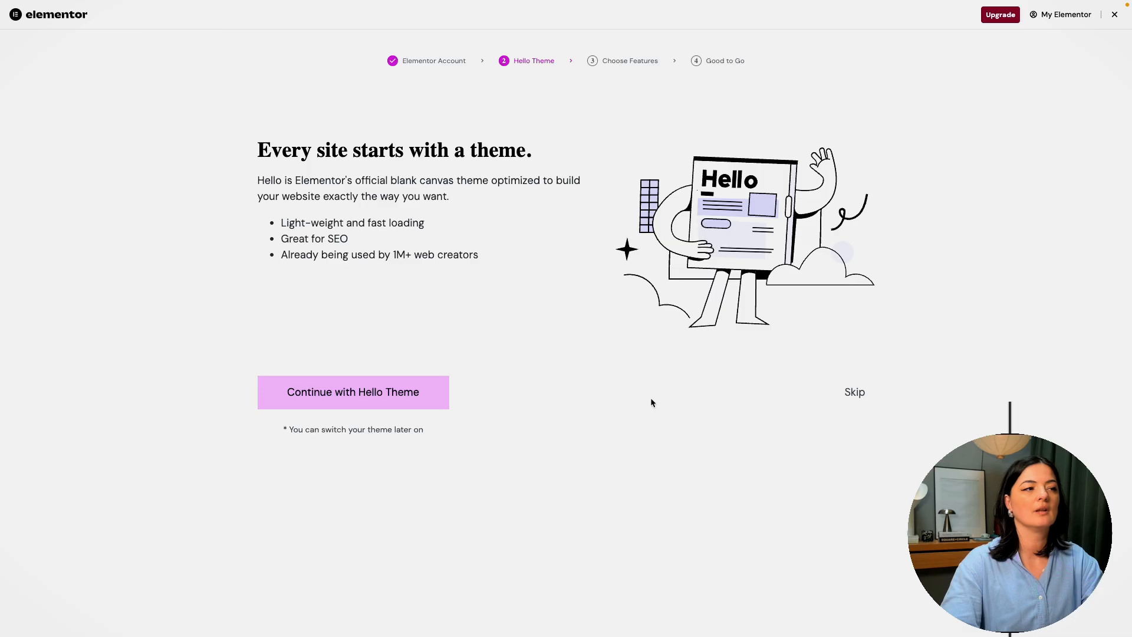
# Step: Complete the Elementor onboarding with the Hello theme, skipping the Pro features and the starting canvas or template choice
pyautogui.click(379, 401)
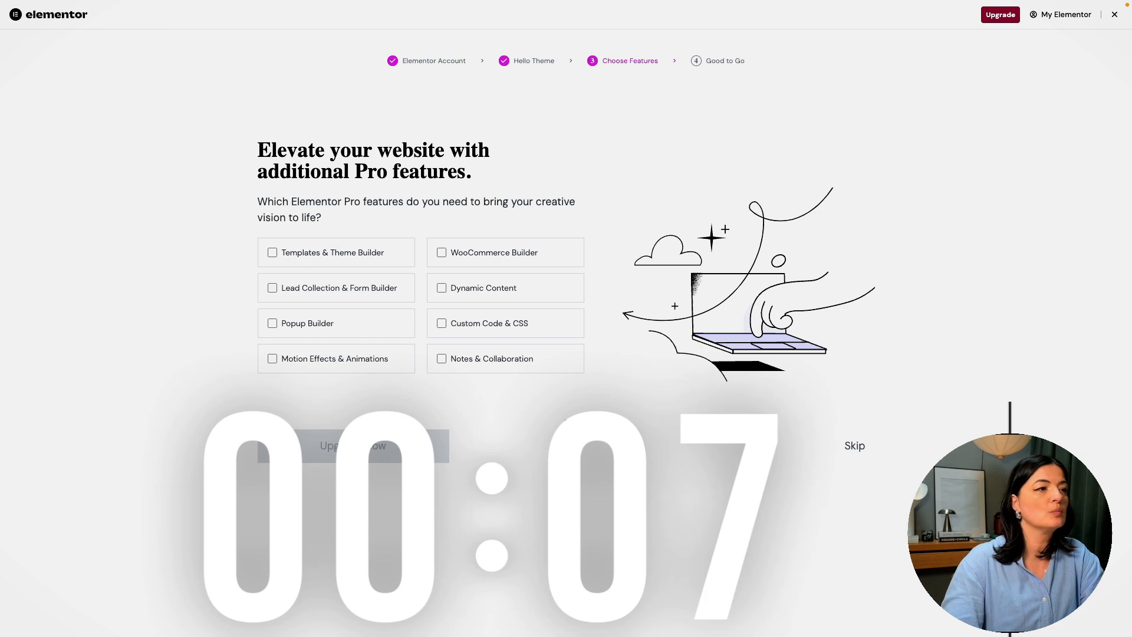
pyautogui.click(853, 446)
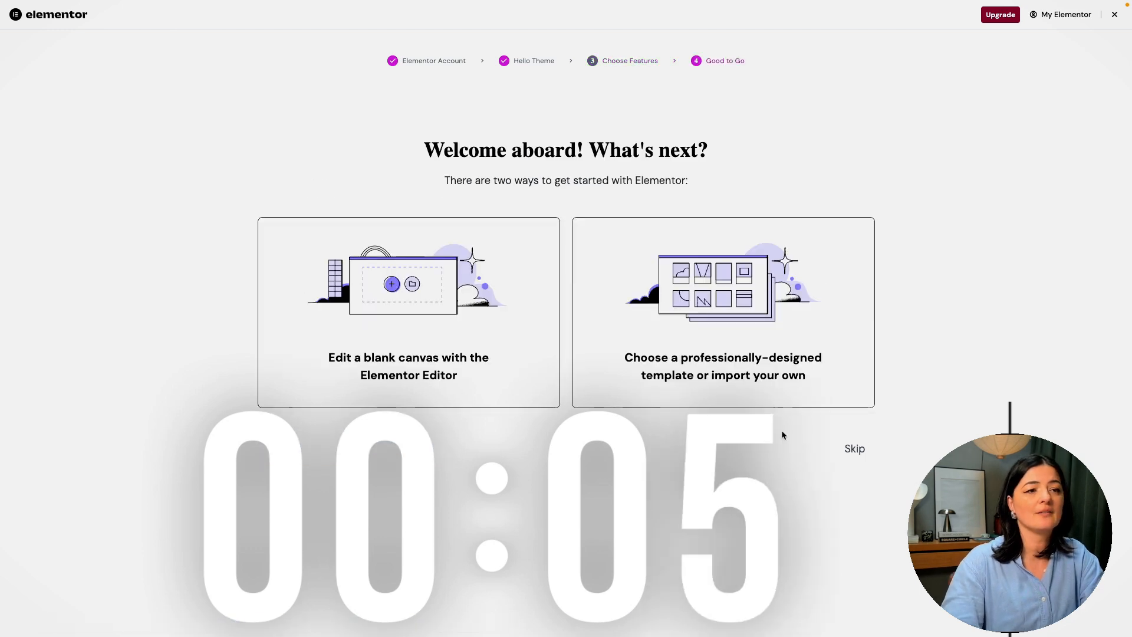
pyautogui.click(854, 449)
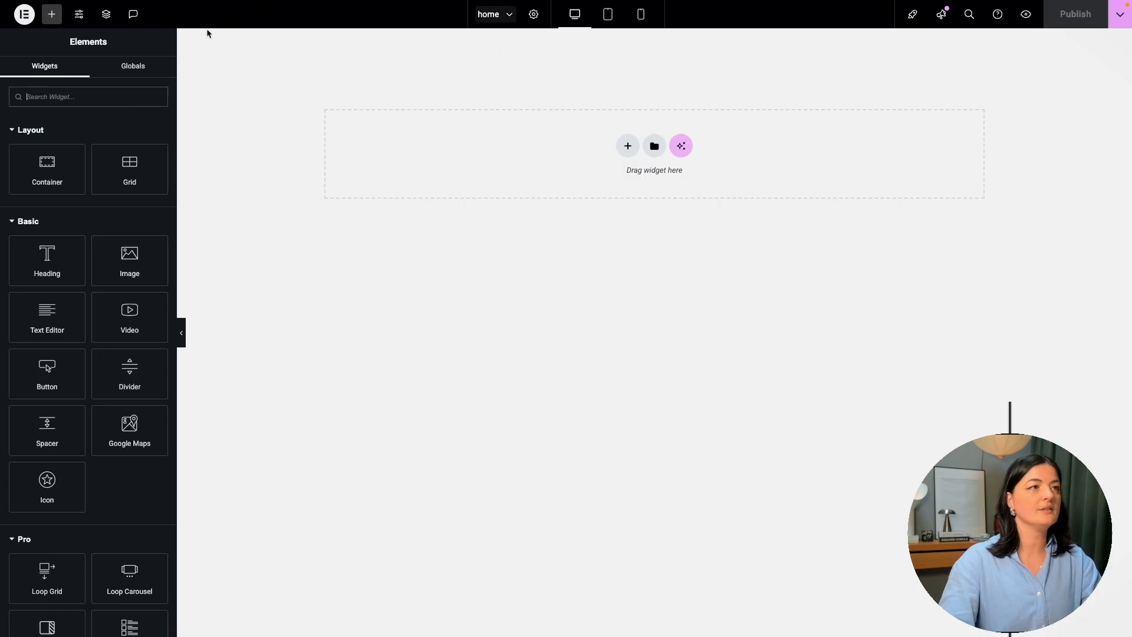
# Step: Give the home page body a classic background in the global Secondary colour
pyautogui.click(533, 15)
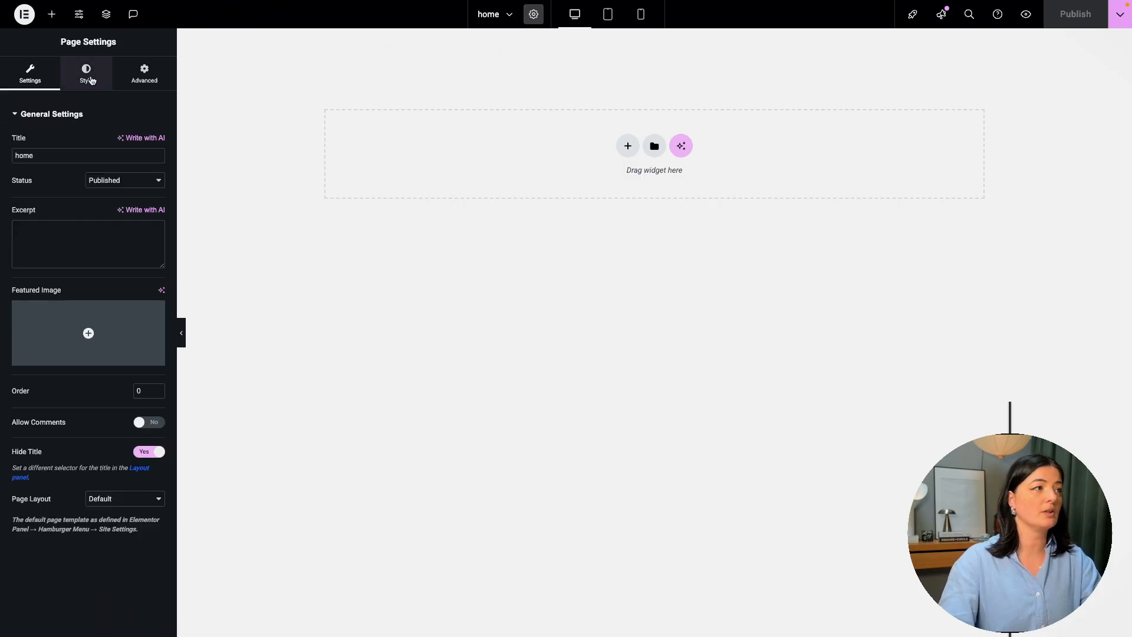
pyautogui.click(86, 74)
pyautogui.click(142, 243)
pyautogui.click(141, 268)
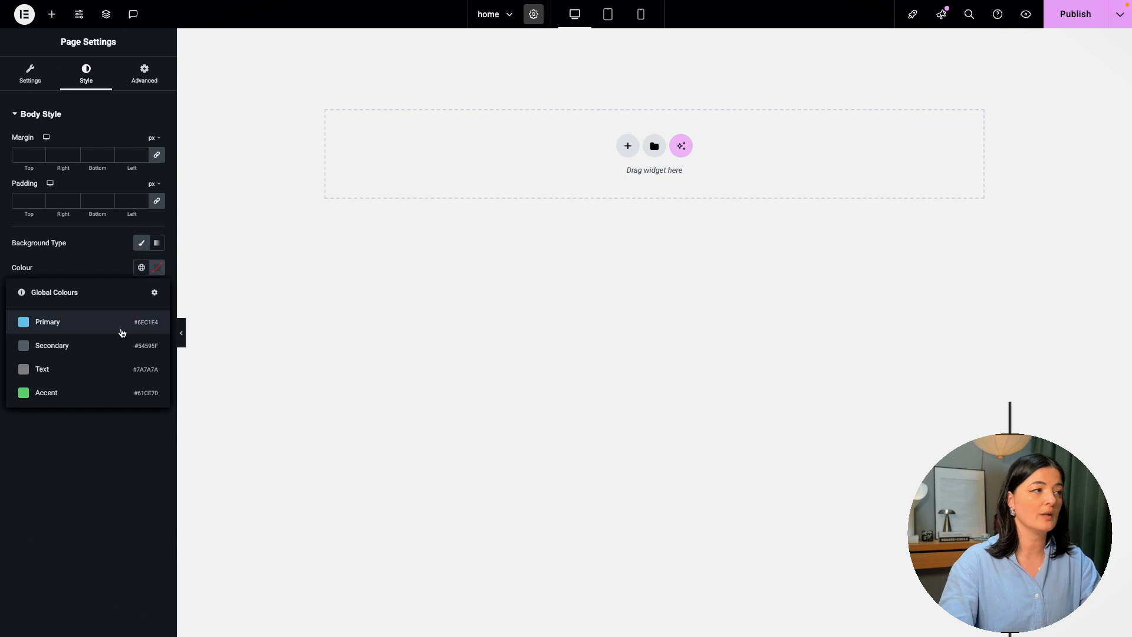
pyautogui.click(118, 346)
pyautogui.click(540, 331)
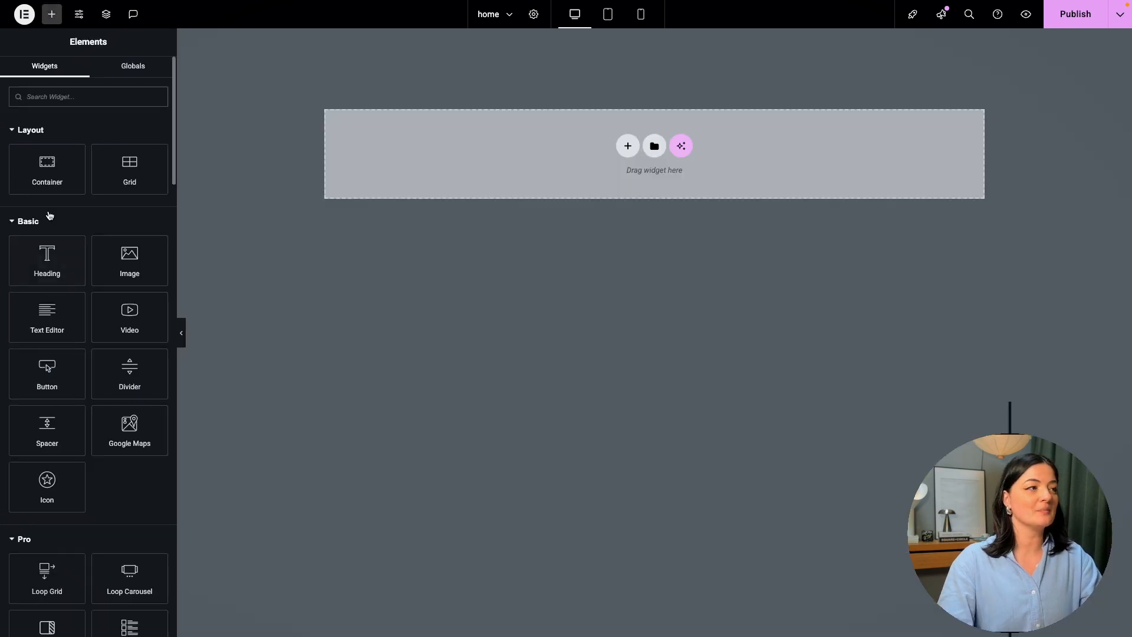
# Step: Add a container to the page with Full Width content and a minimum height of 100 vh
pyautogui.click(48, 169)
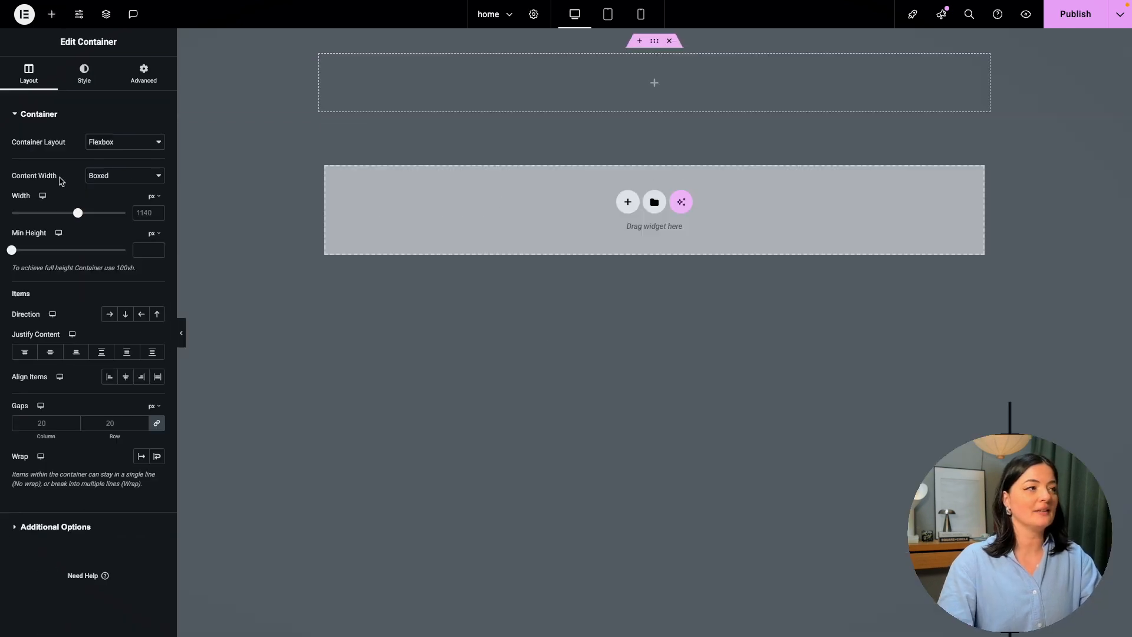
pyautogui.click(106, 176)
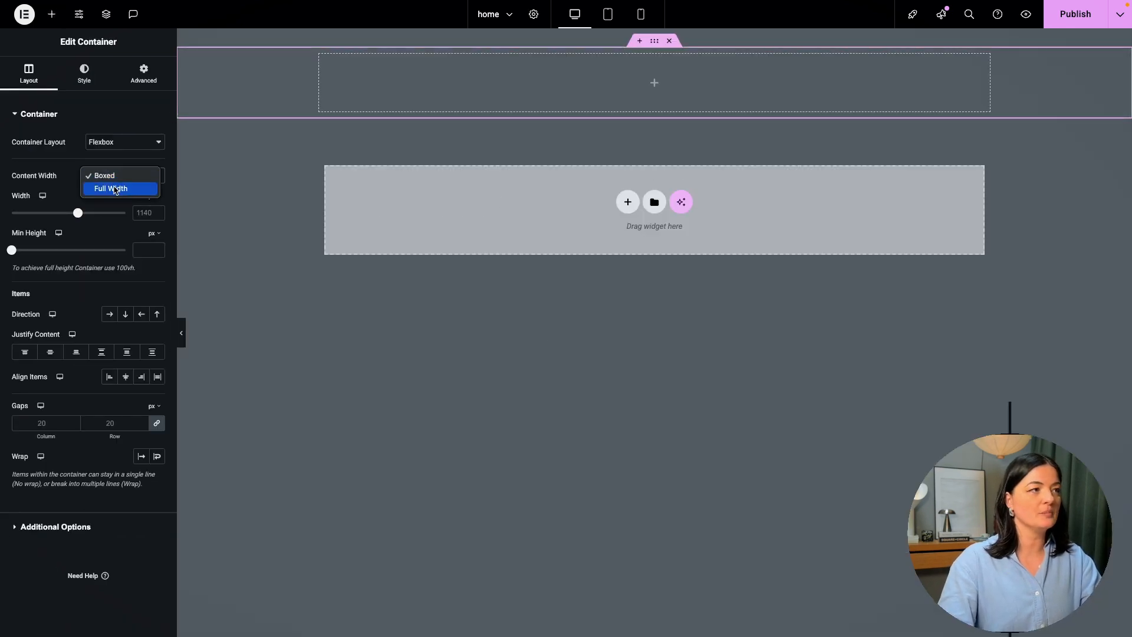
pyautogui.click(127, 192)
pyautogui.click(152, 234)
pyautogui.click(150, 284)
pyautogui.click(139, 247)
pyautogui.write('100')
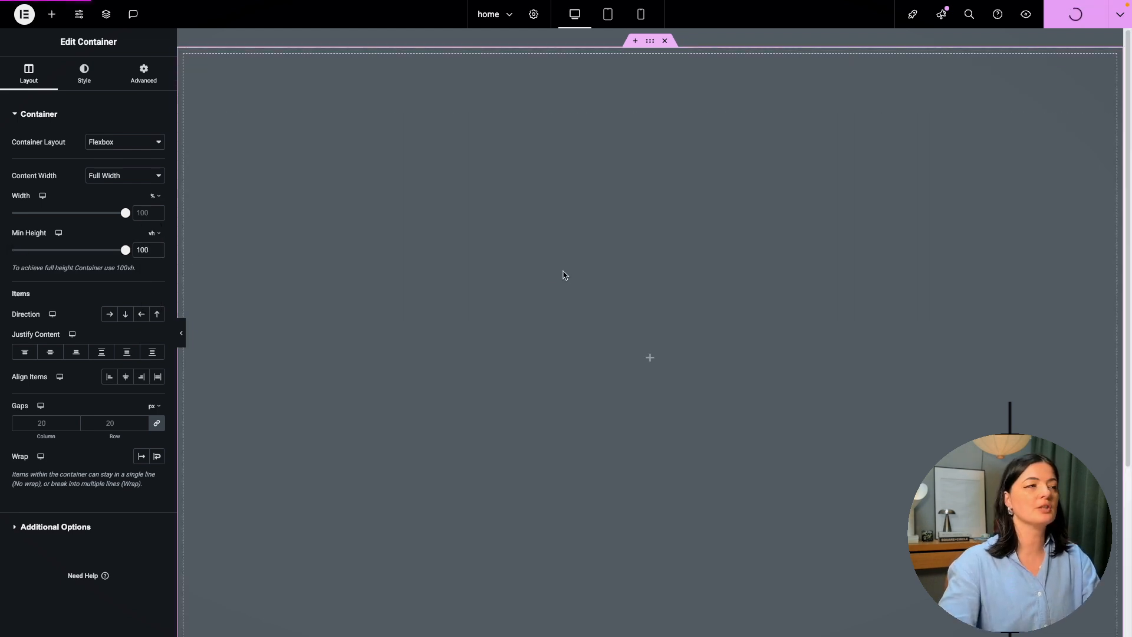
# Step: Set the container's padding and margin to 0 on all sides and its items' direction to Column - vertical
pyautogui.click(140, 78)
pyautogui.click(156, 200)
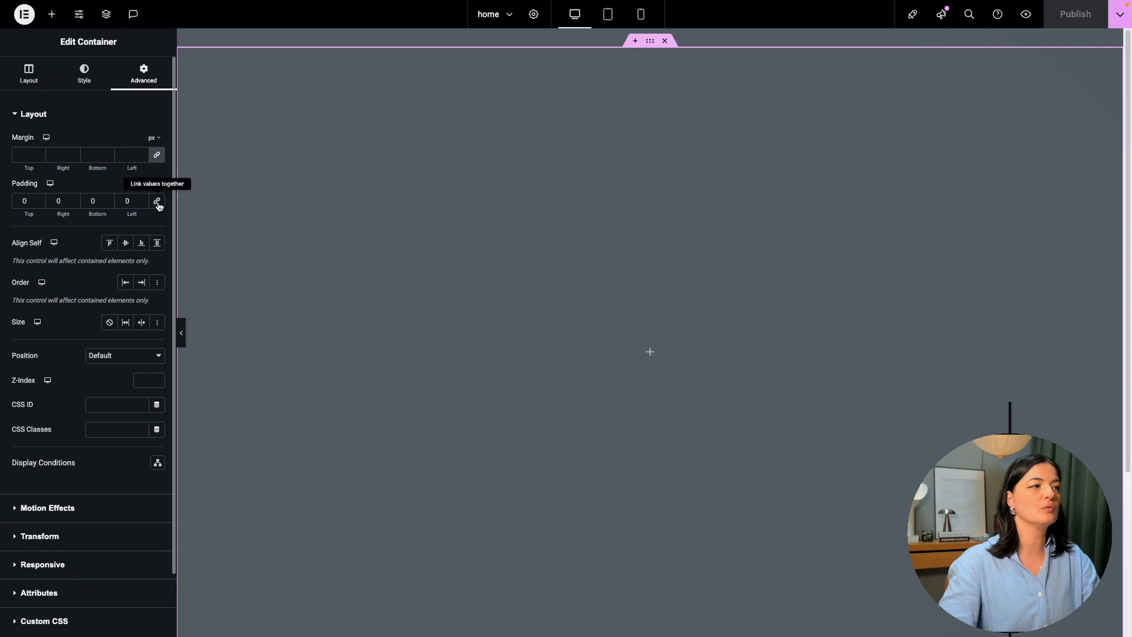
pyautogui.click(156, 155)
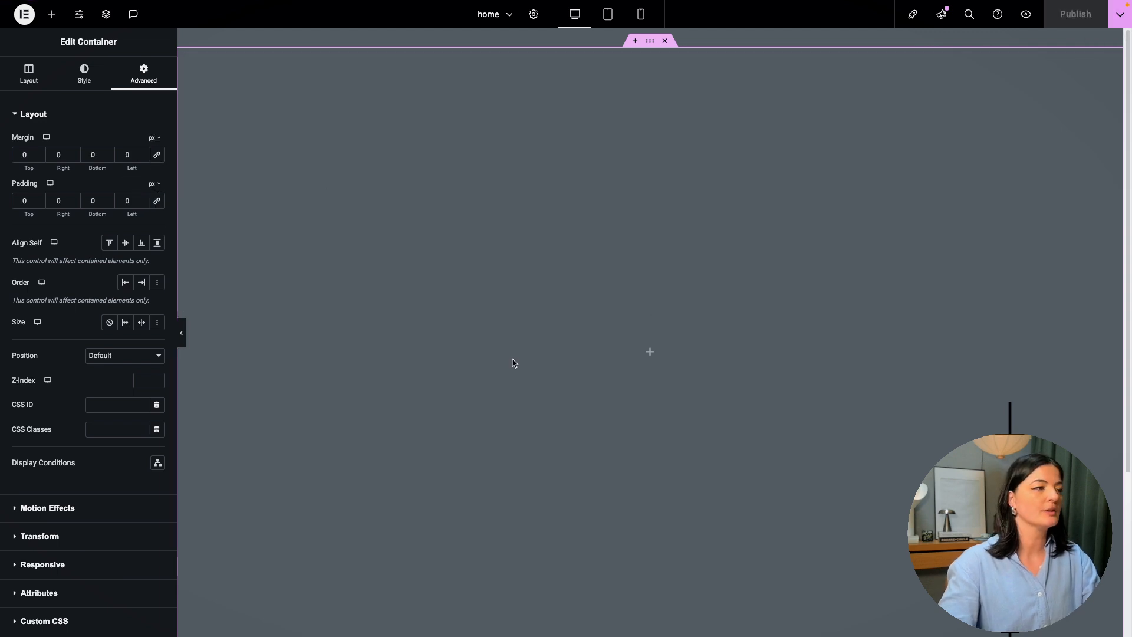
pyautogui.click(40, 87)
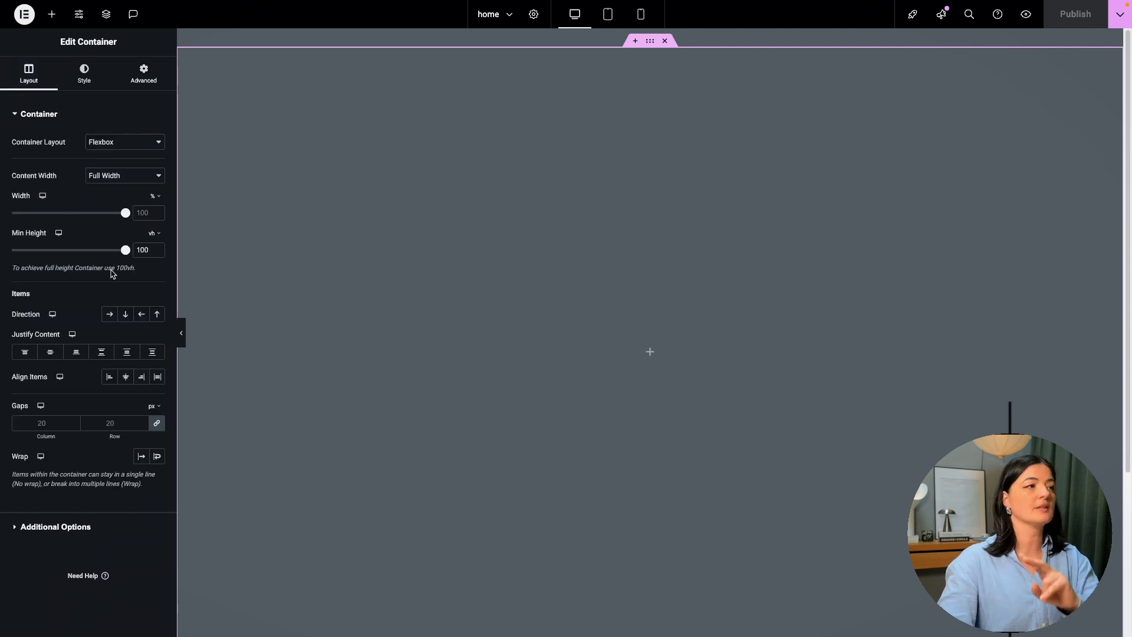
pyautogui.click(124, 317)
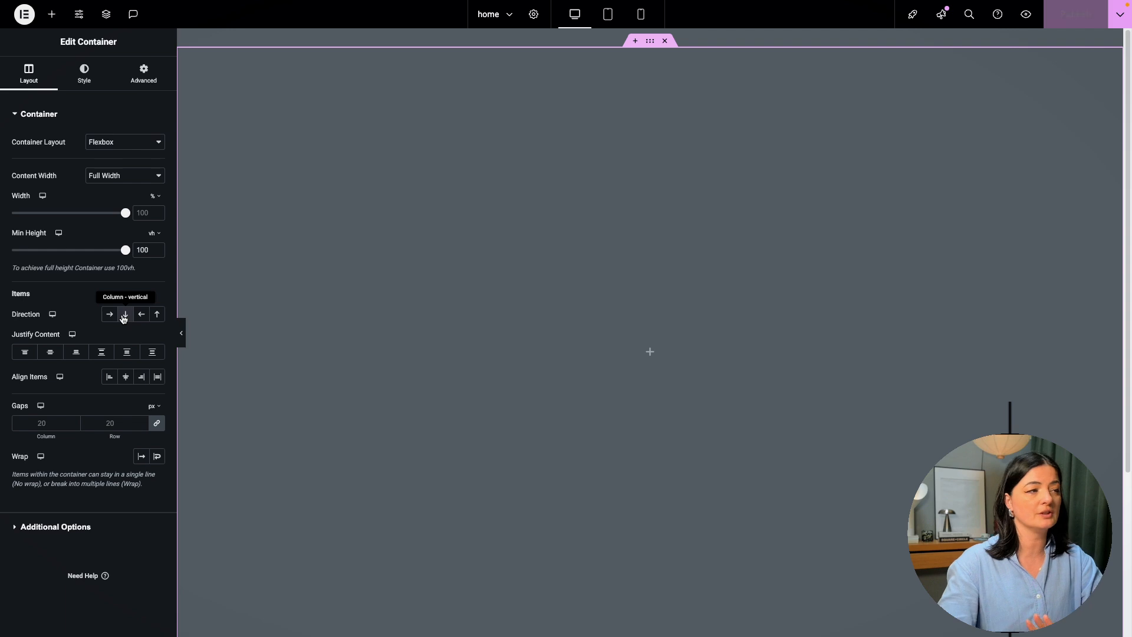
# Step: Nest a second container inside the full-height container and set its content width to Full Width
pyautogui.click(52, 14)
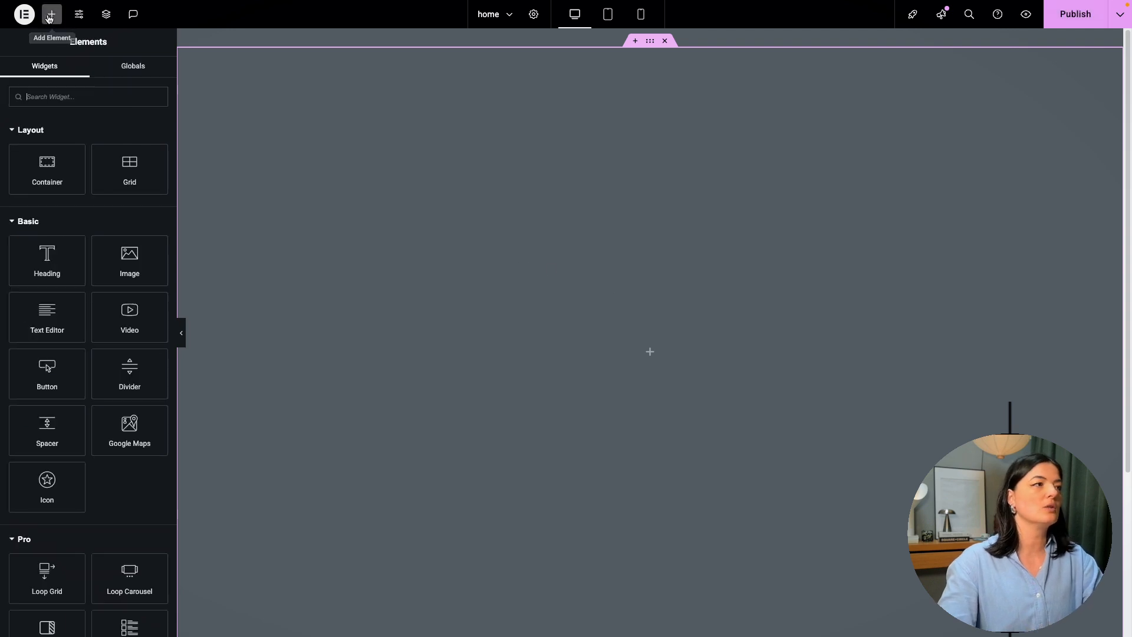
pyautogui.moveTo(52, 165); pyautogui.dragTo(323, 188)
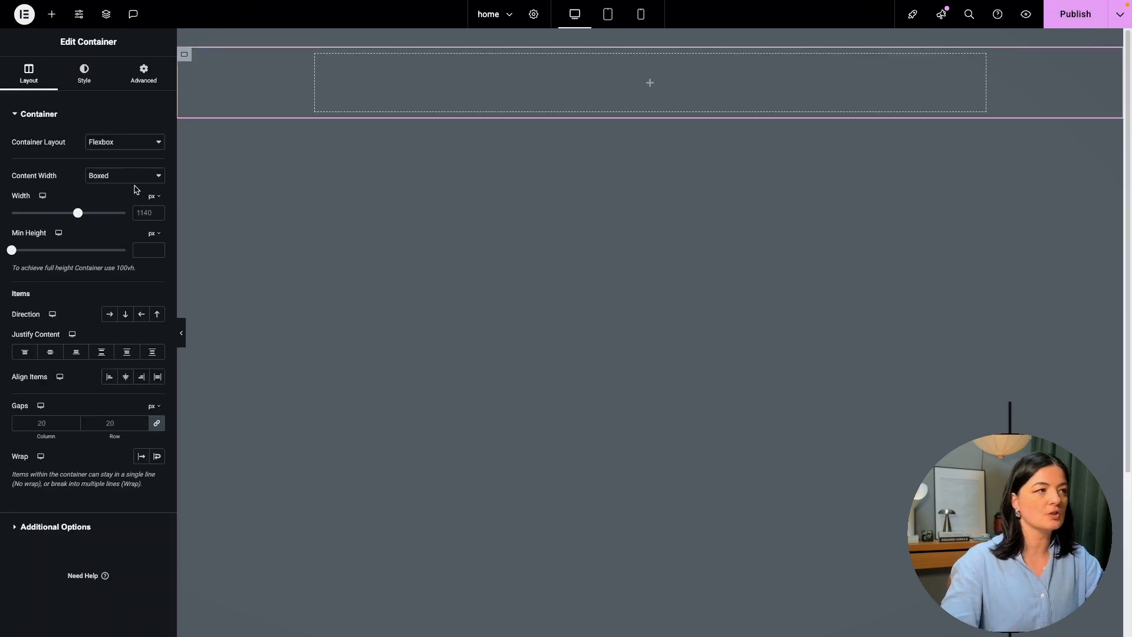
pyautogui.click(115, 177)
pyautogui.click(114, 179)
pyautogui.click(112, 177)
pyautogui.click(112, 188)
pyautogui.click(154, 195)
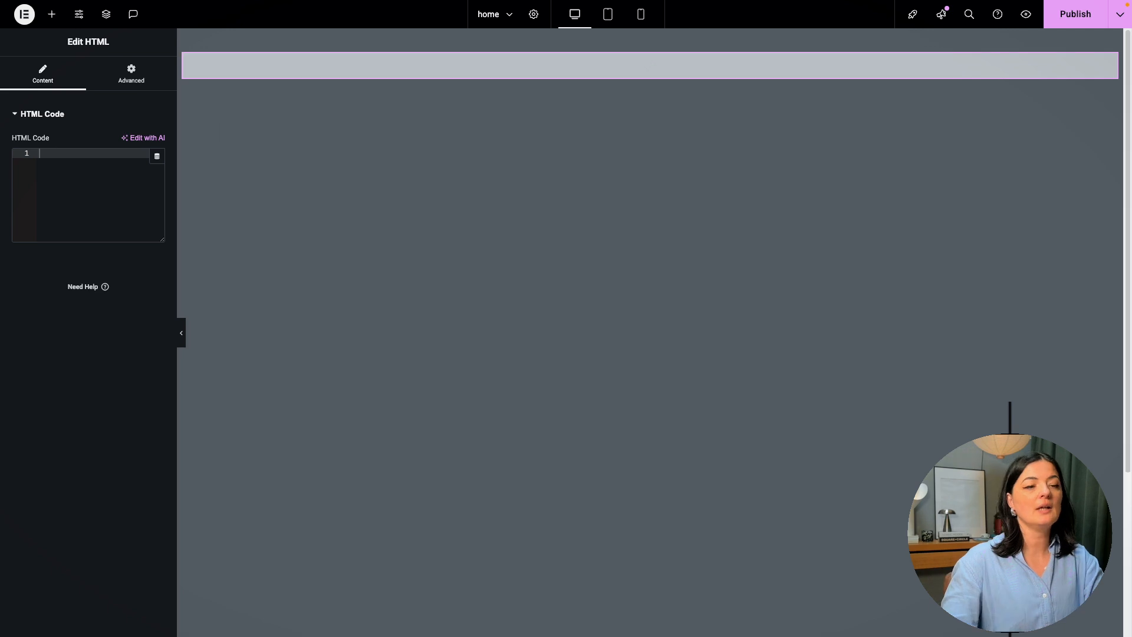
# Step: Select the inner container that holds the HTML widget and centre its items with both Justify Content and Align Items
pyautogui.click(106, 14)
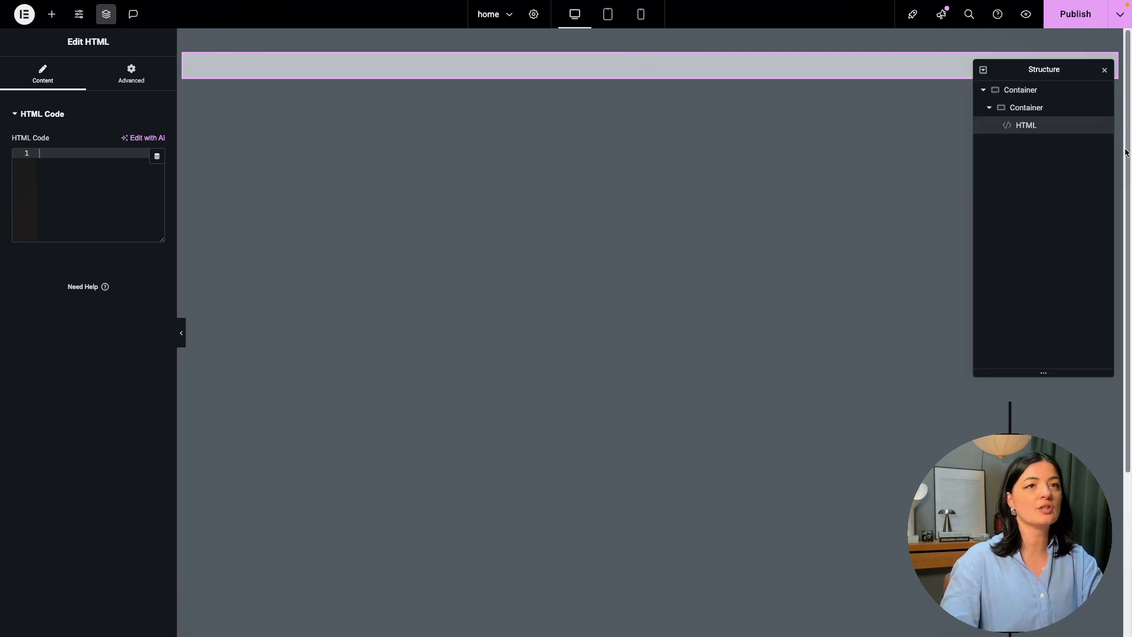
pyautogui.click(1026, 113)
pyautogui.doubleClick(1026, 112)
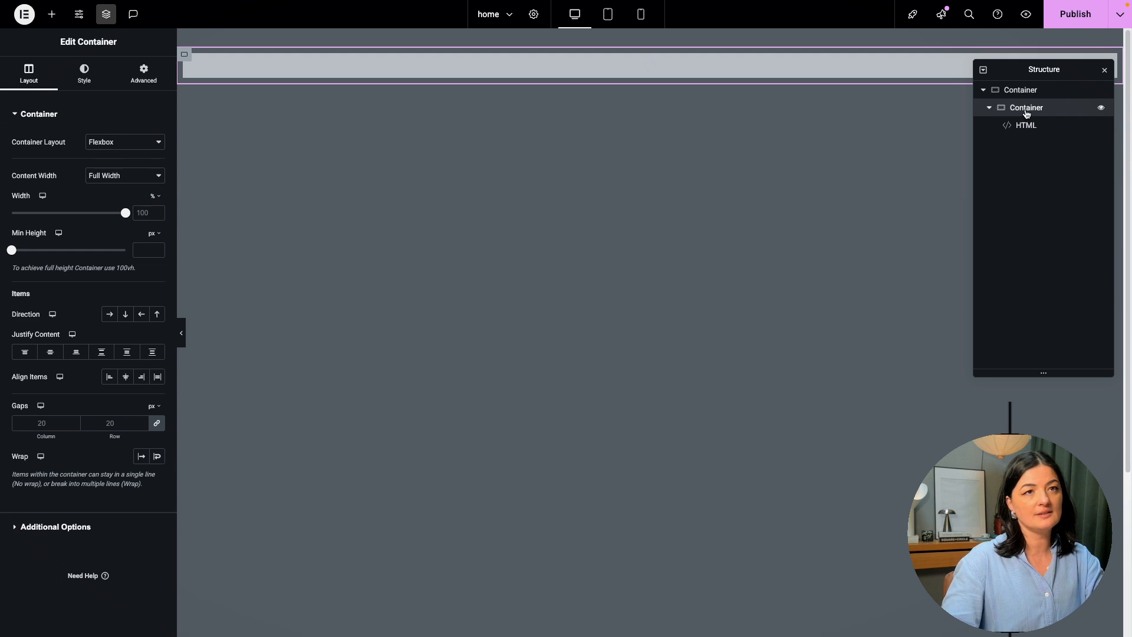
pyautogui.click(51, 360)
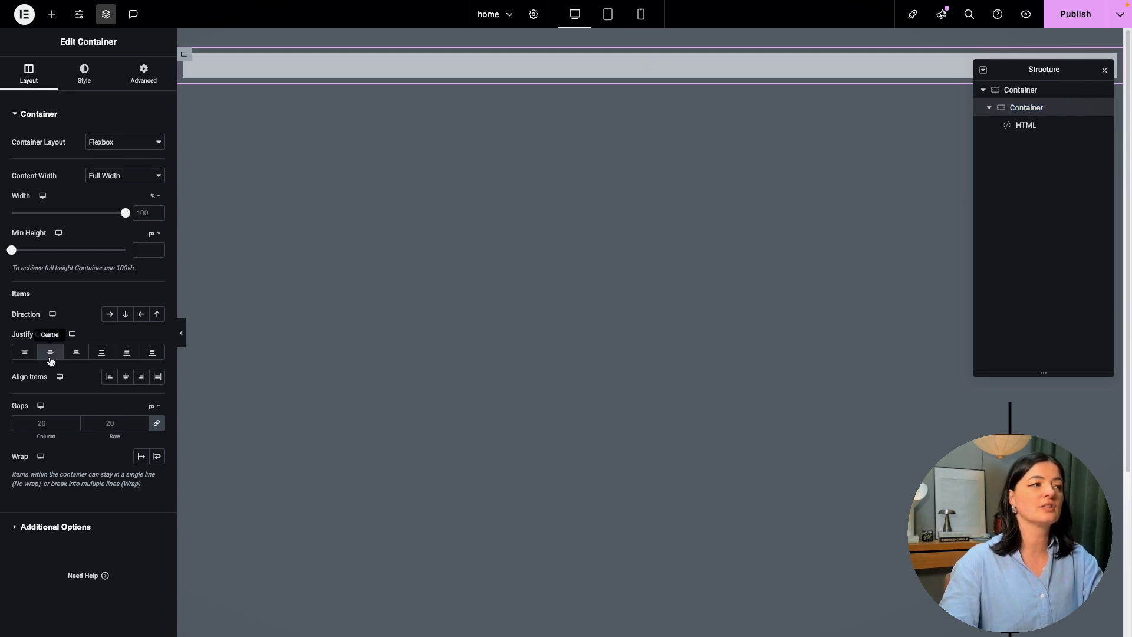
pyautogui.click(125, 379)
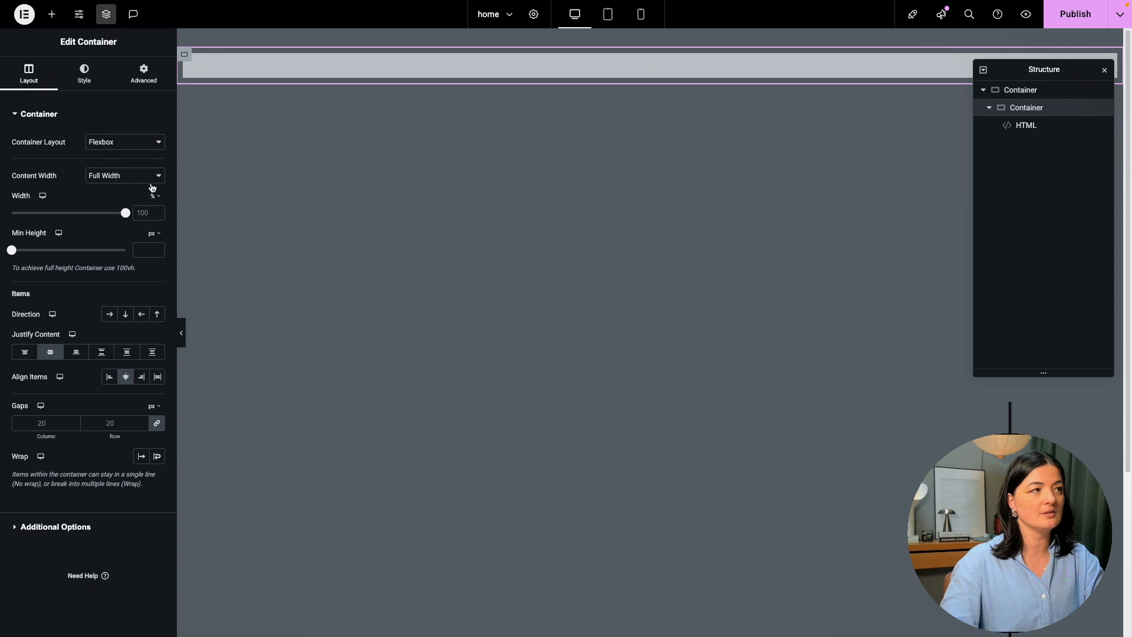
# Step: Set the inner container's position to Absolute, with Align Self at Start and Horizontal Orientation at End
pyautogui.click(143, 75)
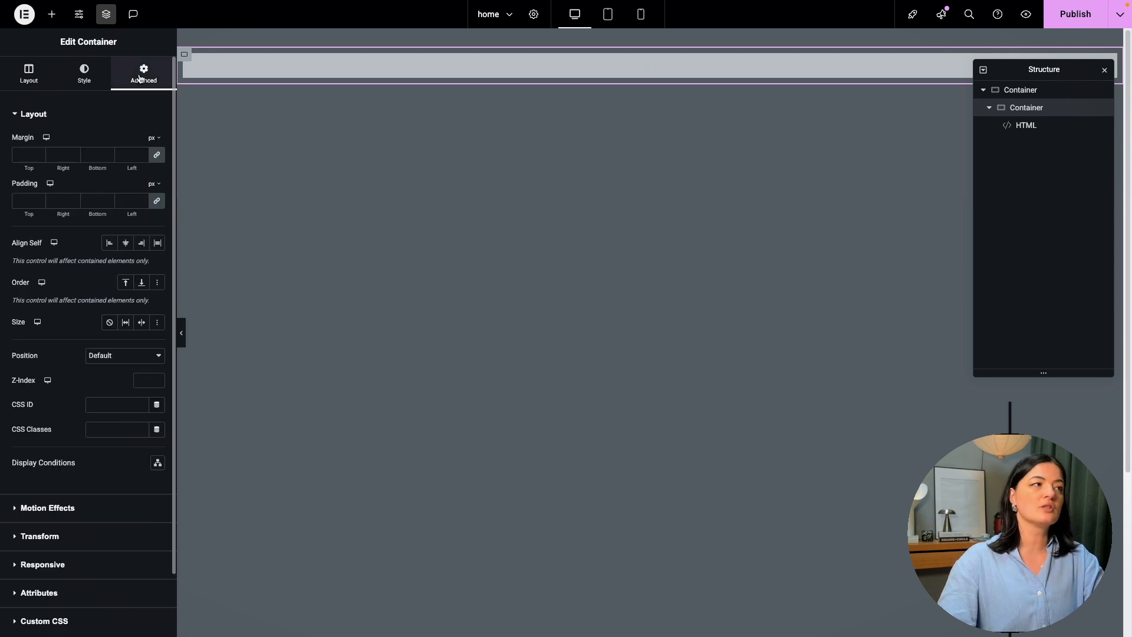
pyautogui.click(105, 358)
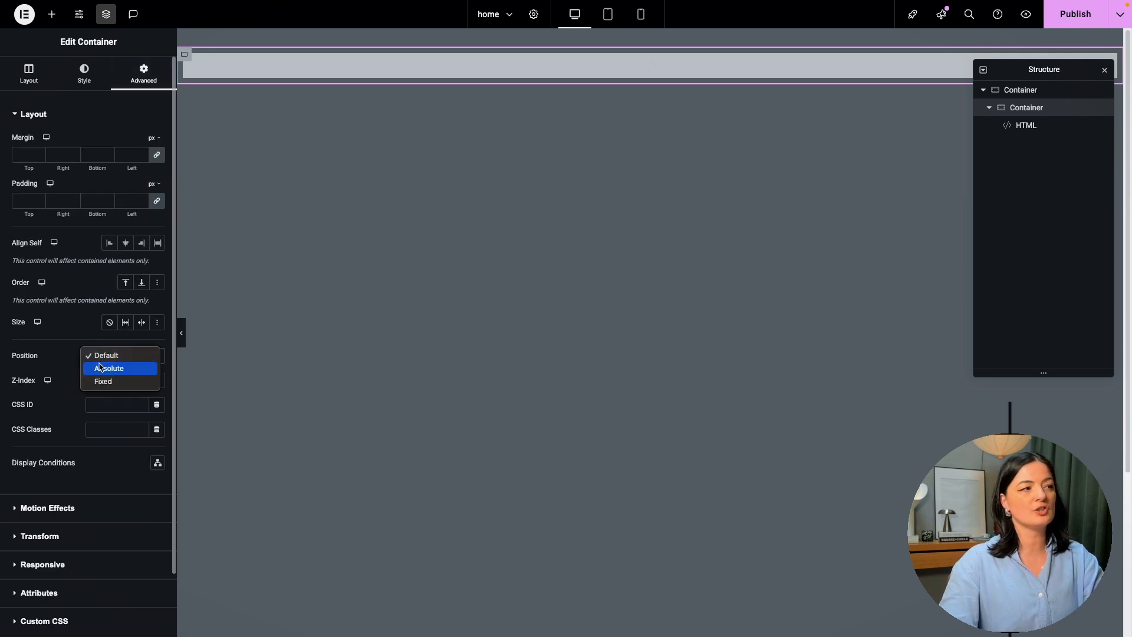
pyautogui.click(102, 369)
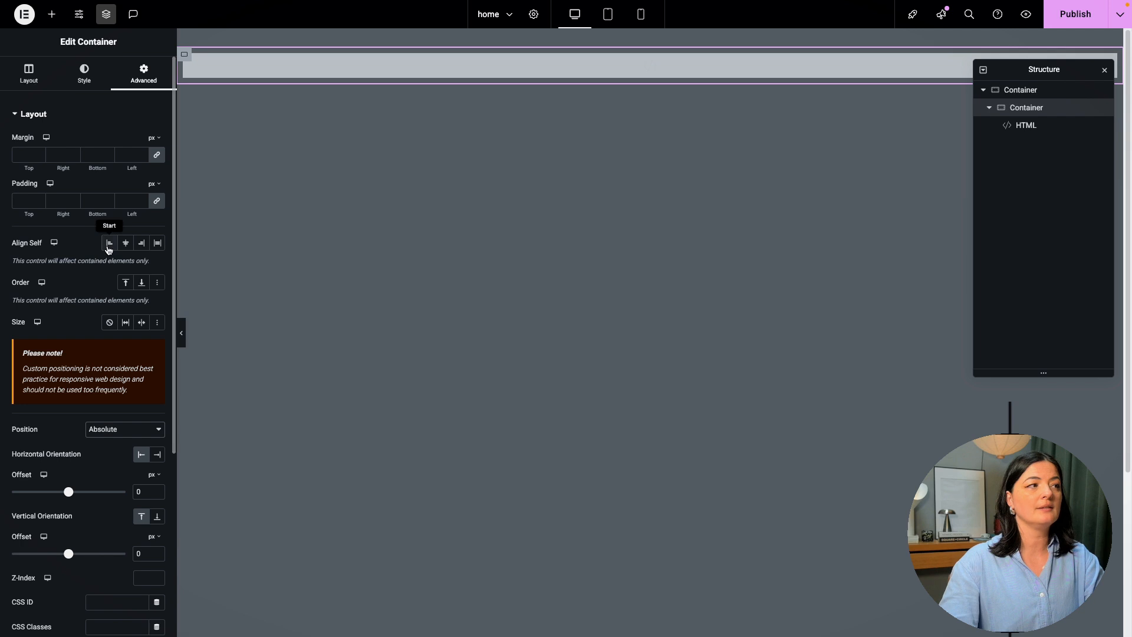
pyautogui.click(109, 248)
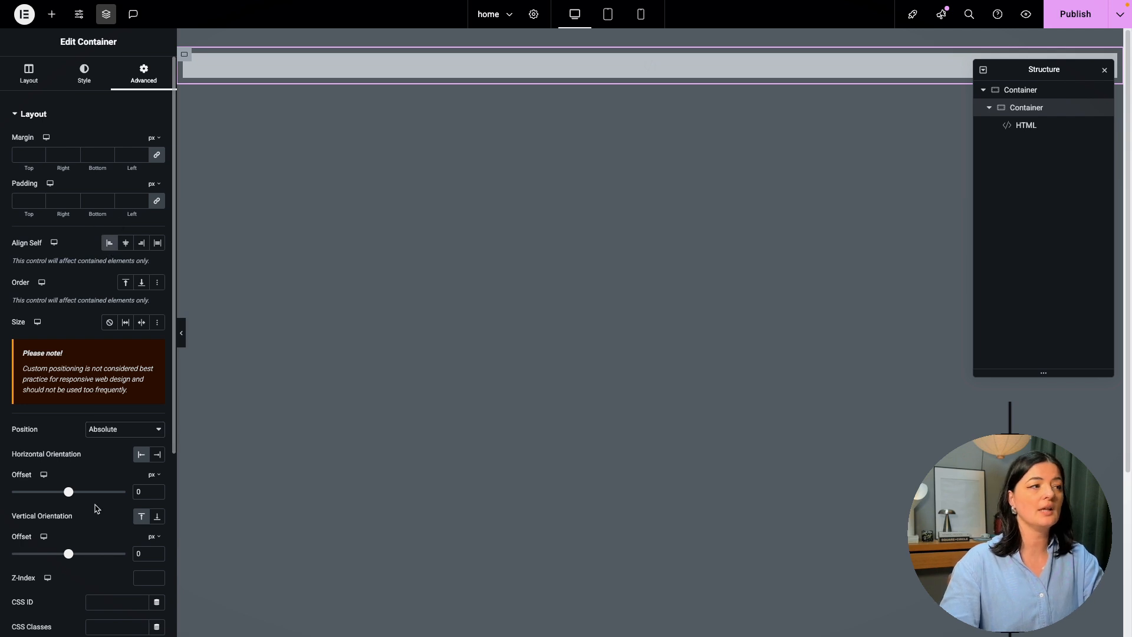
pyautogui.click(158, 461)
# Step: Give the absolutely positioned container a Z-Index of 9999 and the CSS ID sidebar
pyautogui.scroll(-2, 154, 483)
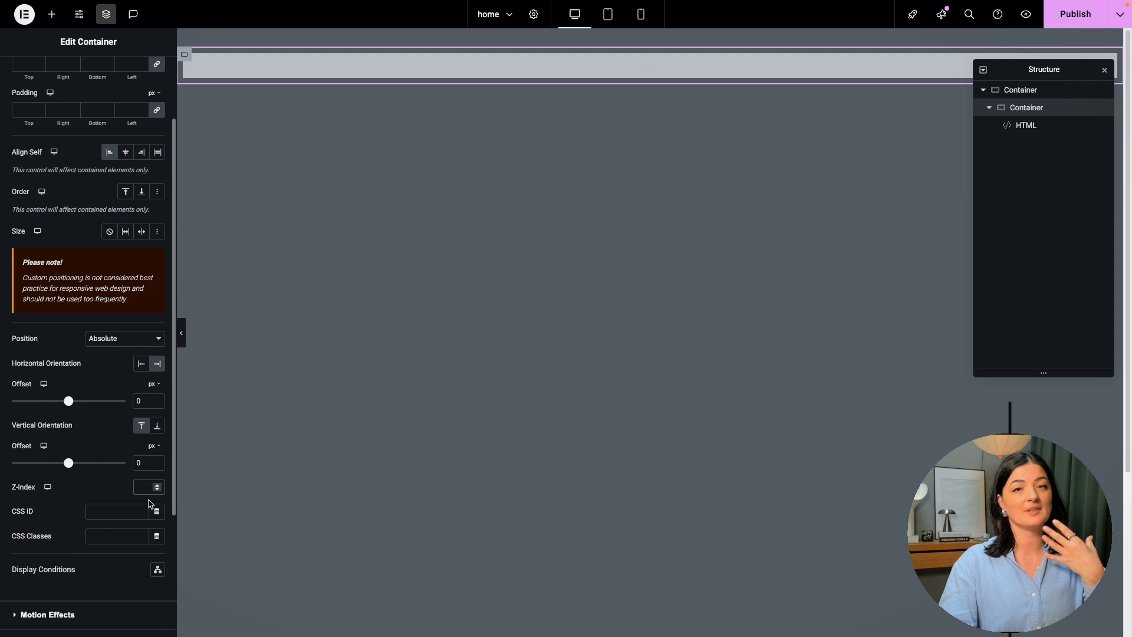
pyautogui.write('9999')
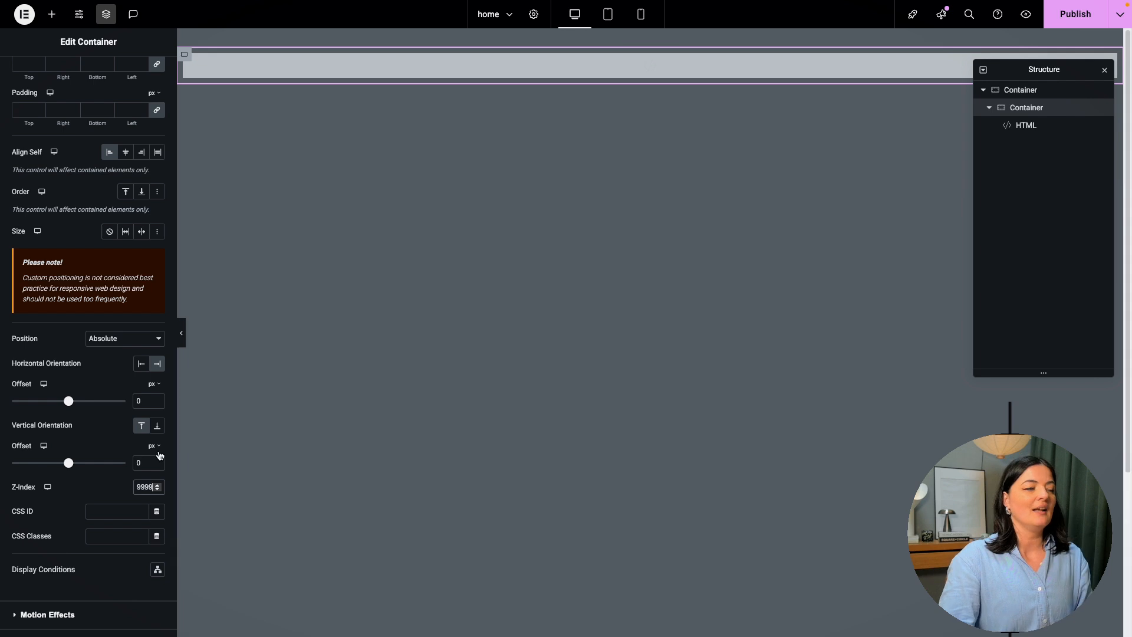
pyautogui.click(139, 511)
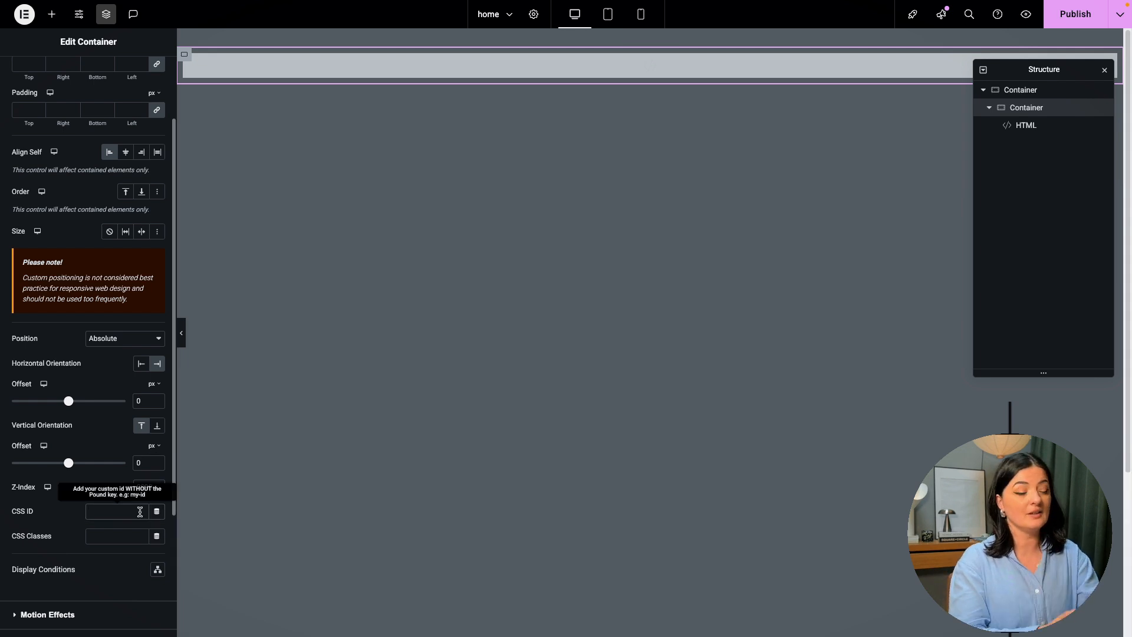
pyautogui.write('sidebar')
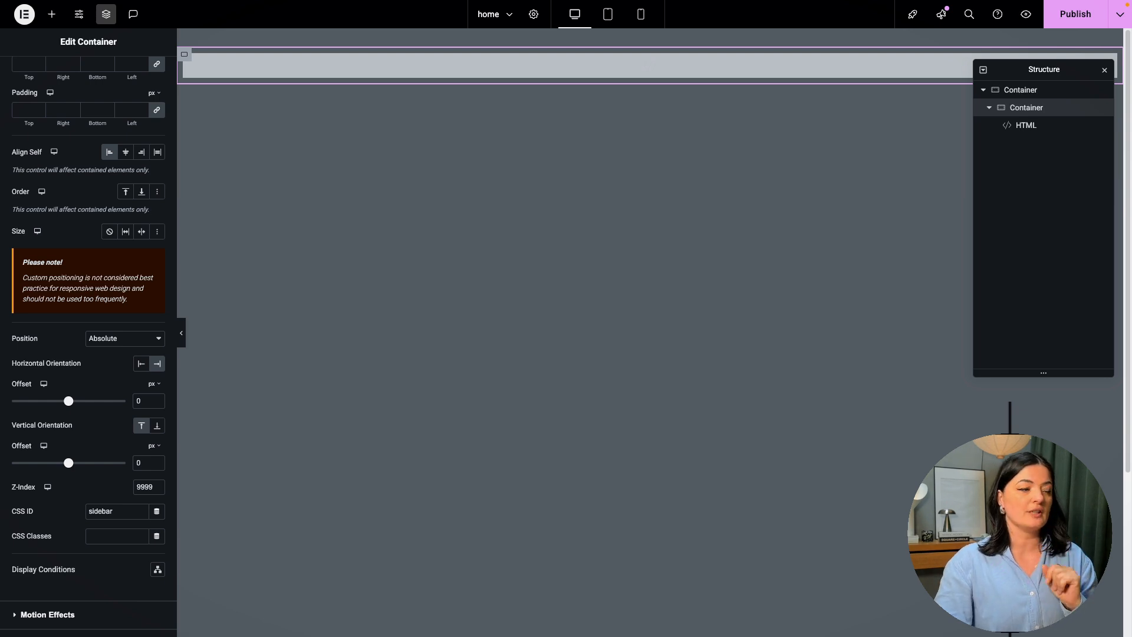
# Step: Fill the HTML widget with a progress-bar list linking Intro, Characteristics, Communication and Whiskers to #section1 through #section4, and publish the page
pyautogui.click(1028, 126)
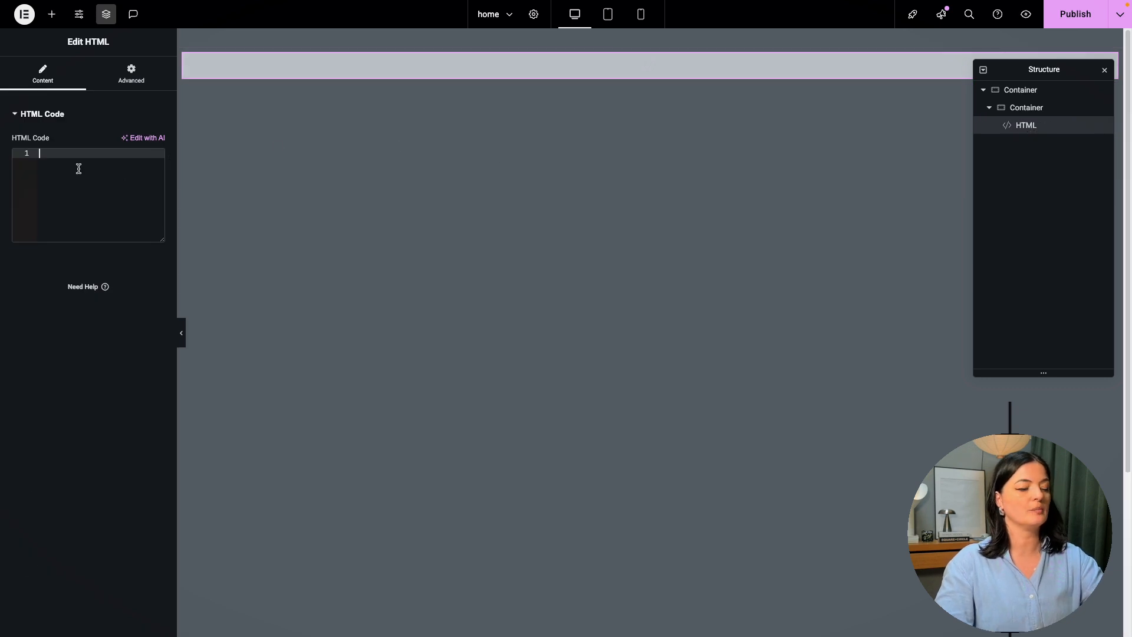
pyautogui.write('<ul class="progress-bar">     <li><a href="#section1">Intro</a></li>     <li><a href="#section2">Characteristics</a></li>     <li><a href="#section3">Communication</a></li>     <li><a href="#section4">Whiskers</a></li>   </ul>')
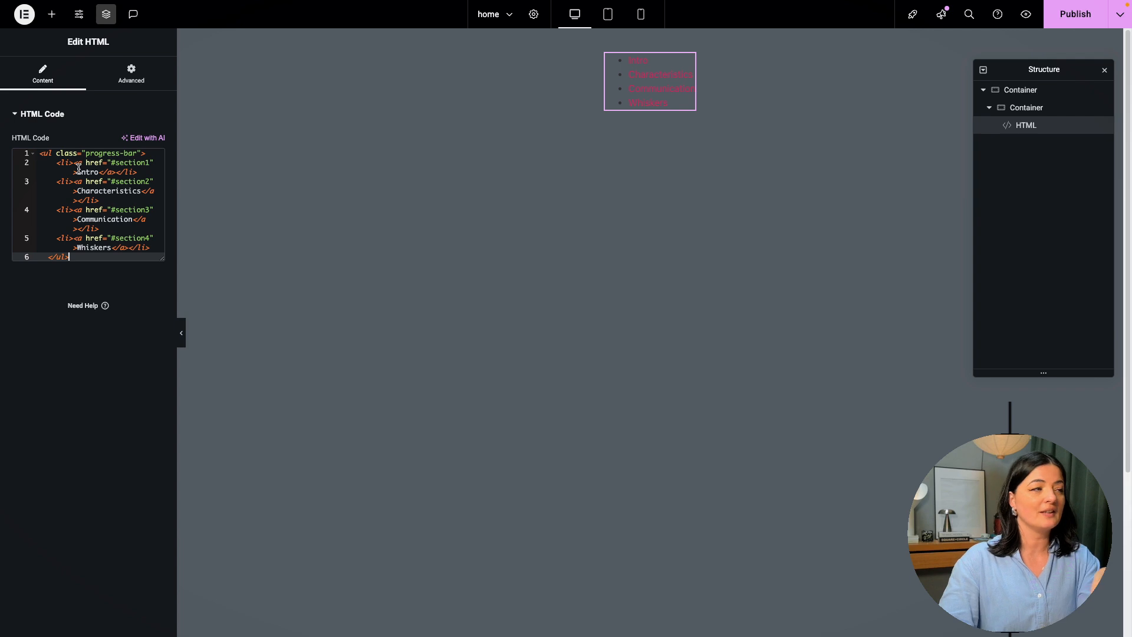
pyautogui.click(42, 155)
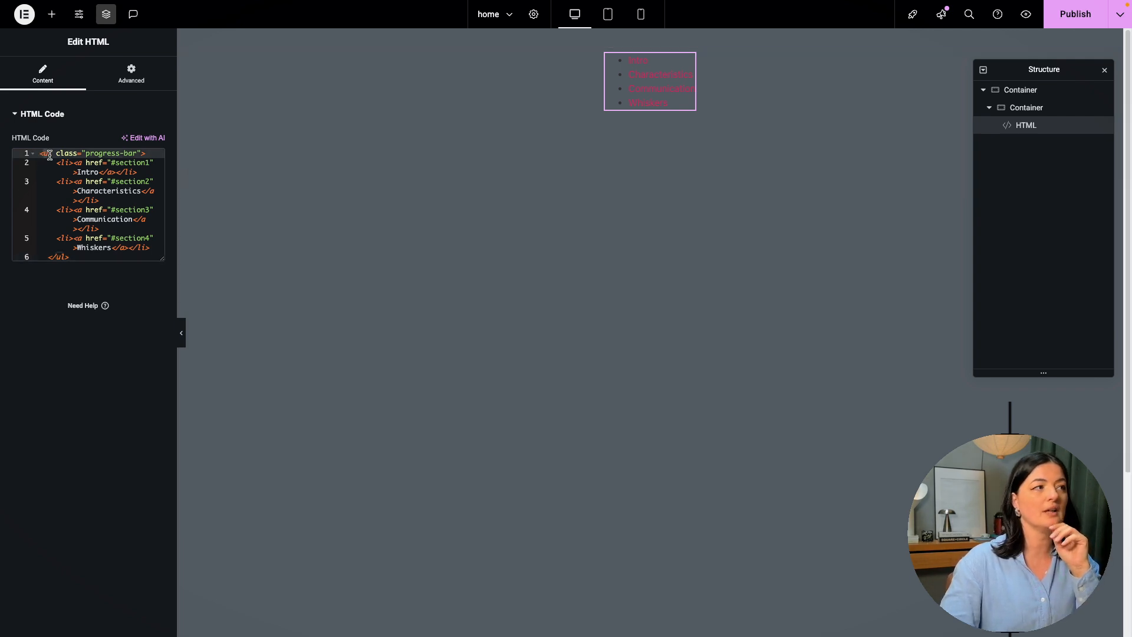
pyautogui.click(62, 163)
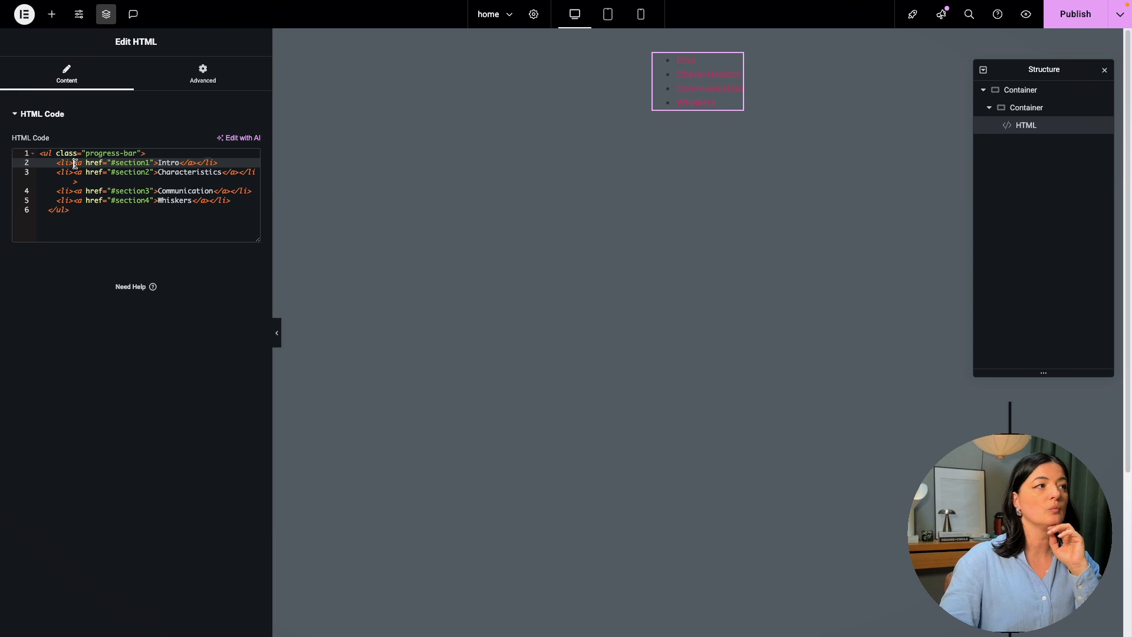
pyautogui.click(116, 217)
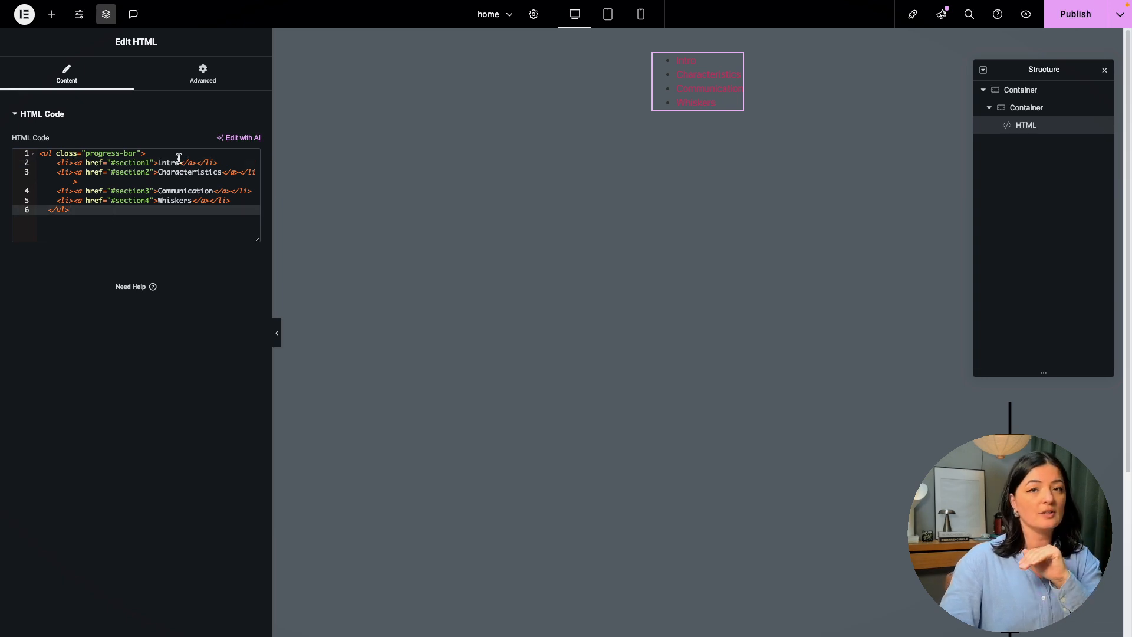
pyautogui.moveTo(157, 162); pyautogui.dragTo(179, 161)
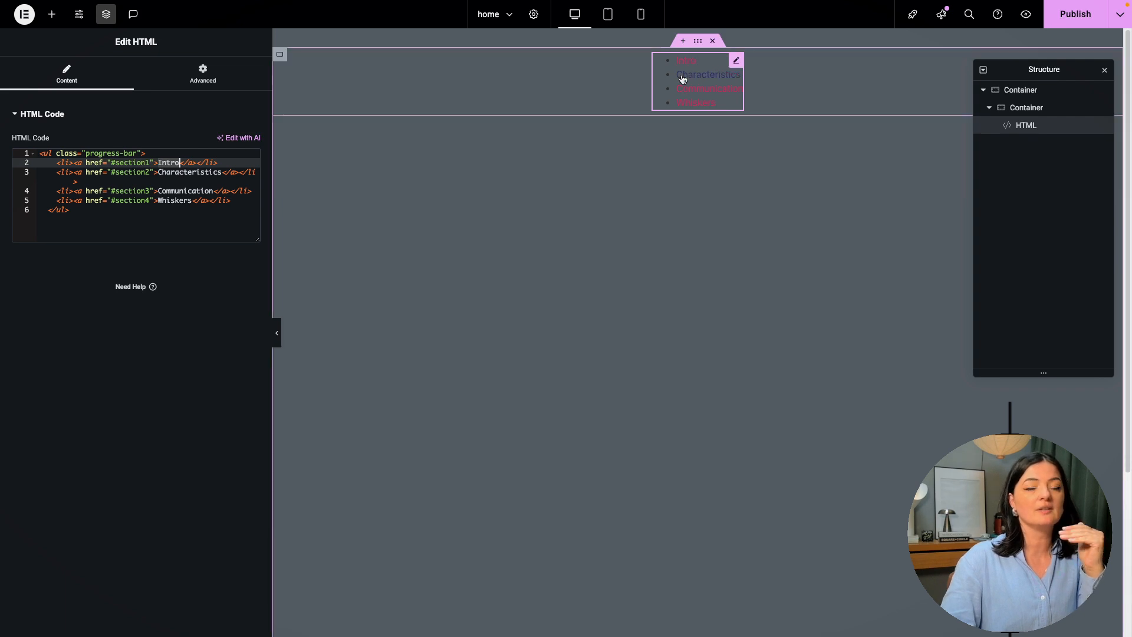
pyautogui.click(178, 168)
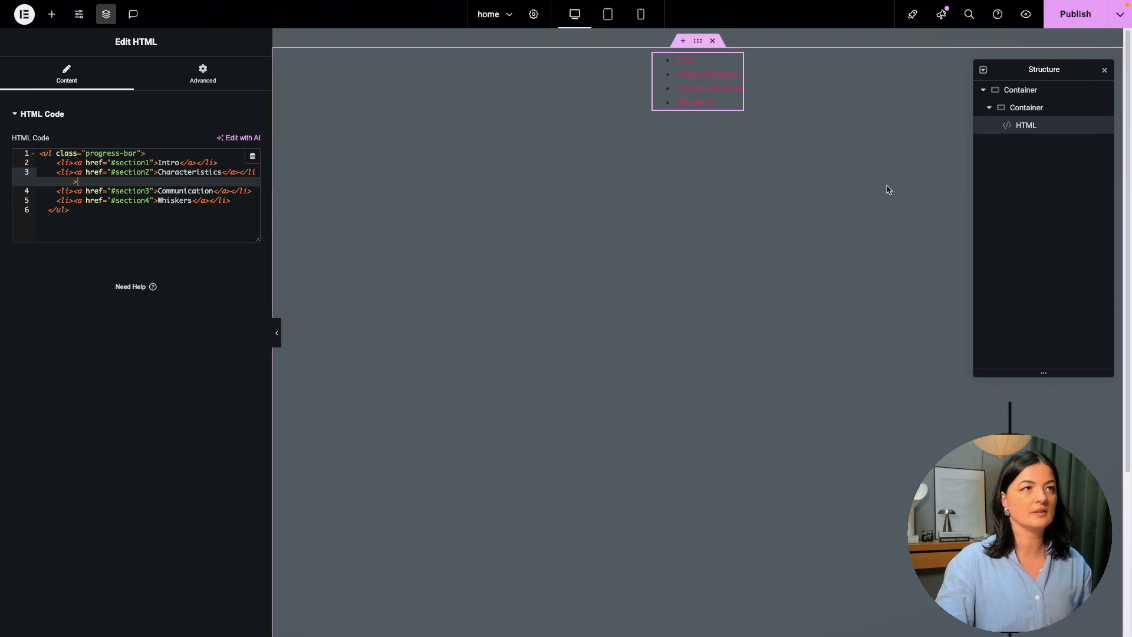
pyautogui.click(1085, 19)
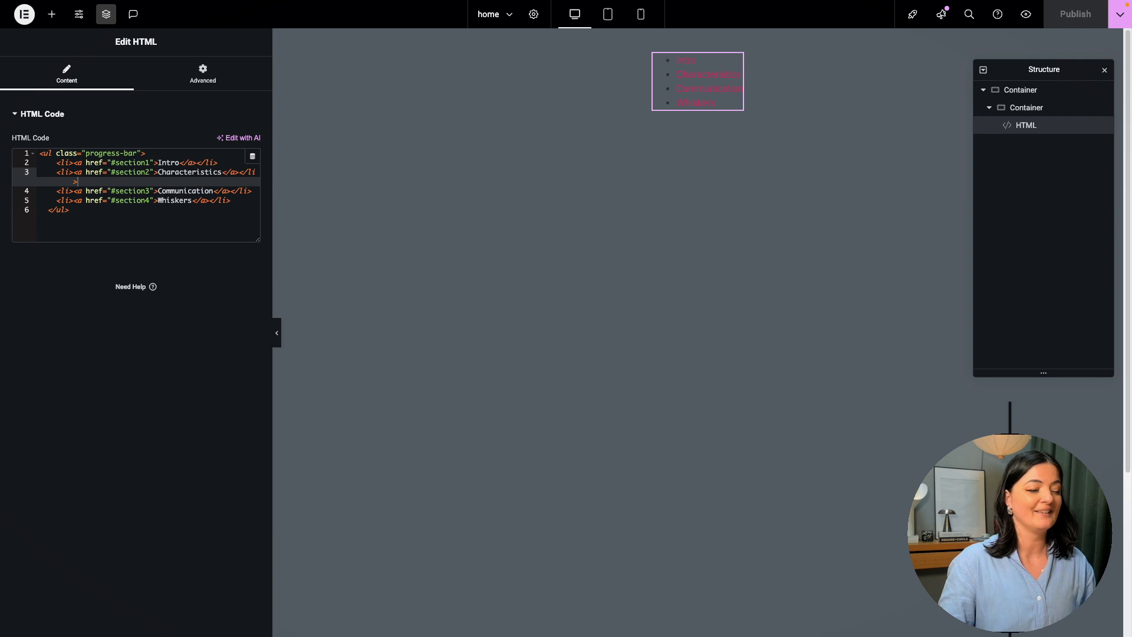
pyautogui.moveTo(272, 183); pyautogui.dragTo(201, 184)
# Step: Add another container inside the outermost container, alongside the sidebar one, and set its content width to Full Width
pyautogui.click(1019, 92)
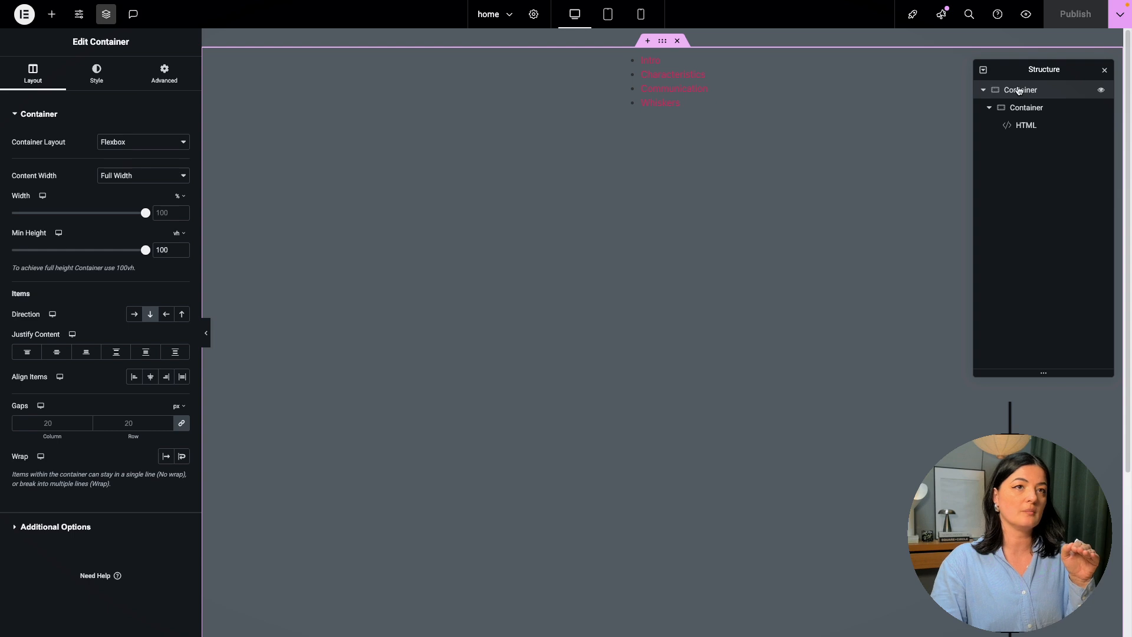
pyautogui.click(50, 13)
pyautogui.click(70, 170)
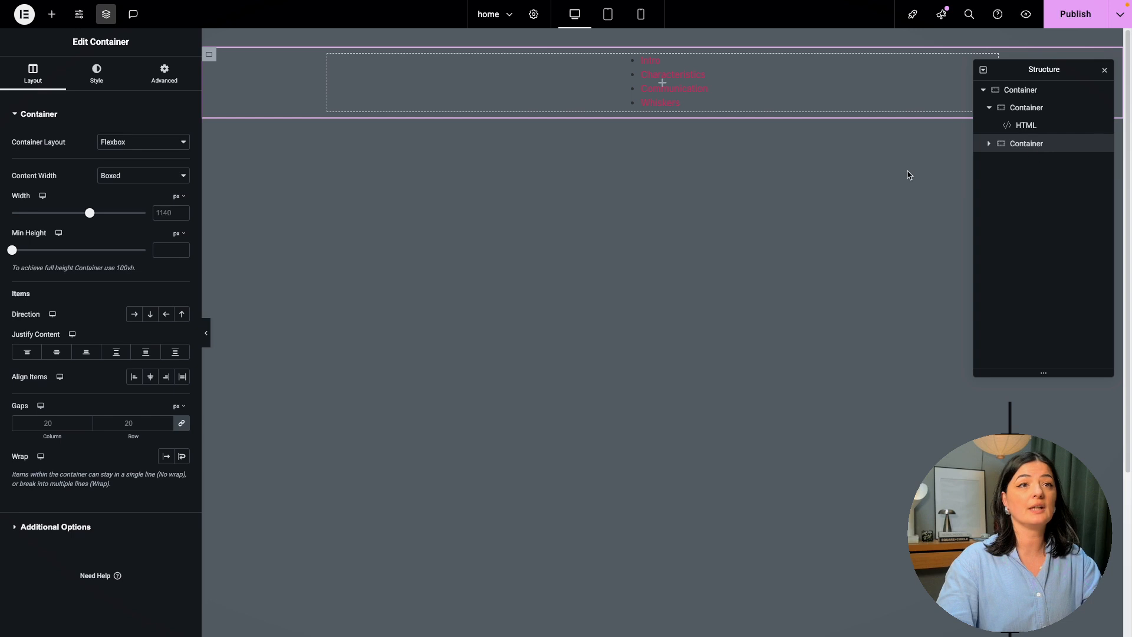
pyautogui.click(107, 179)
pyautogui.click(122, 188)
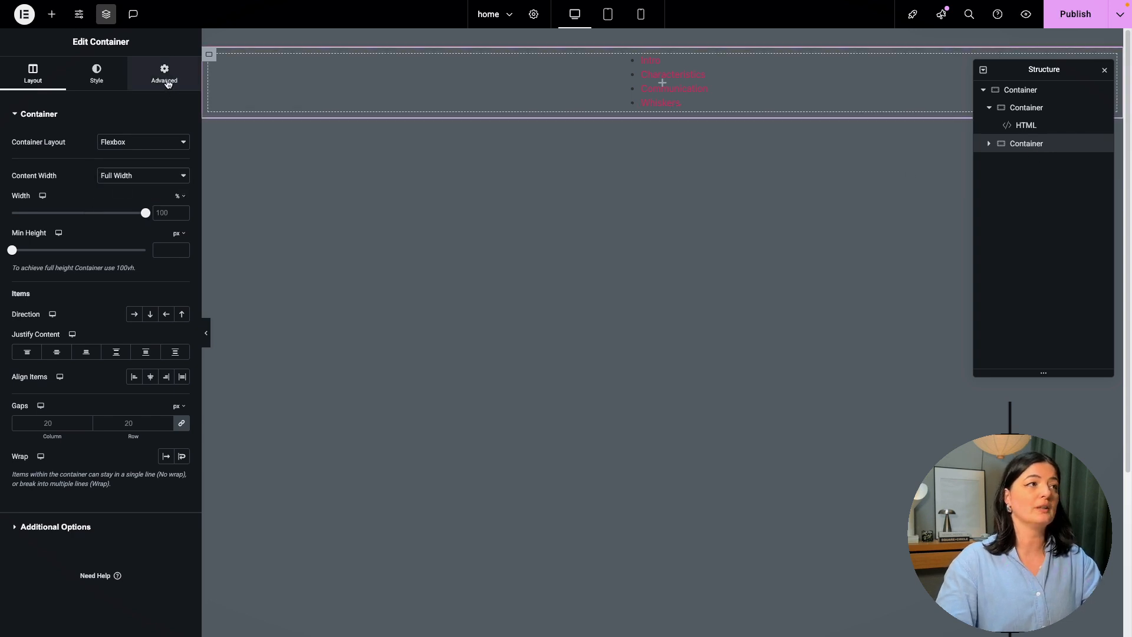
# Step: Assign the CSS class content to the new container beside the sidebar
pyautogui.click(167, 83)
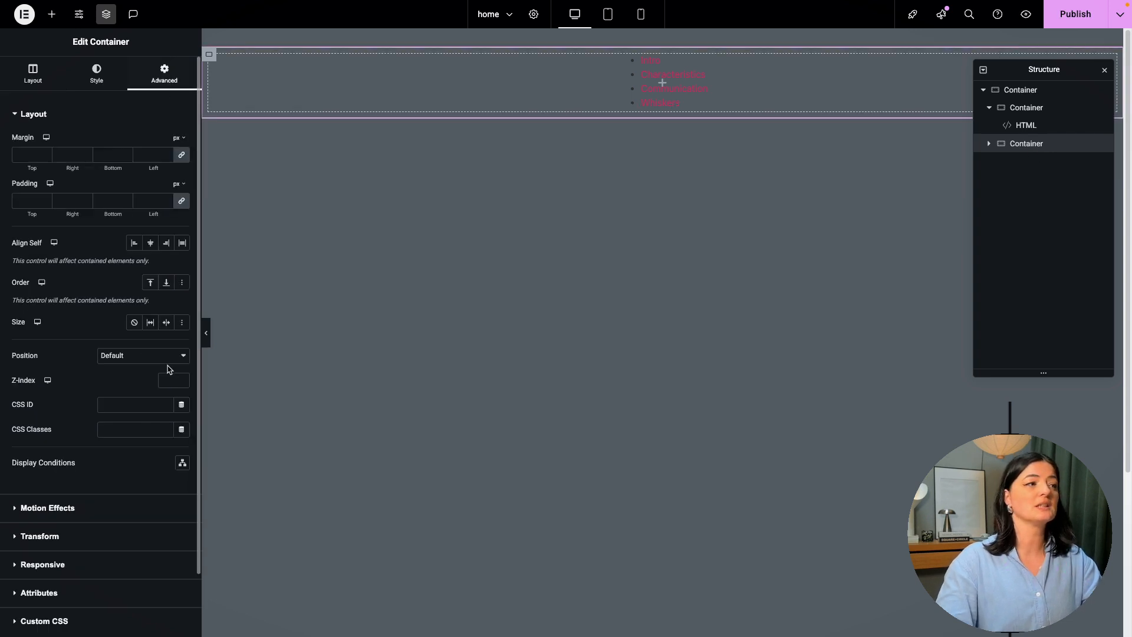
pyautogui.click(123, 429)
pyautogui.write('content')
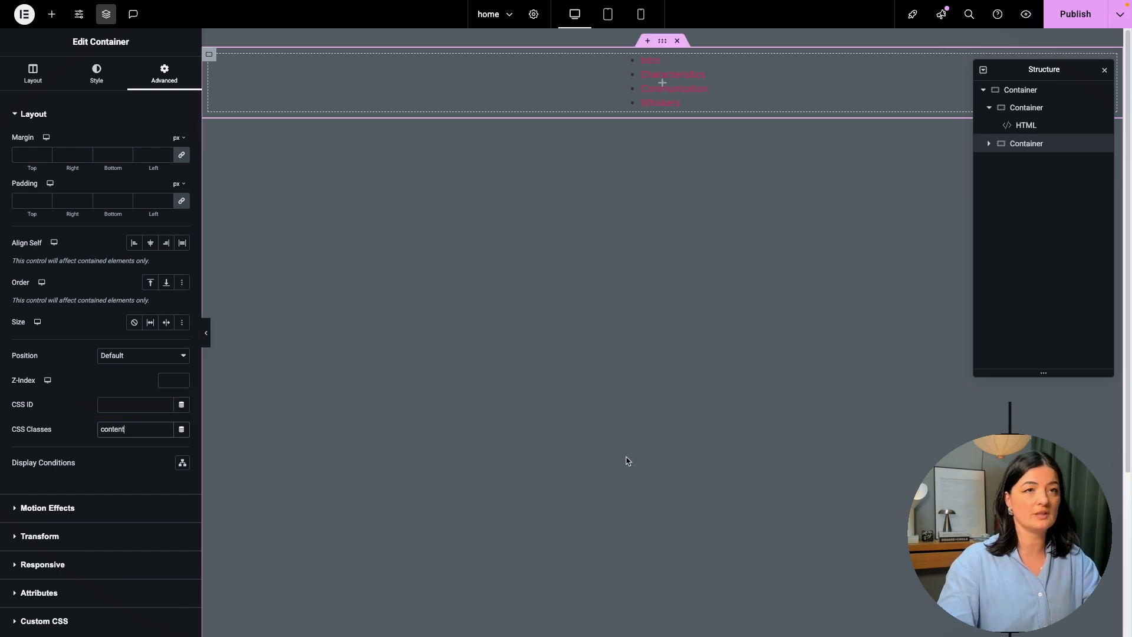
# Step: Nest a full-width container inside the content container and set its Justify Content to centre
pyautogui.click(983, 90)
pyautogui.click(982, 90)
pyautogui.click(989, 108)
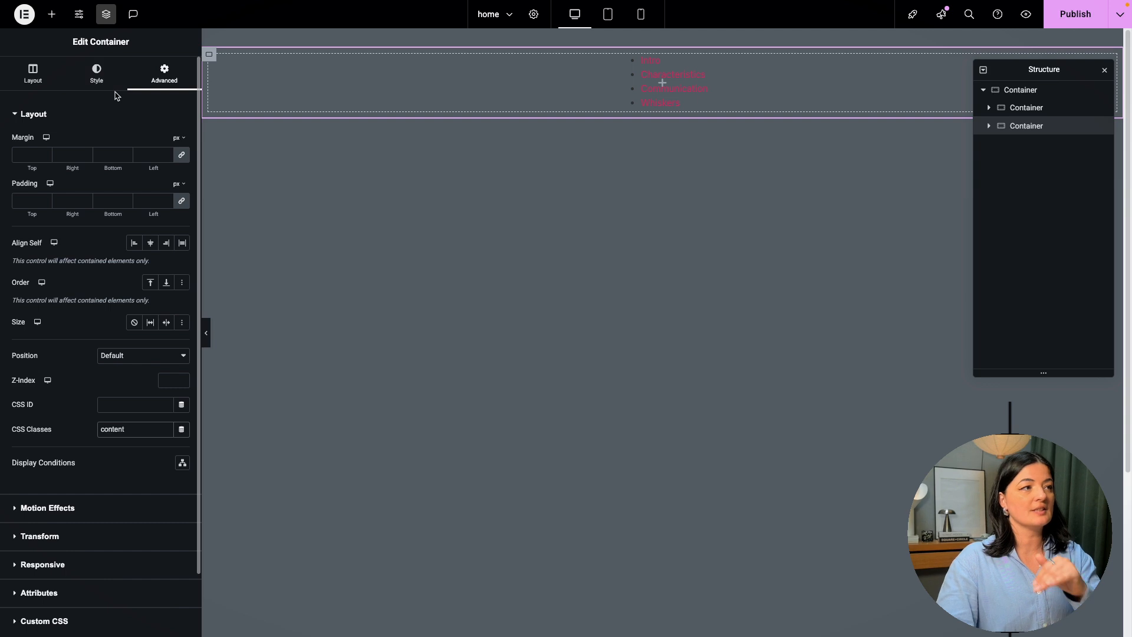
pyautogui.click(52, 14)
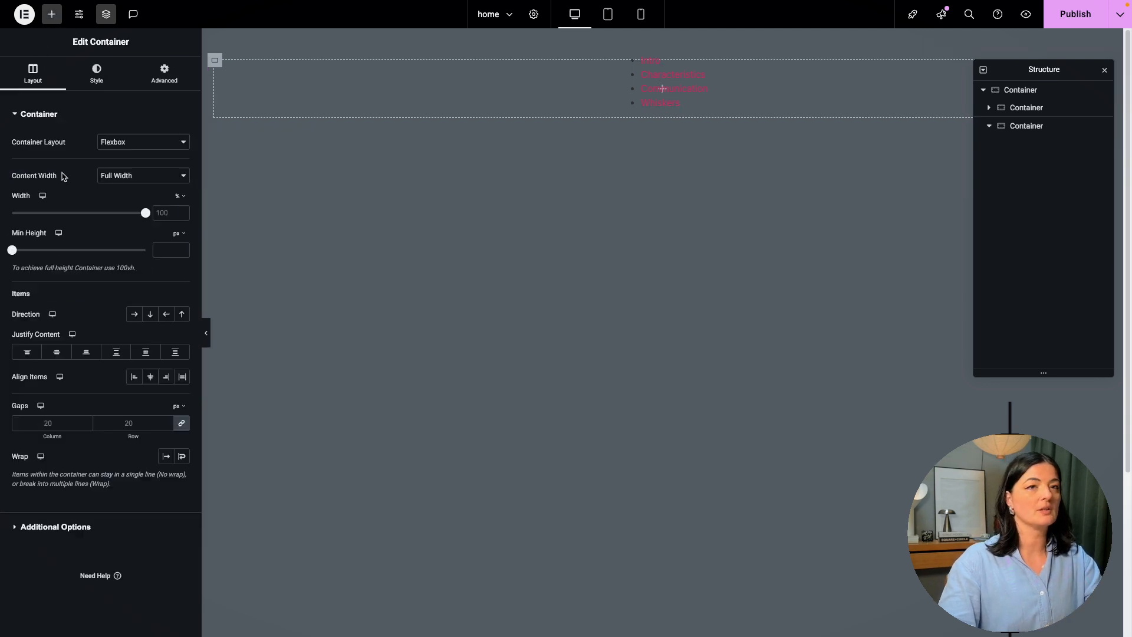
pyautogui.click(56, 355)
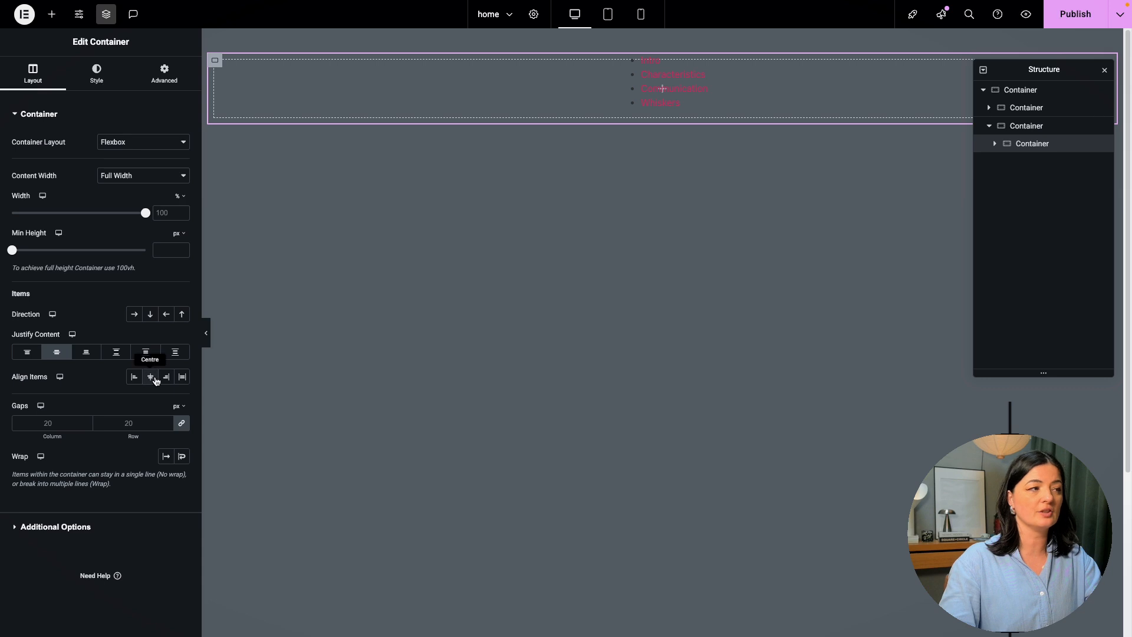
# Step: Give the nested container the CSS ID section1 and the CSS class section
pyautogui.click(164, 76)
pyautogui.click(125, 406)
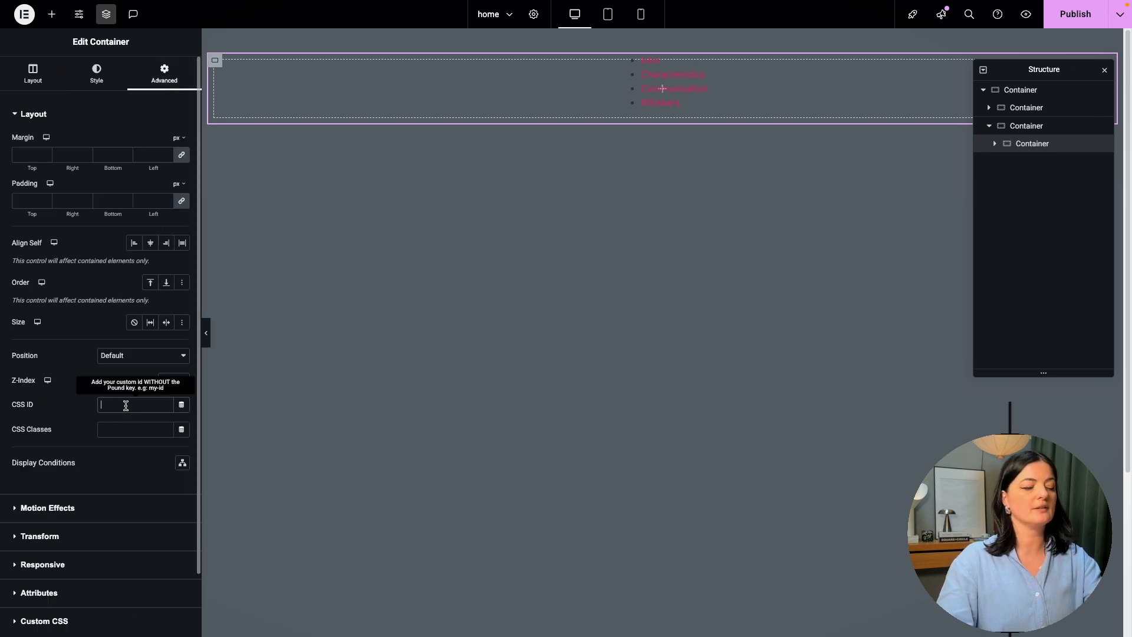
pyautogui.write('section1')
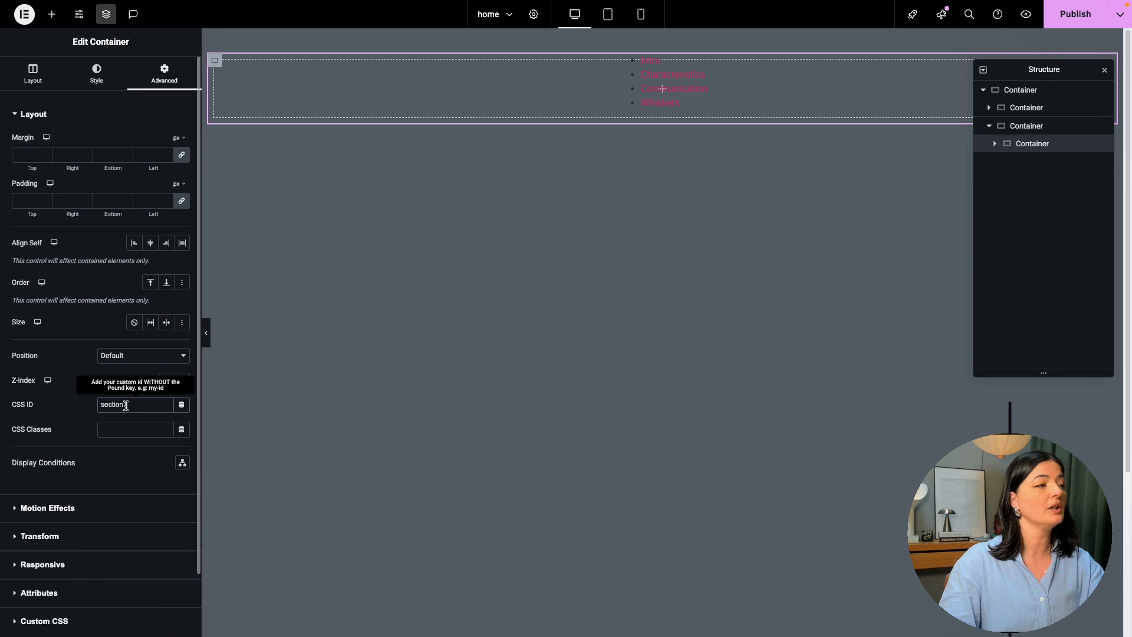
pyautogui.click(135, 429)
pyautogui.write('section')
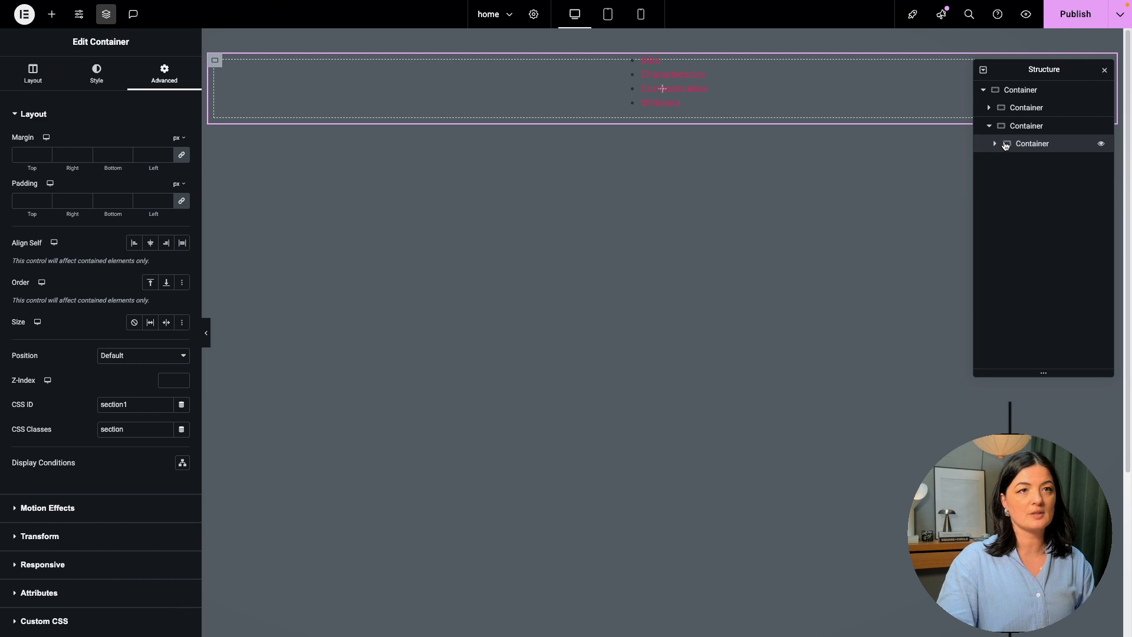
# Step: Give the section1 container a classic background in a solid muted blue, pasting its hex colour code
pyautogui.click(94, 77)
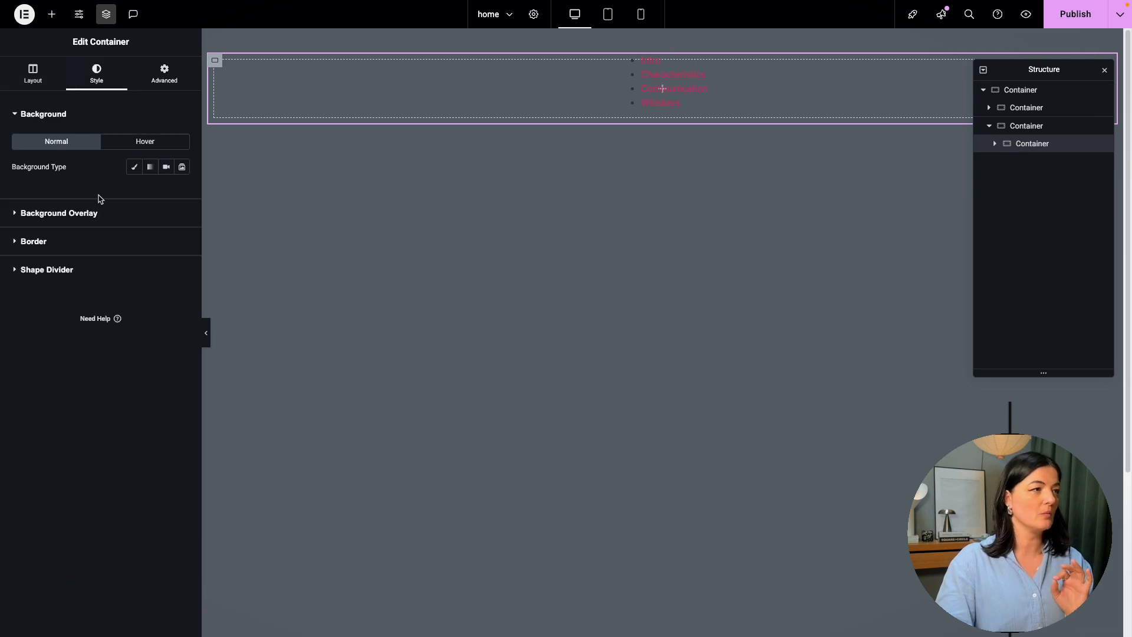
pyautogui.click(135, 167)
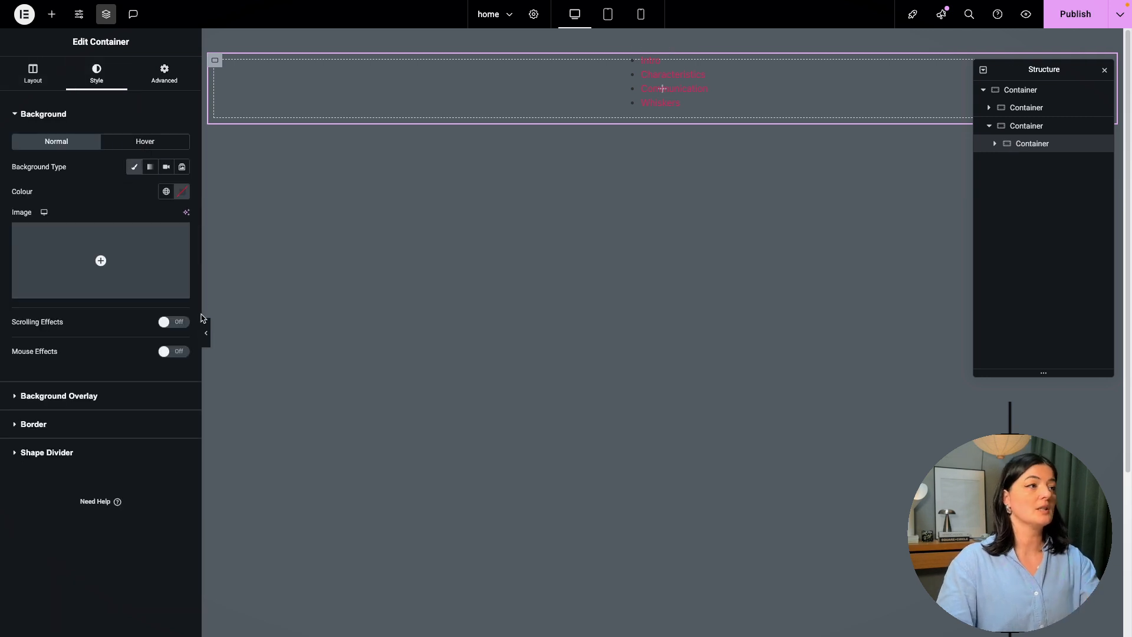
pyautogui.click(181, 192)
pyautogui.click(166, 358)
pyautogui.hotkey('ctrl', 'a')
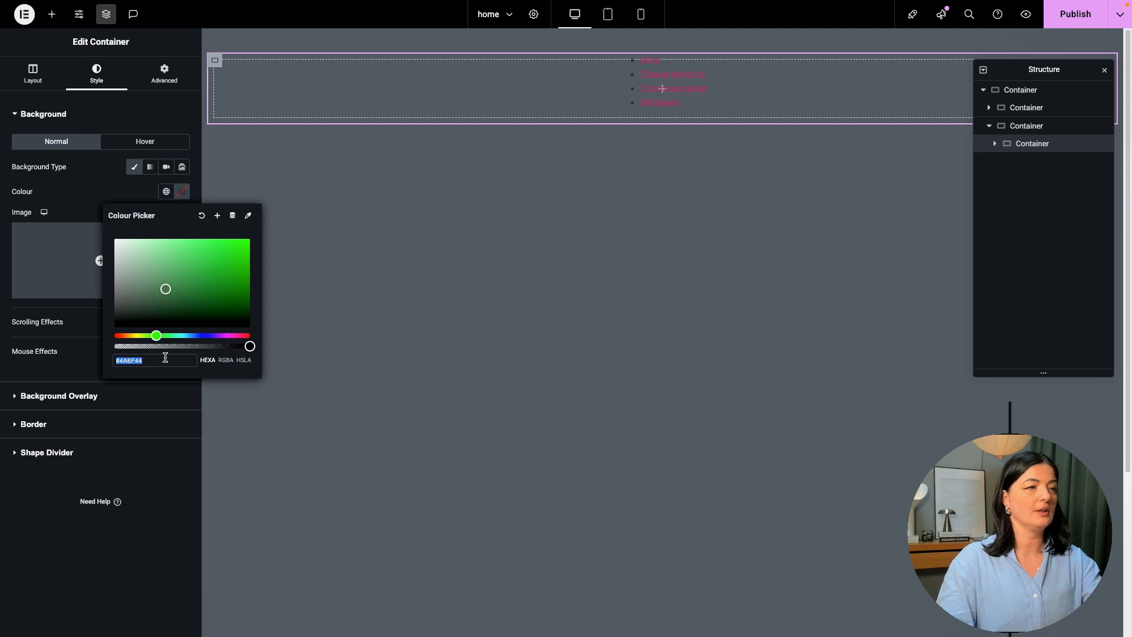
pyautogui.hotkey('ctrl', 'v')
pyautogui.click(1010, 278)
# Step: Duplicate the section1 container and set the copy's background colour to the pale green #D1DCD1
pyautogui.rightClick(1012, 144)
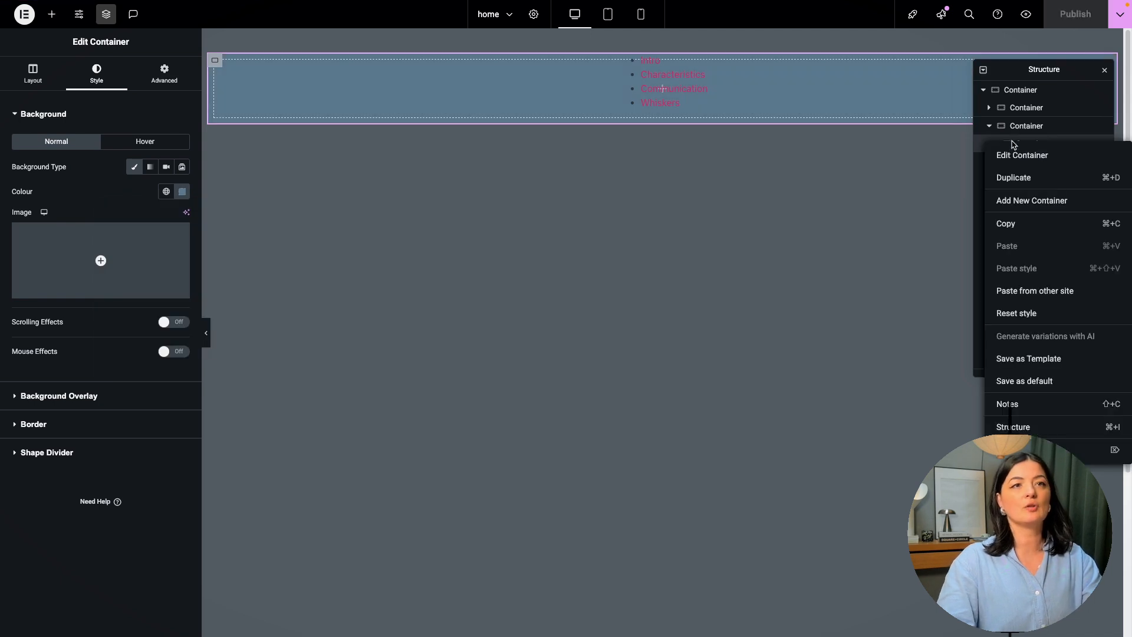
pyautogui.click(1011, 177)
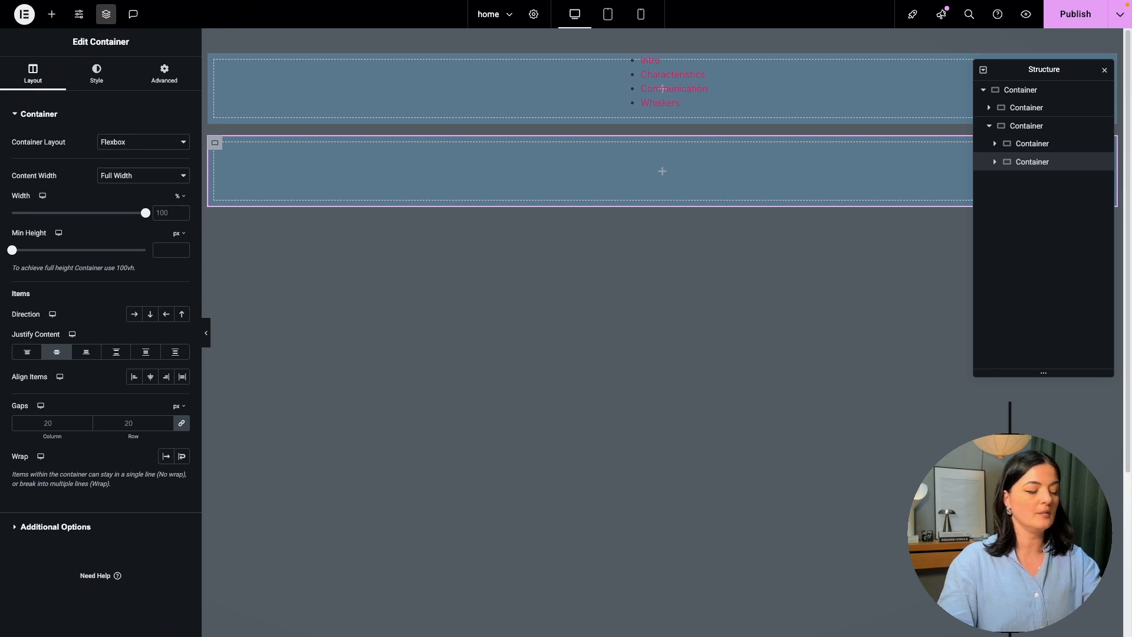
pyautogui.click(97, 74)
pyautogui.click(182, 191)
pyautogui.click(121, 251)
pyautogui.click(159, 335)
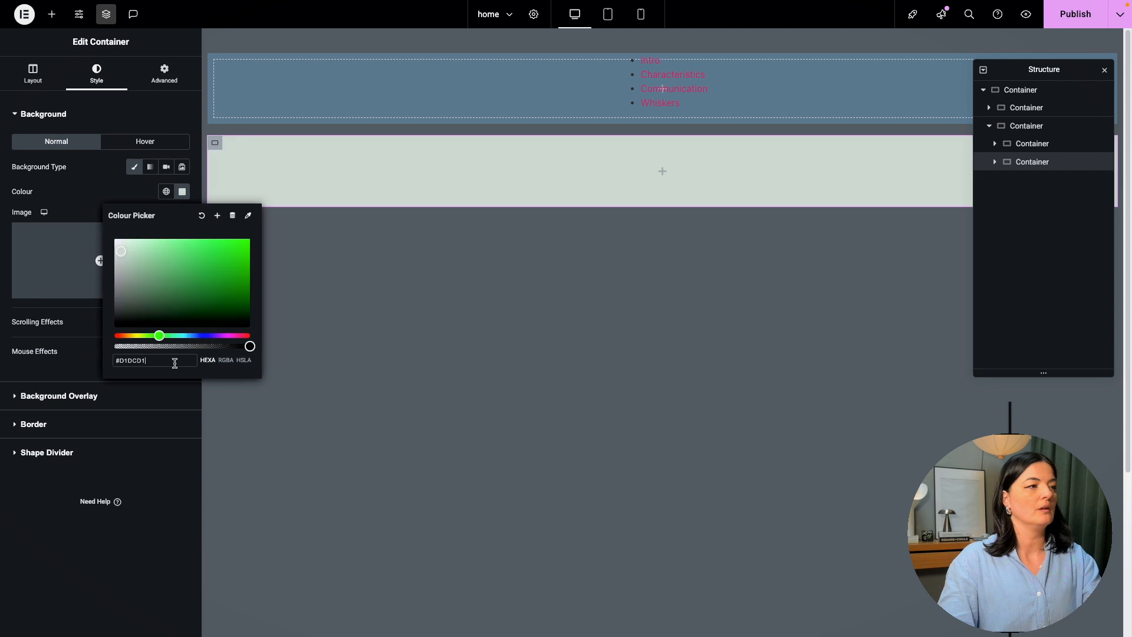
# Step: Give the pale green container the CSS ID section2
pyautogui.click(1032, 161)
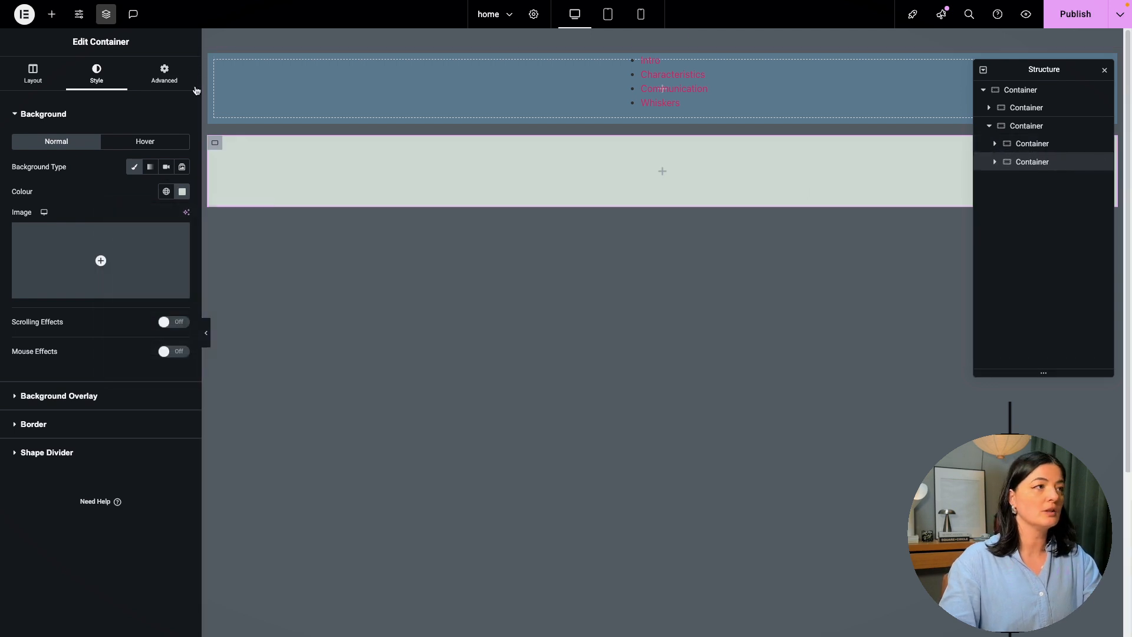
pyautogui.click(164, 75)
pyautogui.click(130, 403)
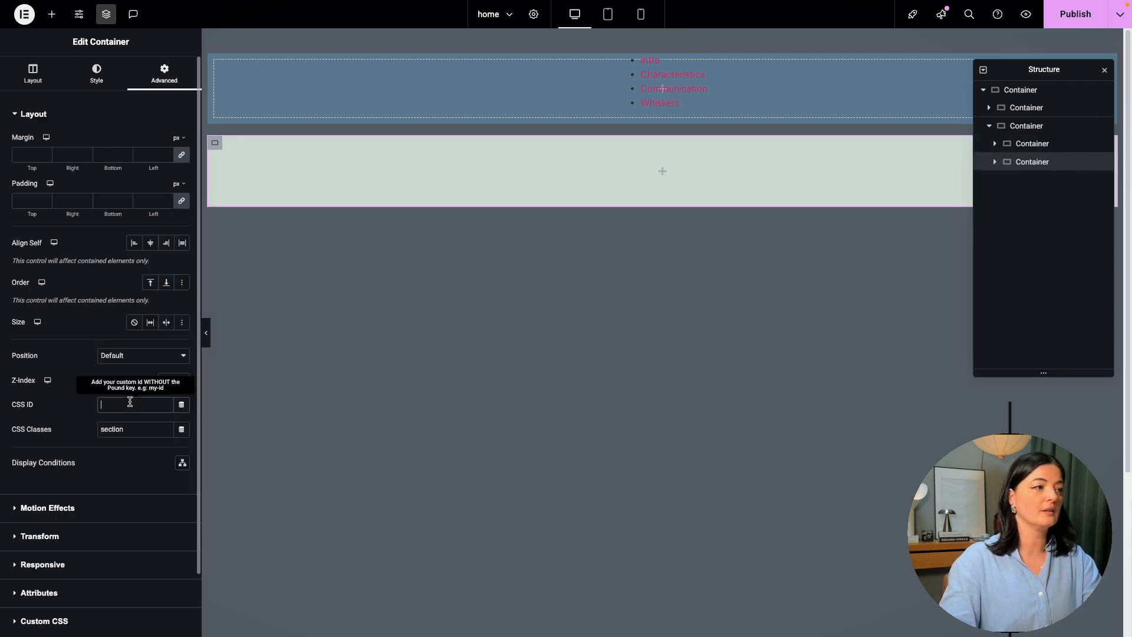
pyautogui.write('section2')
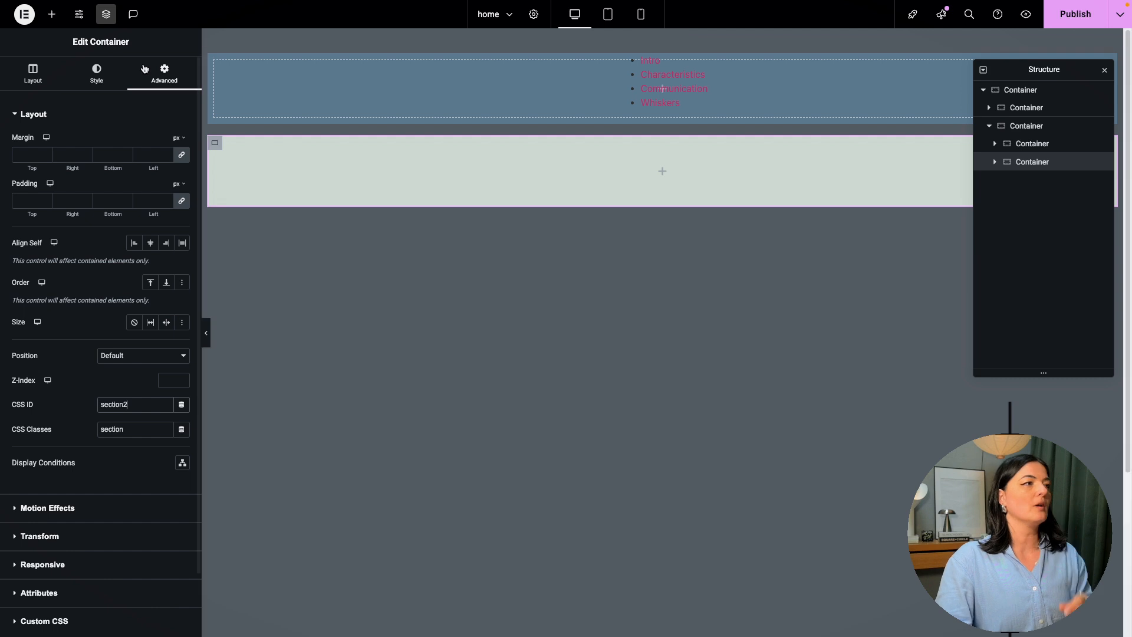
# Step: Add a heading to the section2 container, centre its text and set its Align Self to centre
pyautogui.click(52, 19)
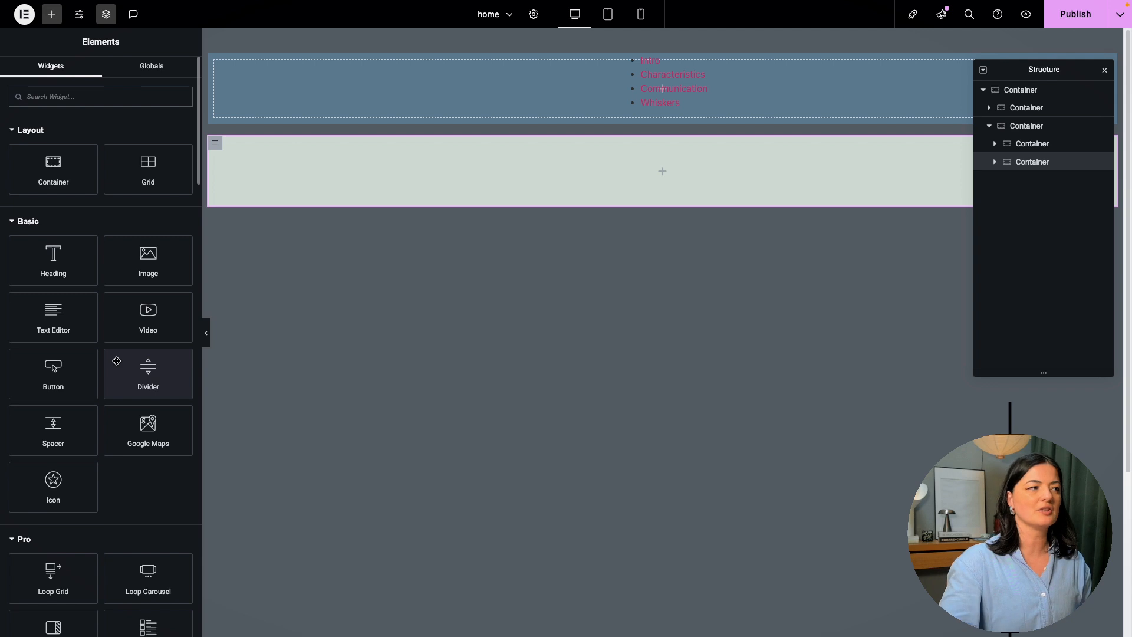
pyautogui.click(54, 254)
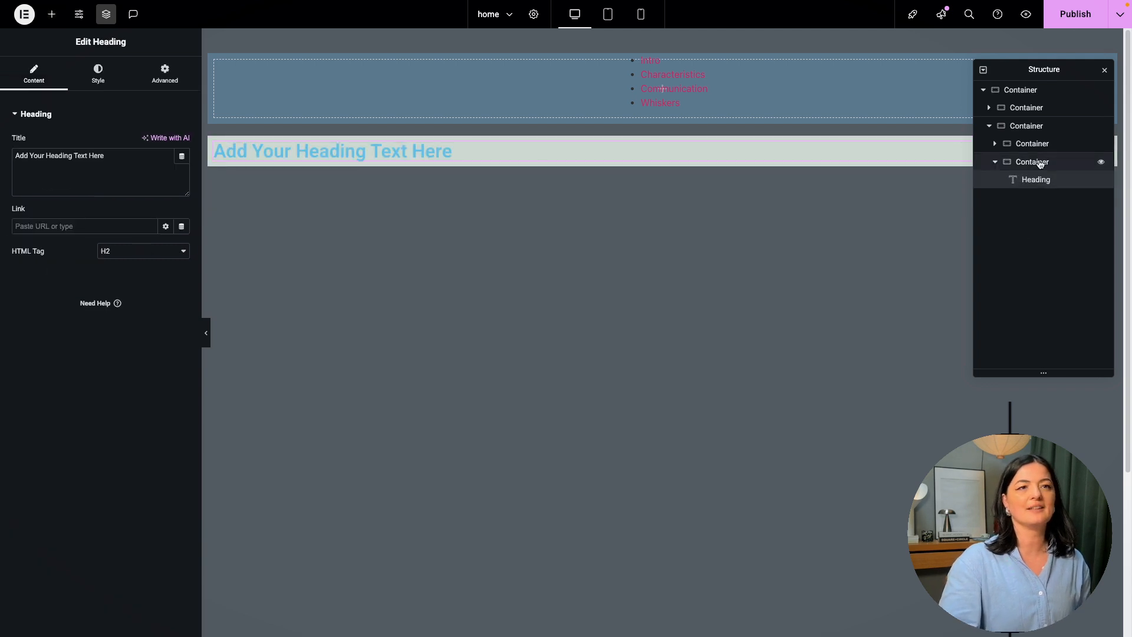
pyautogui.click(104, 81)
pyautogui.click(150, 147)
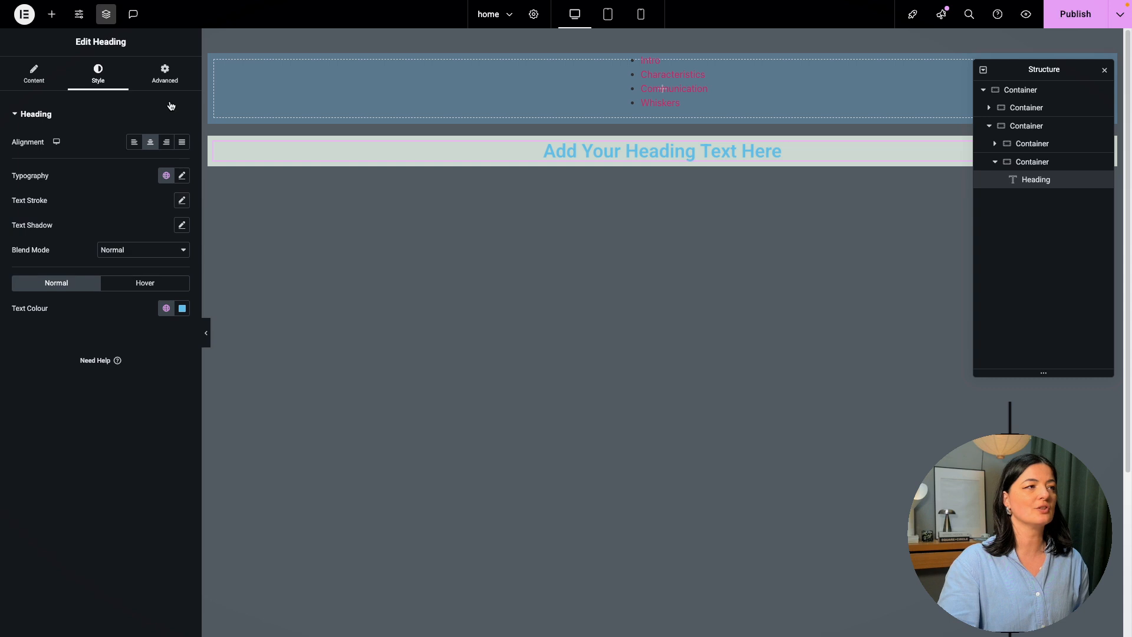
pyautogui.click(165, 75)
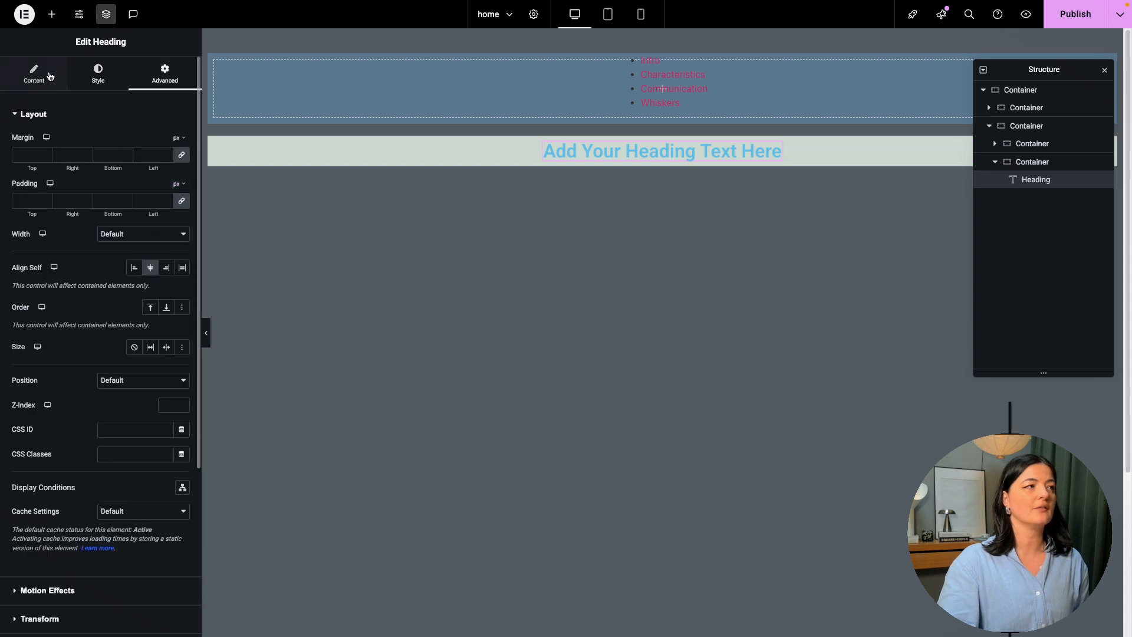
pyautogui.click(48, 76)
pyautogui.click(102, 80)
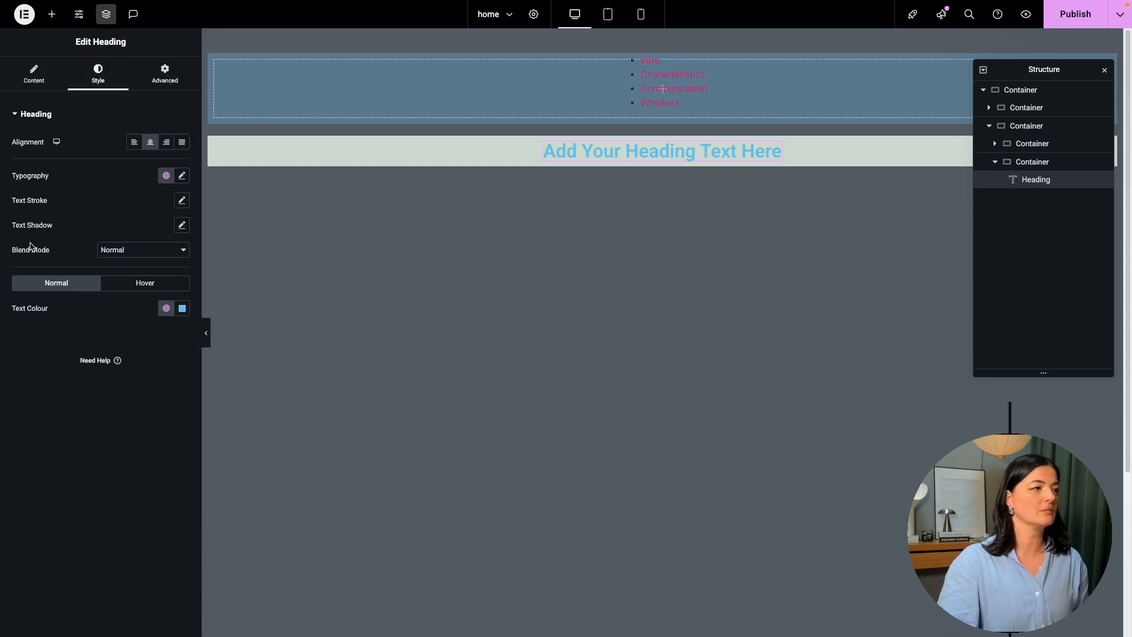
# Step: Set the new heading's title to Characteristics
pyautogui.click(36, 75)
pyautogui.tripleClick(110, 155)
pyautogui.write('INTRO')
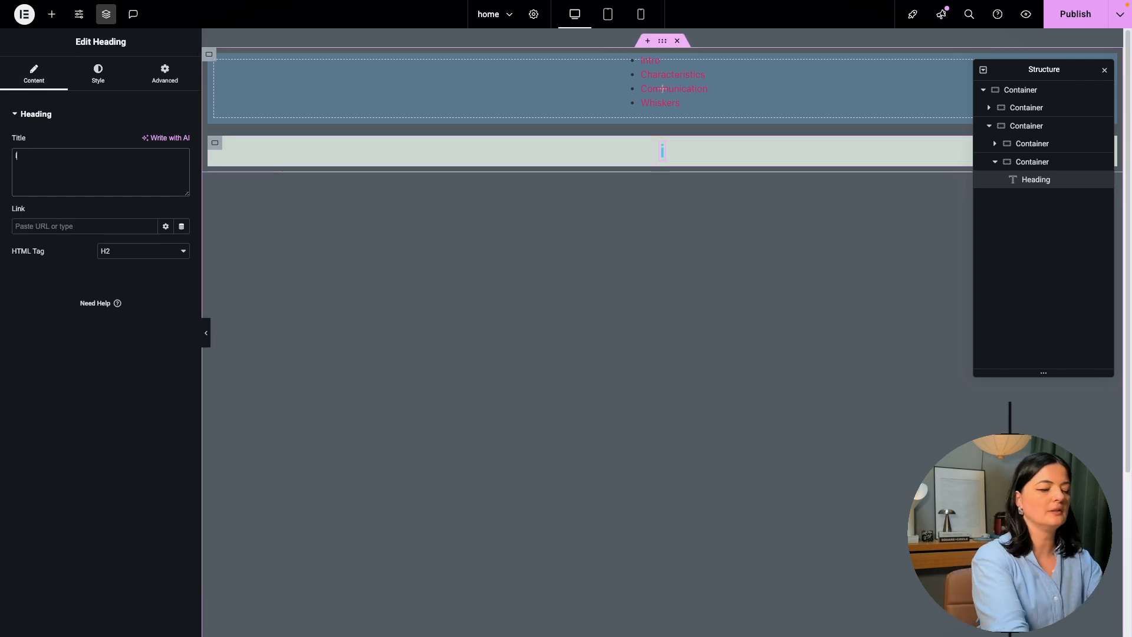
pyautogui.press('BackSpace')
pyautogui.press('BackSpace')
pyautogui.press('BackSpace')
pyautogui.press('BackSpace')
pyautogui.press('BackSpace')
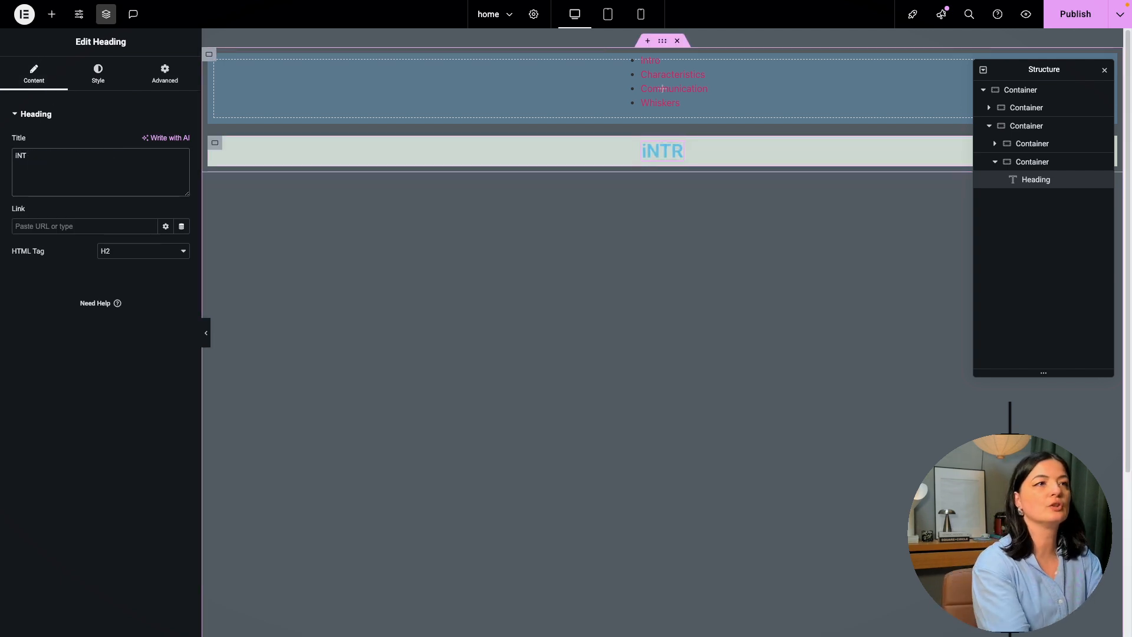
pyautogui.write('Characteristics')
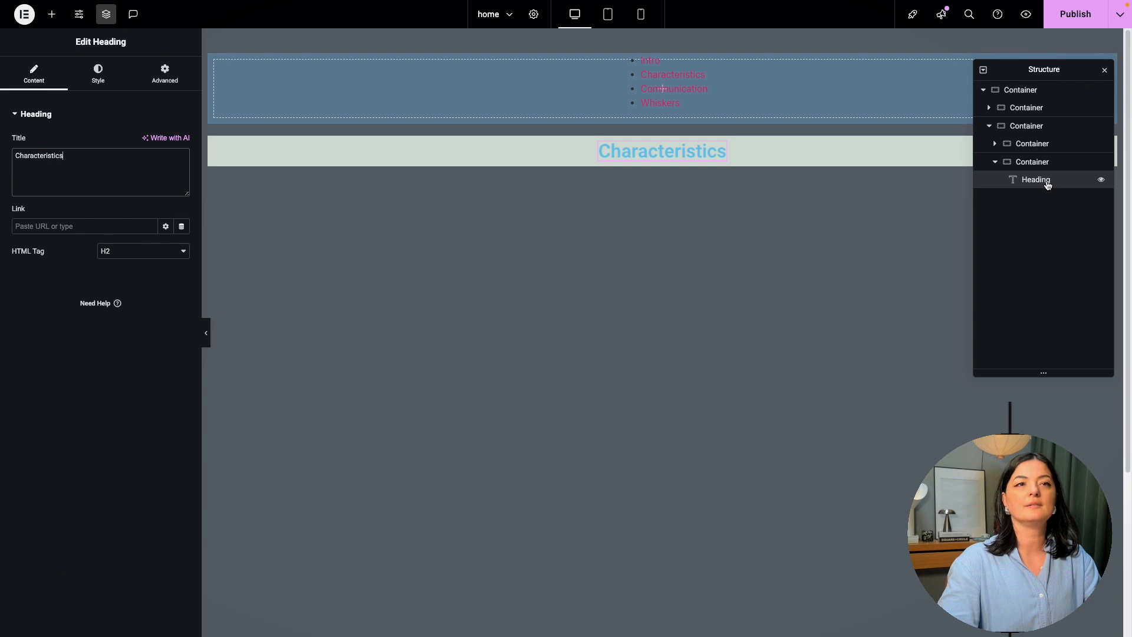
# Step: Duplicate the Characteristics heading and move the copy into the empty blue section1 container
pyautogui.rightClick(1046, 185)
pyautogui.click(1024, 217)
pyautogui.click(995, 144)
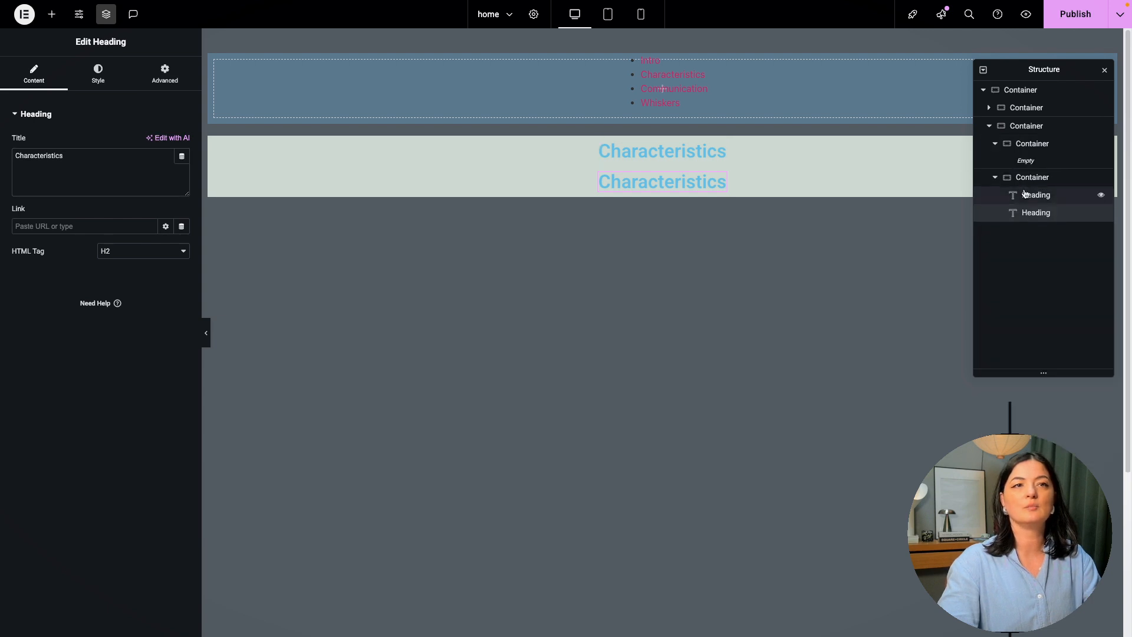
pyautogui.moveTo(1026, 214); pyautogui.dragTo(1028, 160)
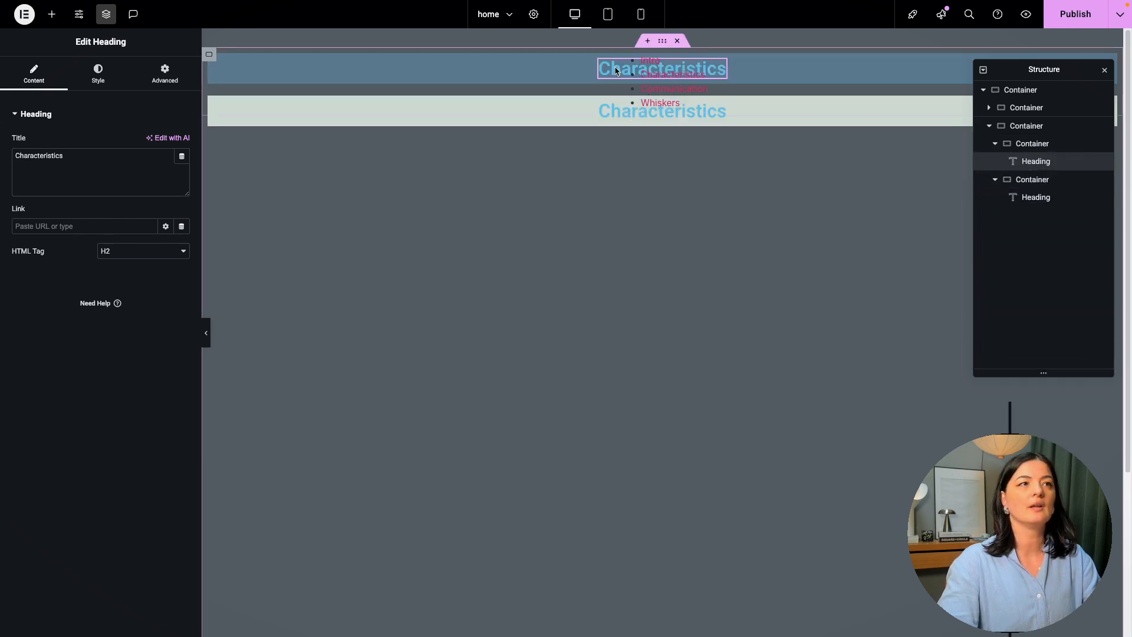
# Step: Change the title of the heading in the blue section1 container to Intro
pyautogui.click(124, 163)
pyautogui.hotkey('ctrl', 'a')
pyautogui.write('Iner')
pyautogui.press('BackSpace')
pyautogui.press('BackSpace')
pyautogui.write('tro')
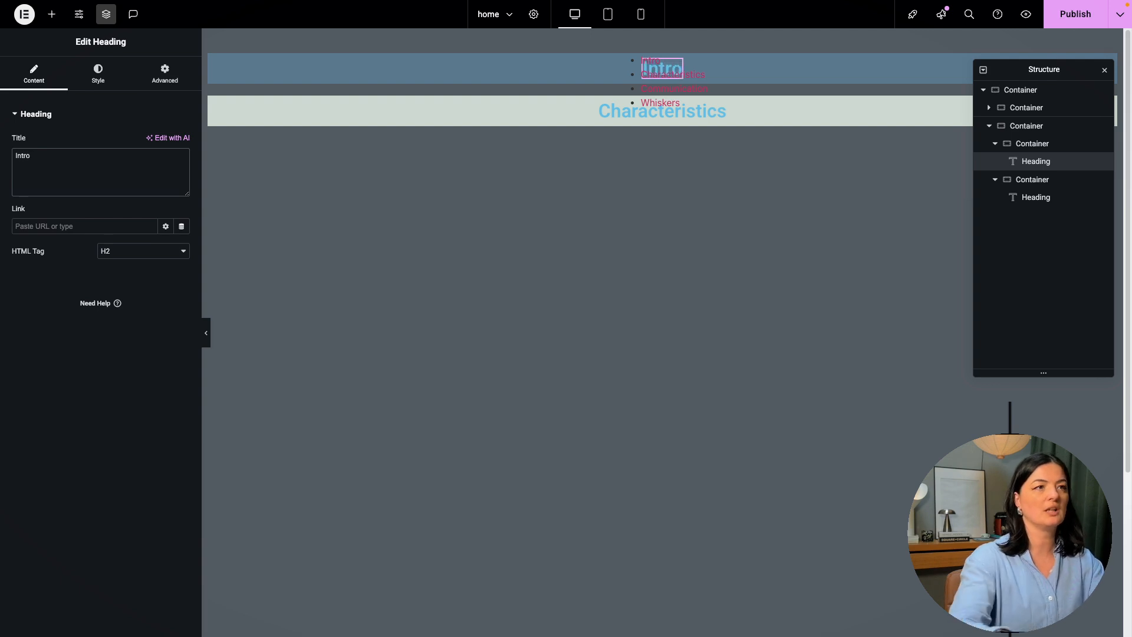
# Step: Set the Intro container's minimum height to 100 vh
pyautogui.click(1032, 143)
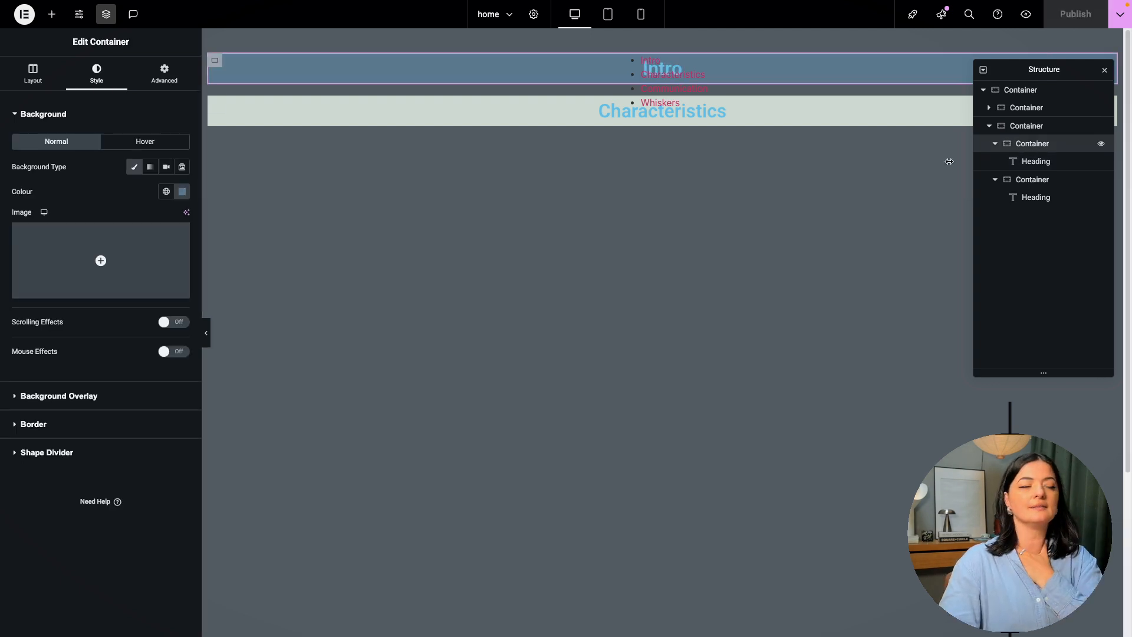
pyautogui.click(35, 73)
pyautogui.click(176, 234)
pyautogui.click(176, 286)
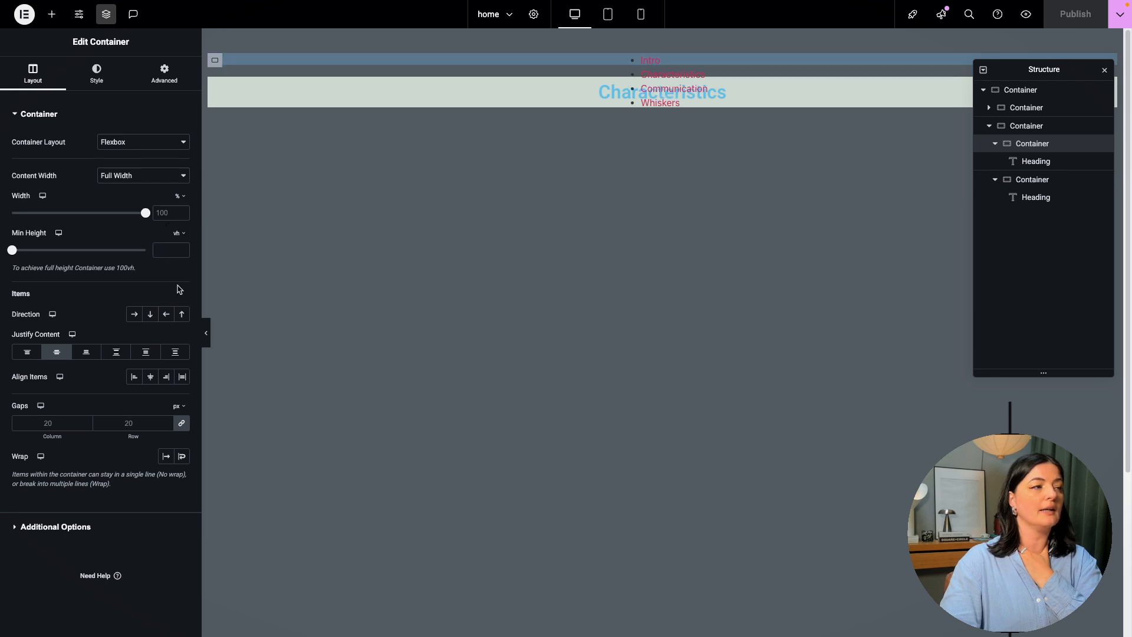
pyautogui.write('100')
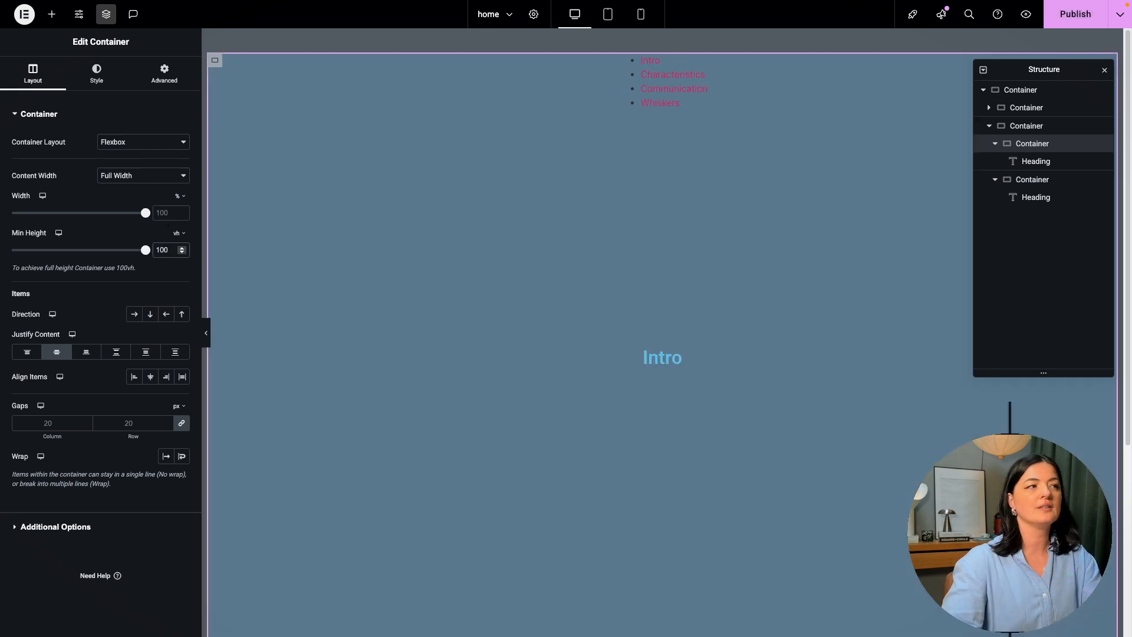
# Step: Set the Characteristics container's minimum height to 100 vh
pyautogui.click(1035, 187)
pyautogui.click(33, 73)
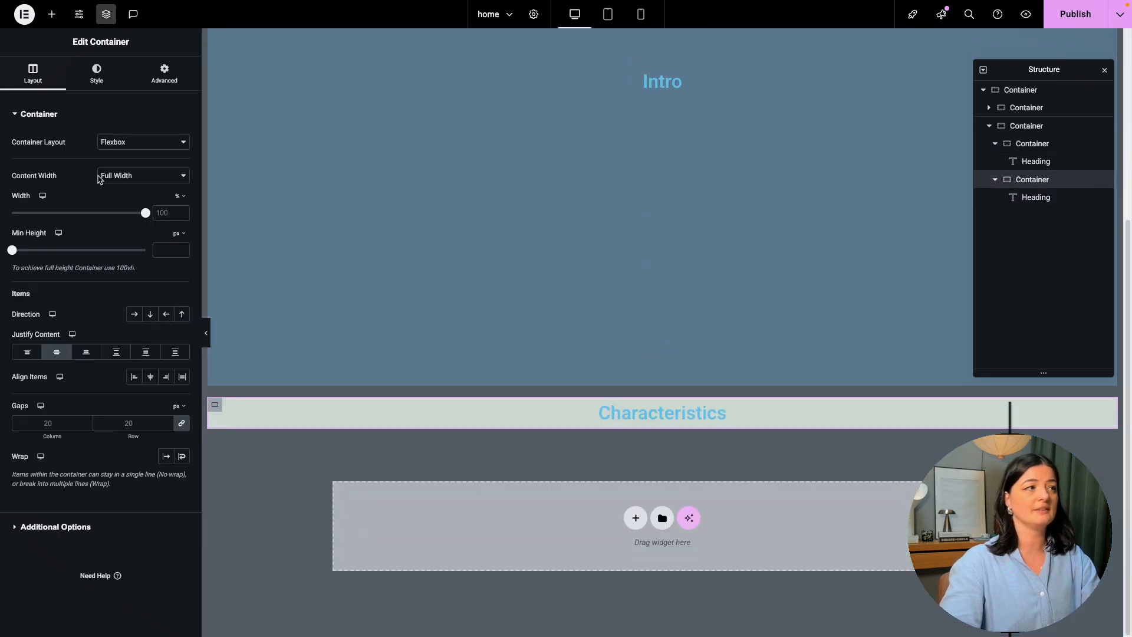
pyautogui.click(179, 233)
pyautogui.click(181, 291)
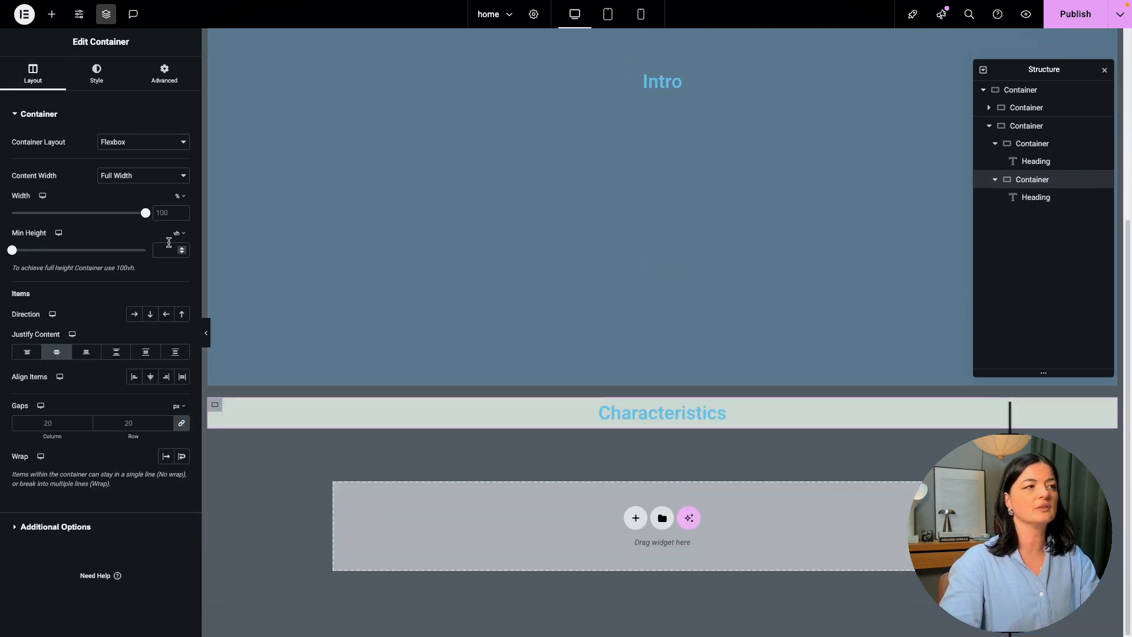
pyautogui.click(169, 245)
pyautogui.write('100')
# Step: Duplicate the Characteristics container and set the copy's background colour to #A99F96
pyautogui.click(1046, 179)
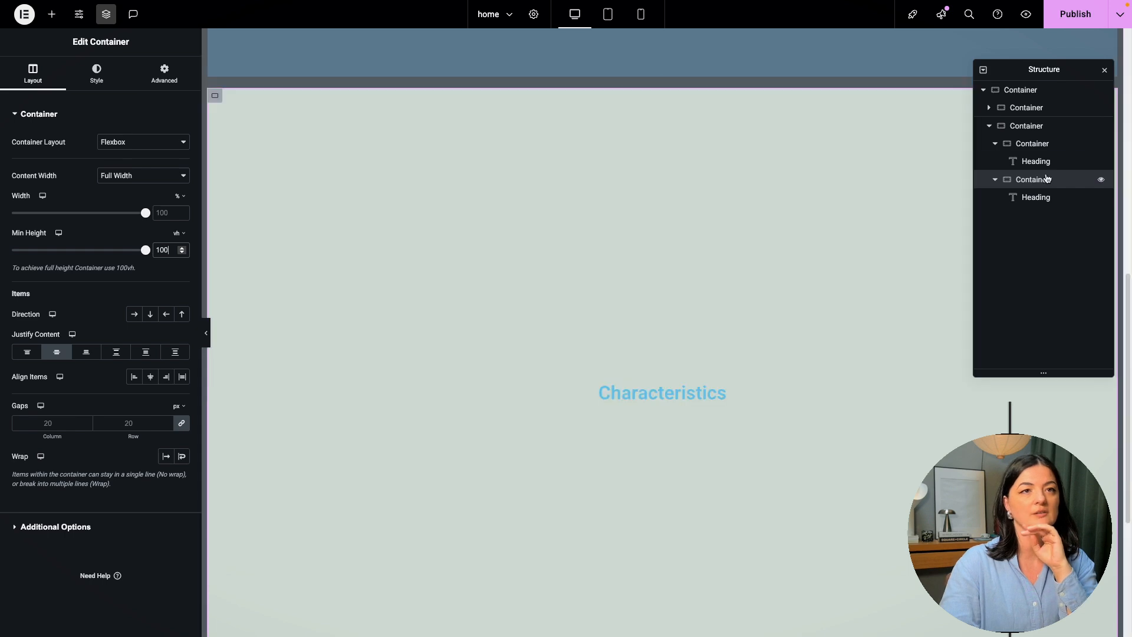
pyautogui.rightClick(1041, 182)
pyautogui.click(1015, 214)
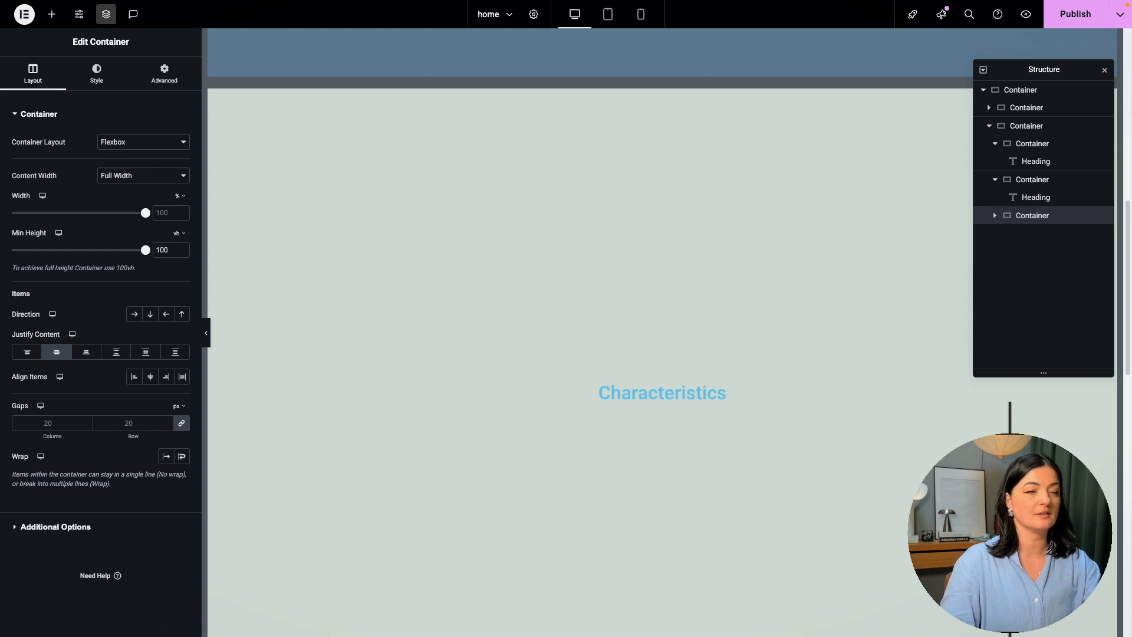
pyautogui.click(97, 73)
pyautogui.click(182, 192)
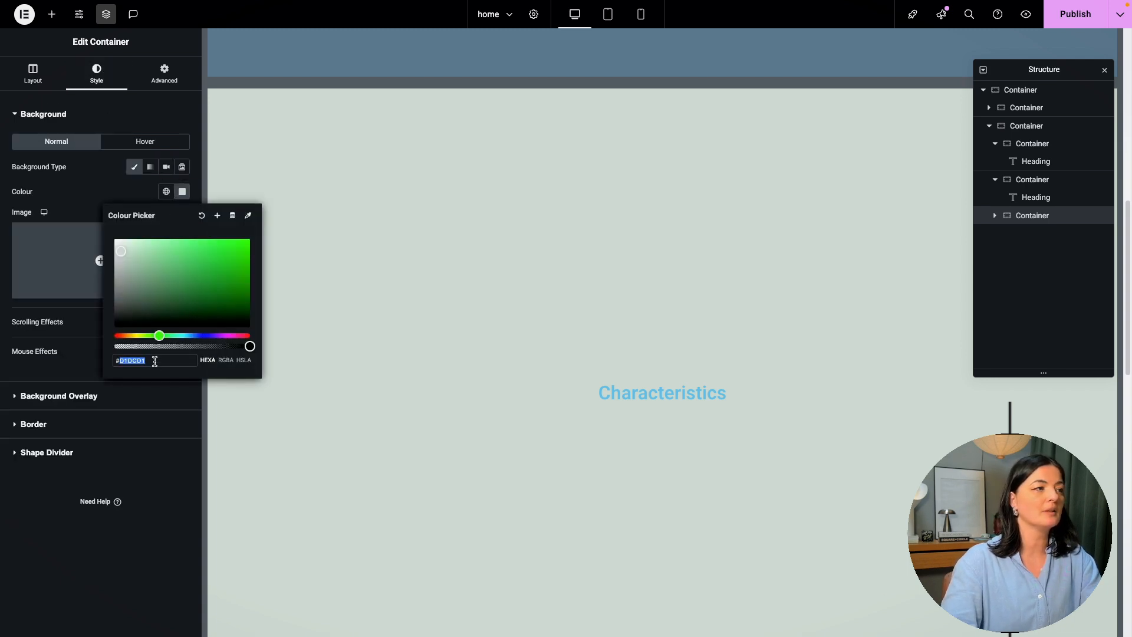
pyautogui.write('#A99F96')
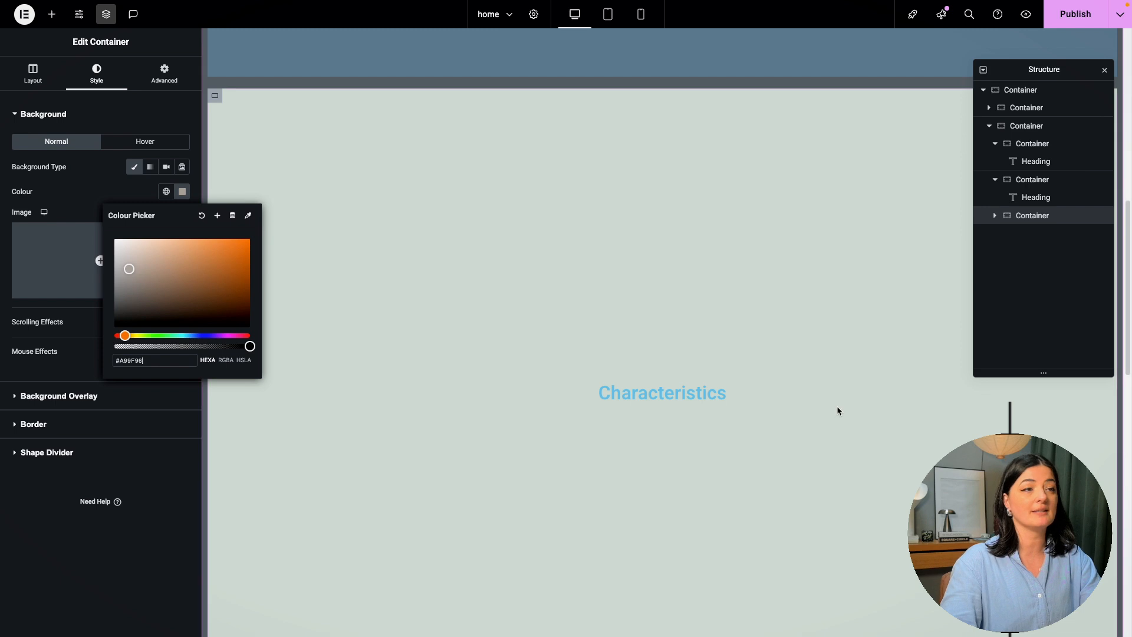
# Step: Retitle the heading in the beige container Communication and give that heading the CSS ID section3 and CSS class section
pyautogui.scroll(5, 682, 233)
pyautogui.scroll(-20, 750, 260)
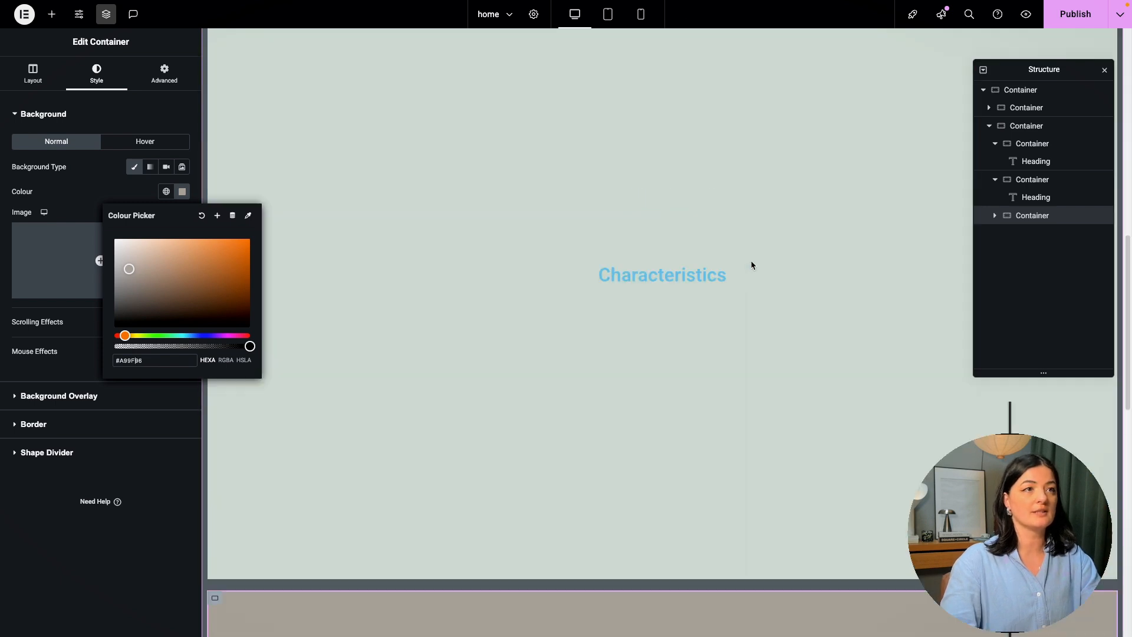
pyautogui.click(661, 241)
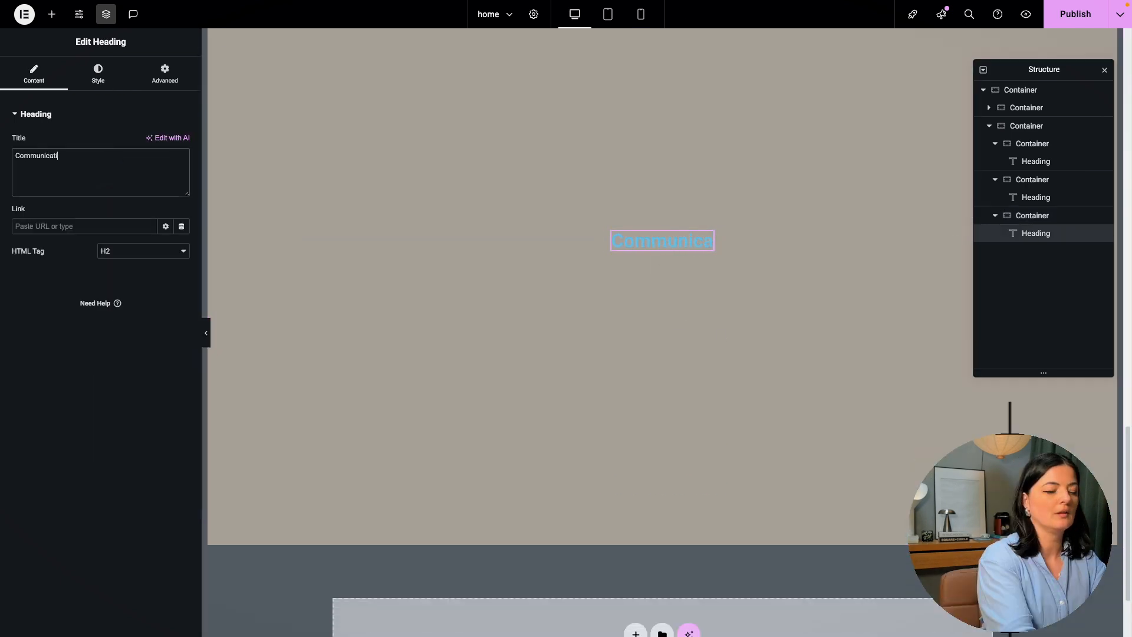
pyautogui.write('ion')
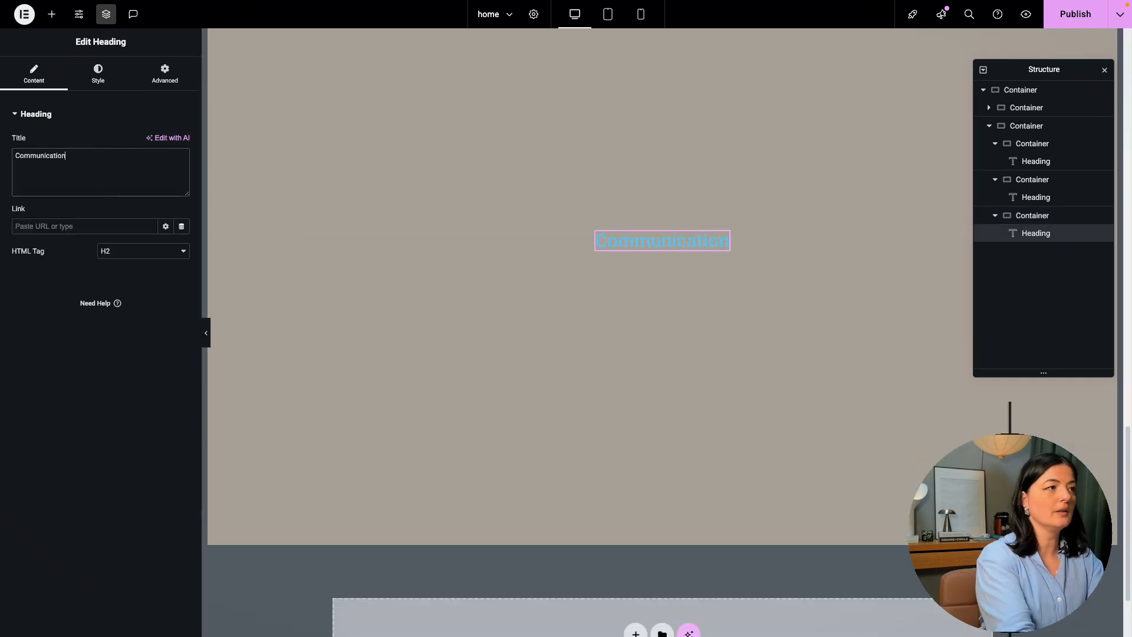
pyautogui.click(165, 75)
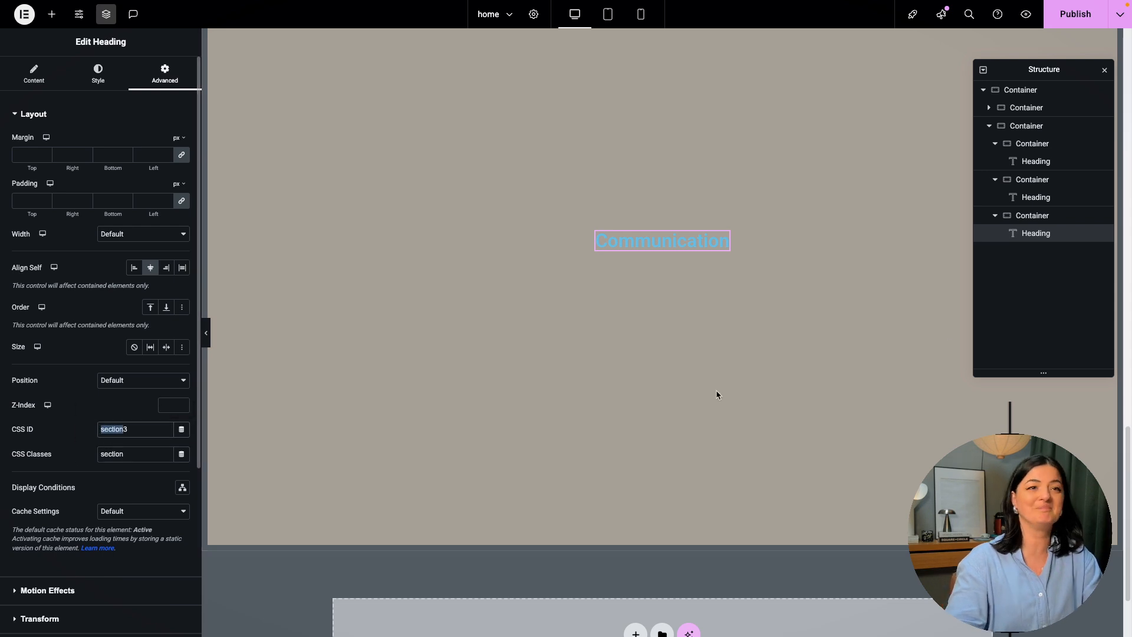
# Step: Duplicate the Communication container and change the copied heading's title to Whiskers
pyautogui.rightClick(1033, 221)
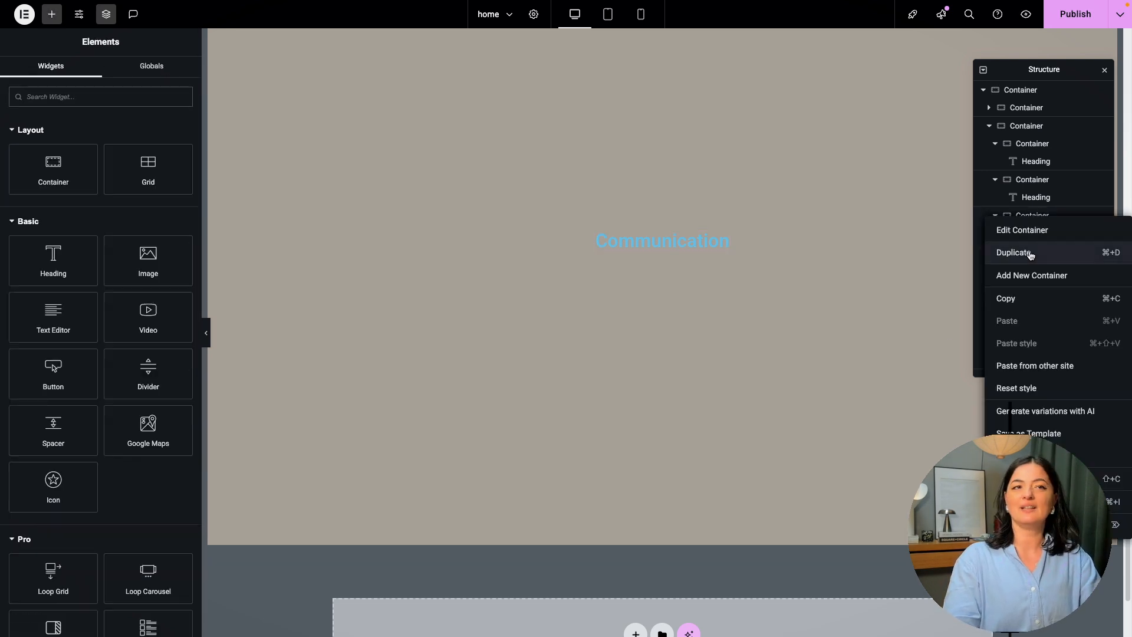
pyautogui.click(1028, 250)
pyautogui.scroll(17, 769, 371)
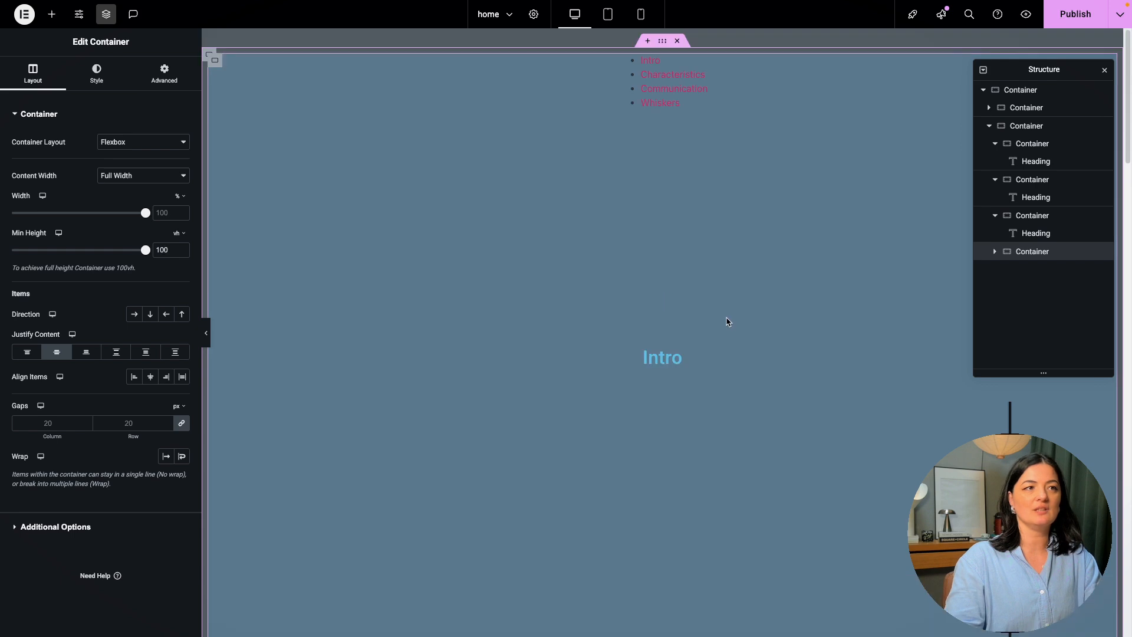
pyautogui.scroll(-4, 749, 310)
pyautogui.scroll(-15, 746, 312)
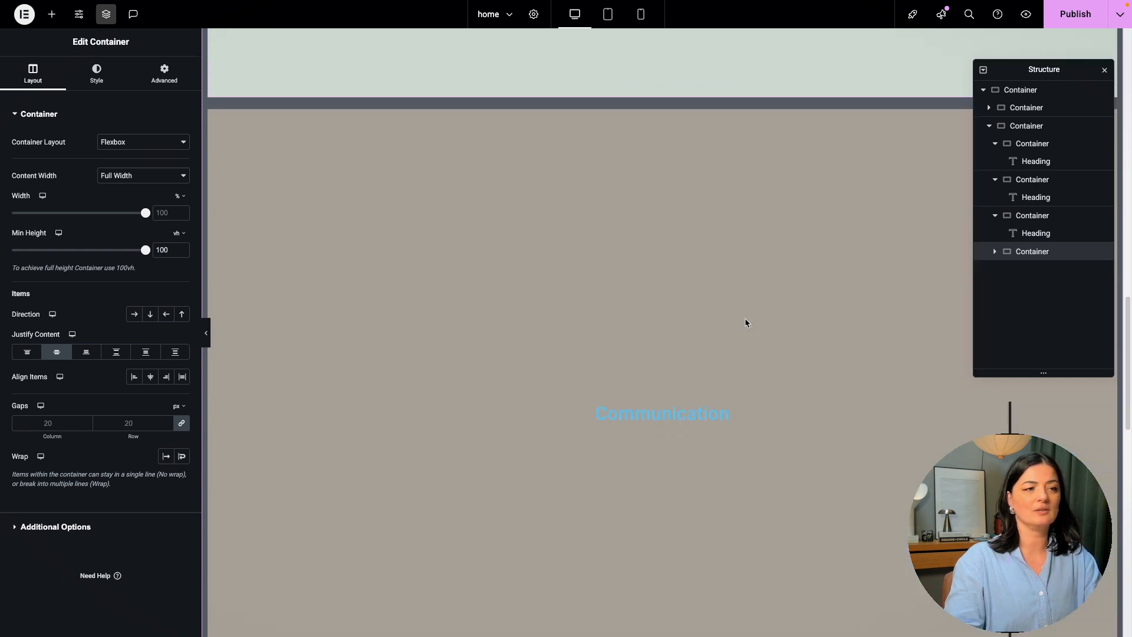
pyautogui.click(676, 257)
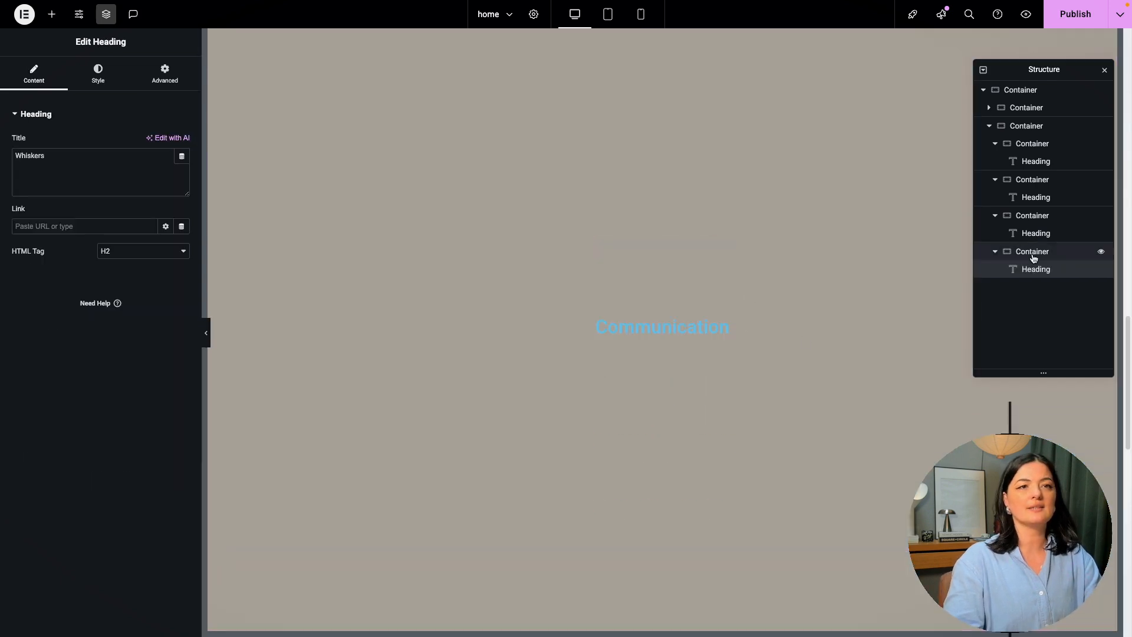
# Step: Give the Whiskers container the CSS ID section4 and publish the page
pyautogui.click(994, 258)
pyautogui.click(164, 73)
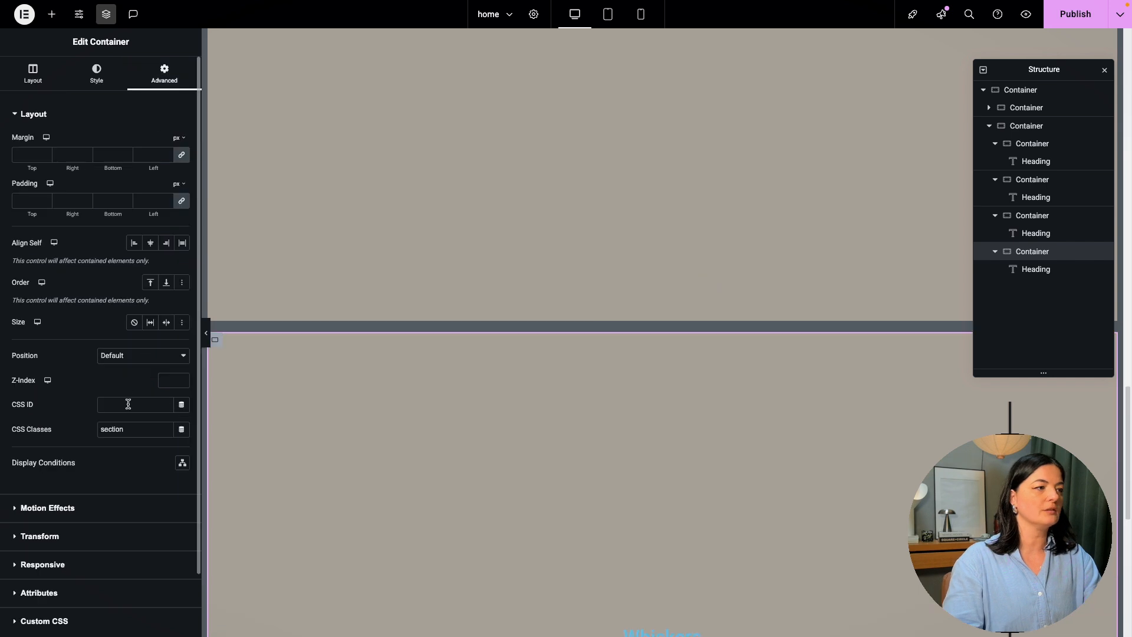
pyautogui.click(141, 405)
pyautogui.write('section4')
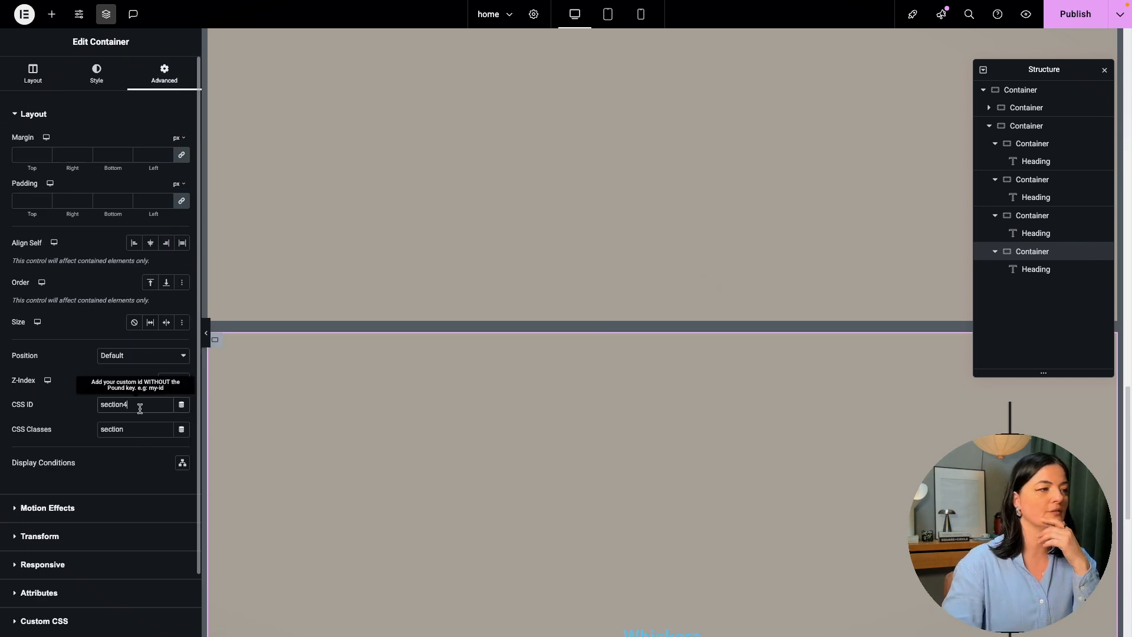
pyautogui.click(1050, 18)
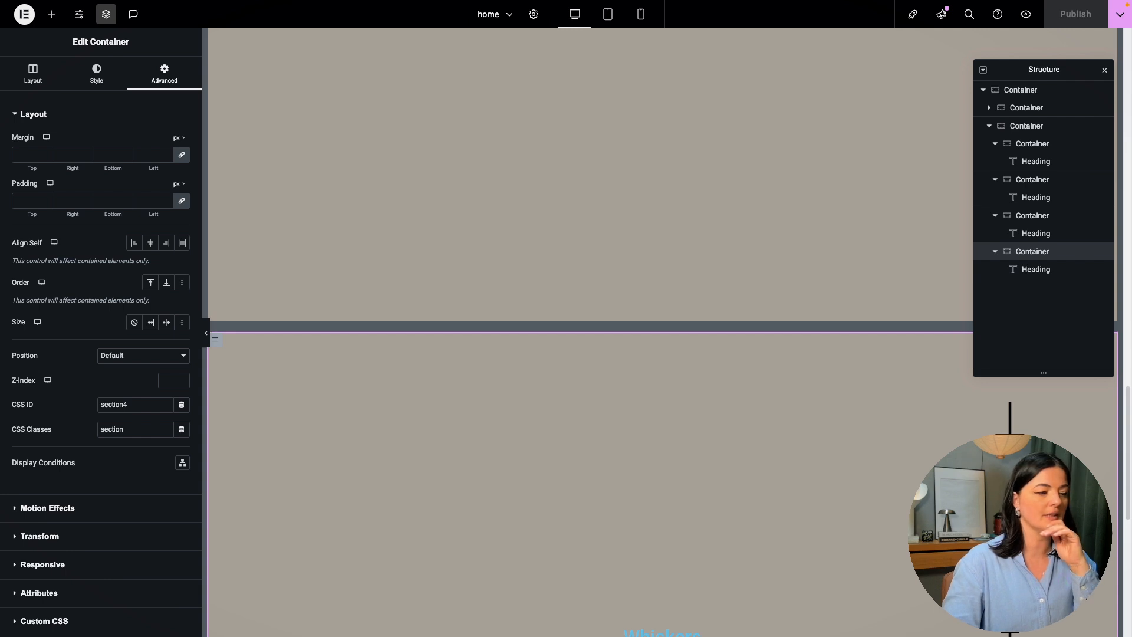
# Step: Set the Whiskers container's background to the copied dark purple colour
pyautogui.click(96, 74)
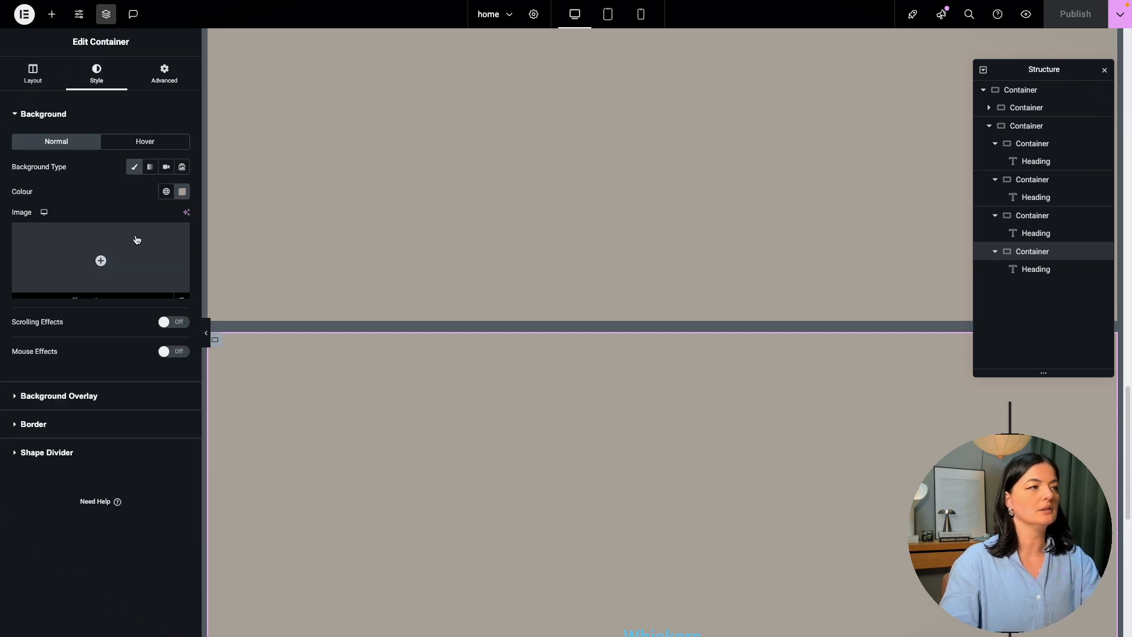
pyautogui.click(182, 191)
pyautogui.hotkey('ctrl', 'v')
pyautogui.click(945, 421)
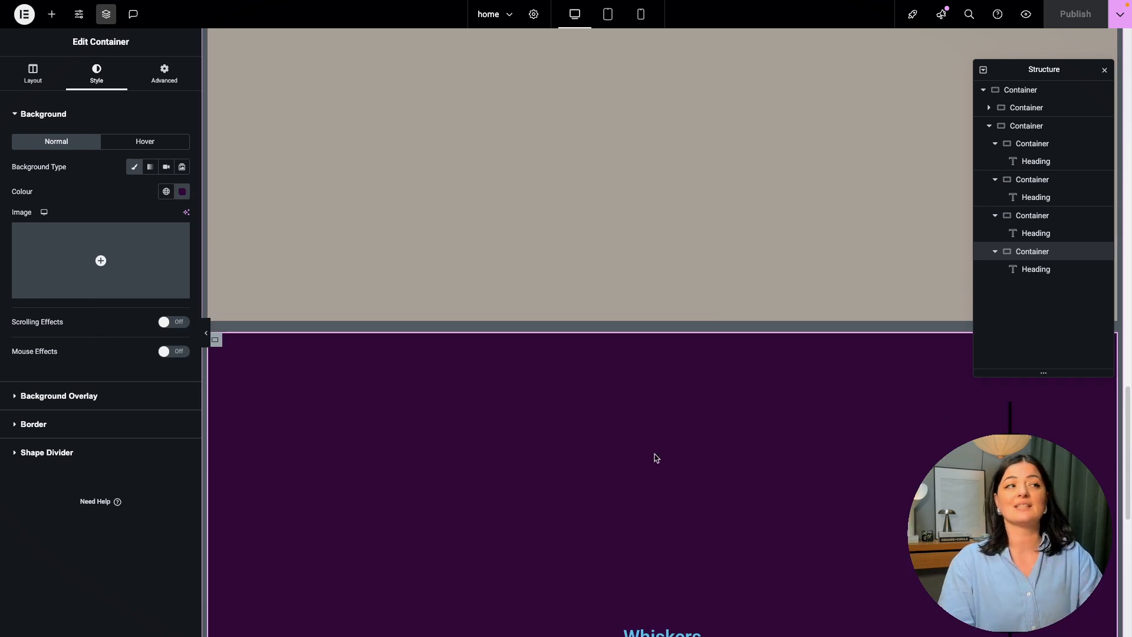
# Step: Paste the prepared sidebar, progress-bar and section styles into the outermost container's custom CSS and publish the page
pyautogui.scroll(10, 652, 458)
pyautogui.scroll(5, 651, 457)
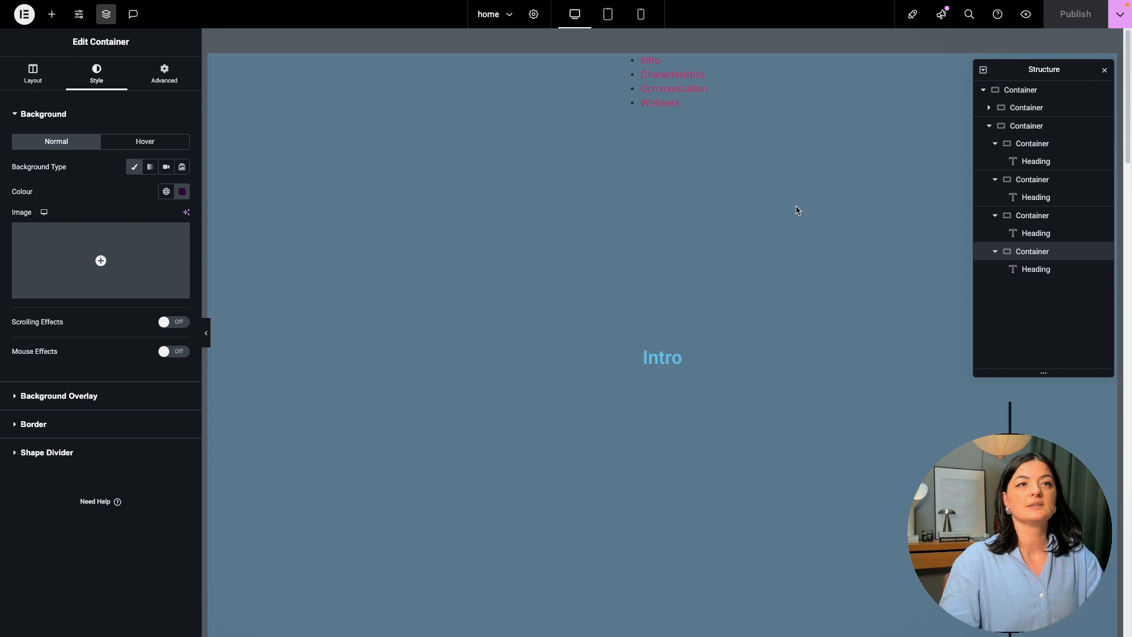
pyautogui.click(1028, 93)
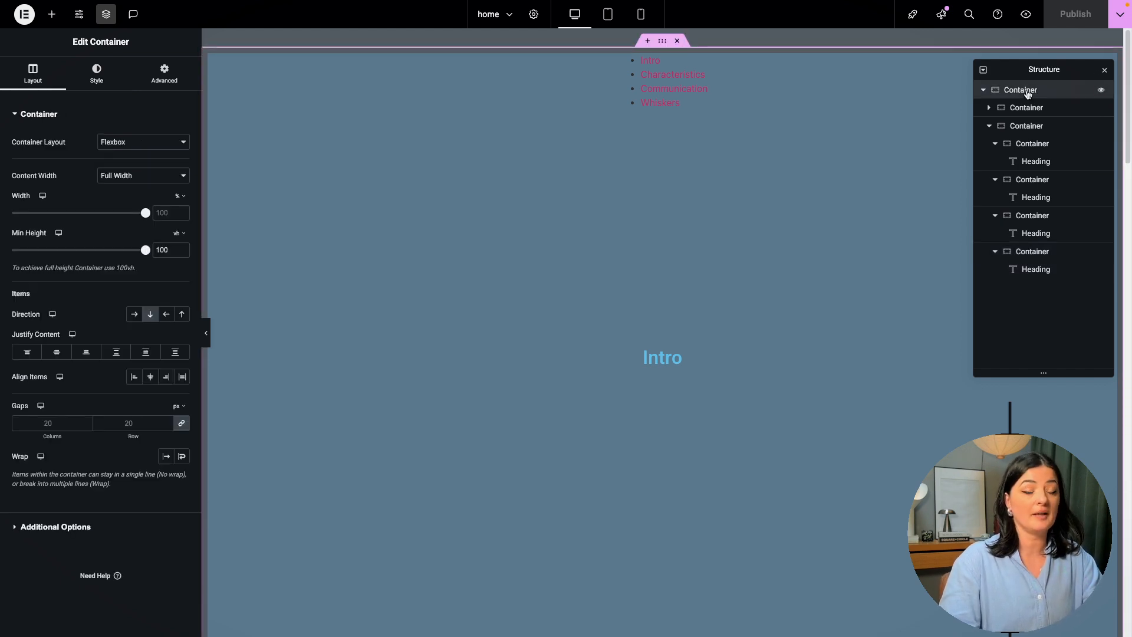
pyautogui.click(178, 86)
pyautogui.scroll(-2, 63, 545)
pyautogui.click(44, 551)
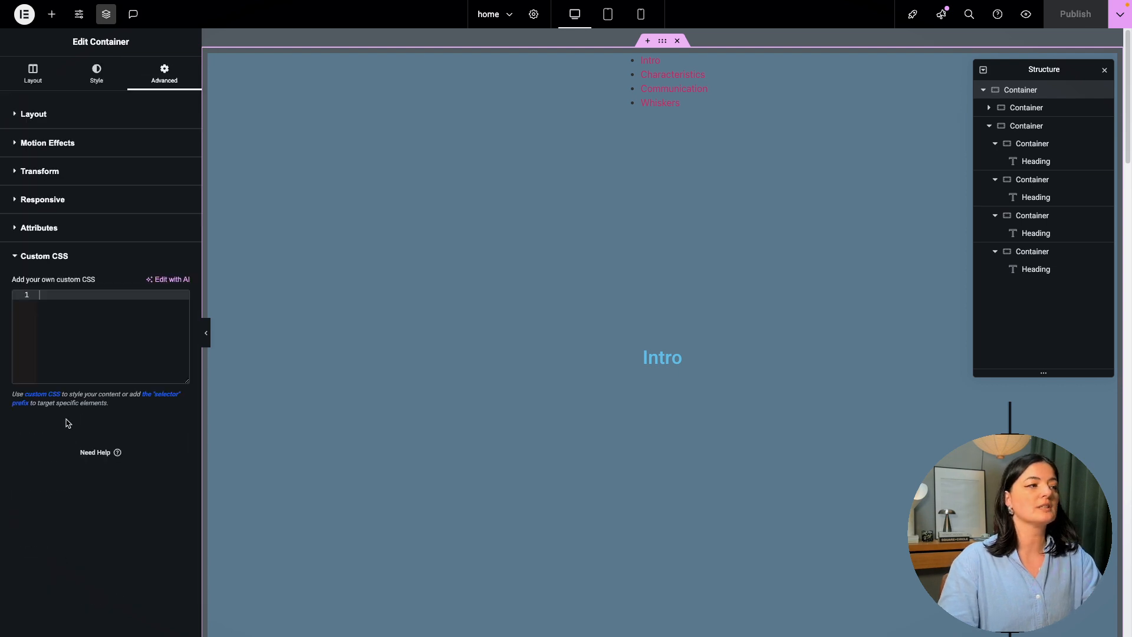
pyautogui.hotkey('ctrl', 'v')
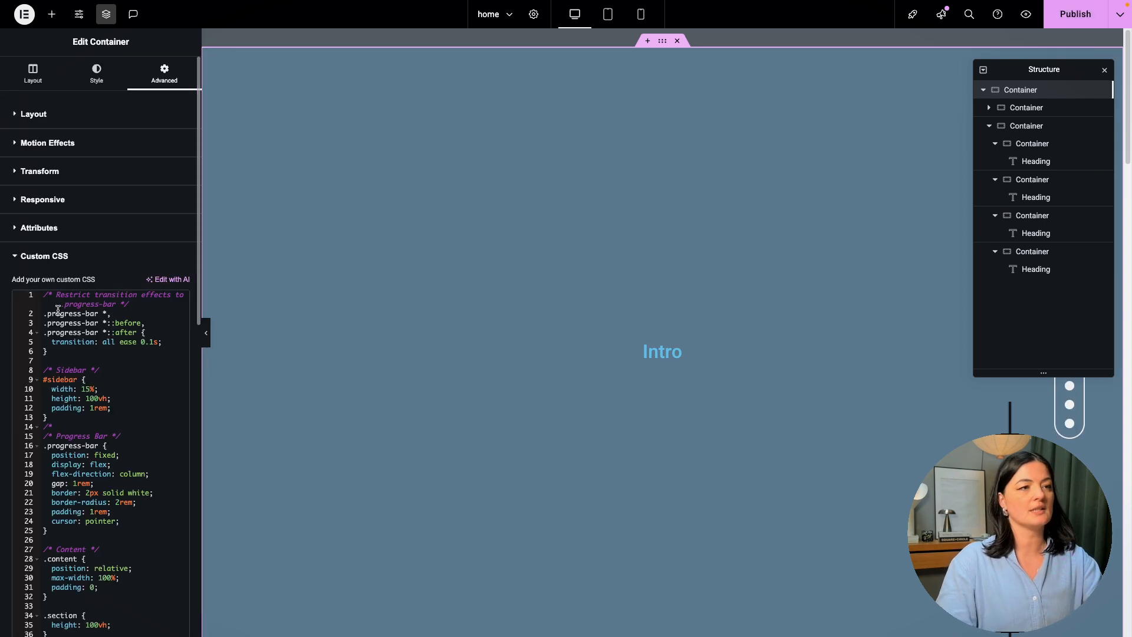
pyautogui.moveTo(999, 70); pyautogui.dragTo(728, 131)
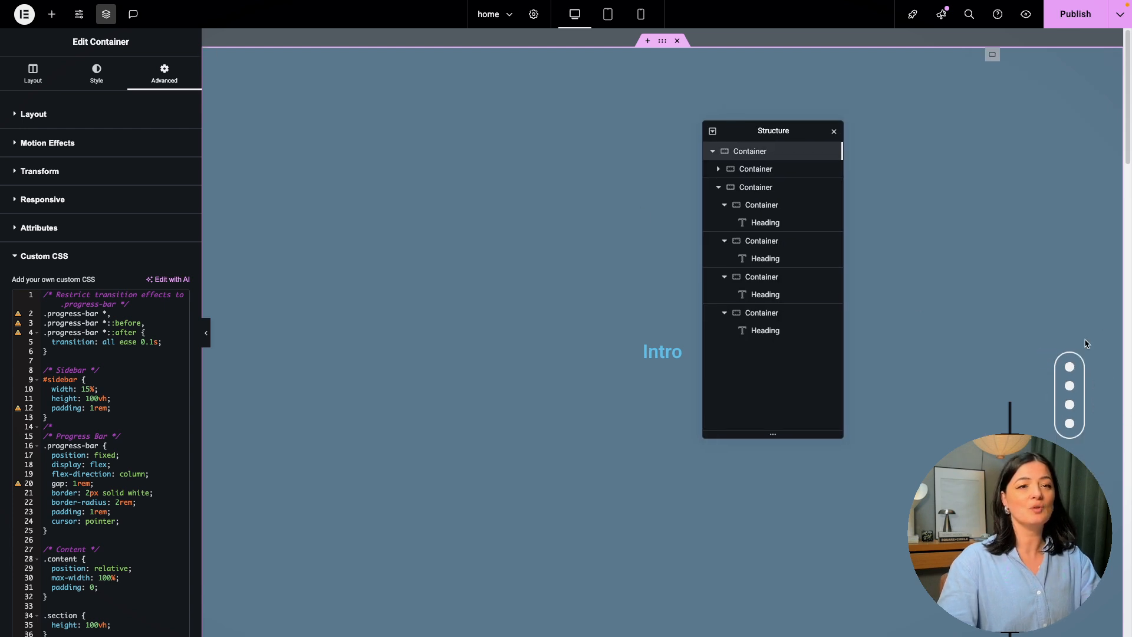
pyautogui.moveTo(1083, 401)
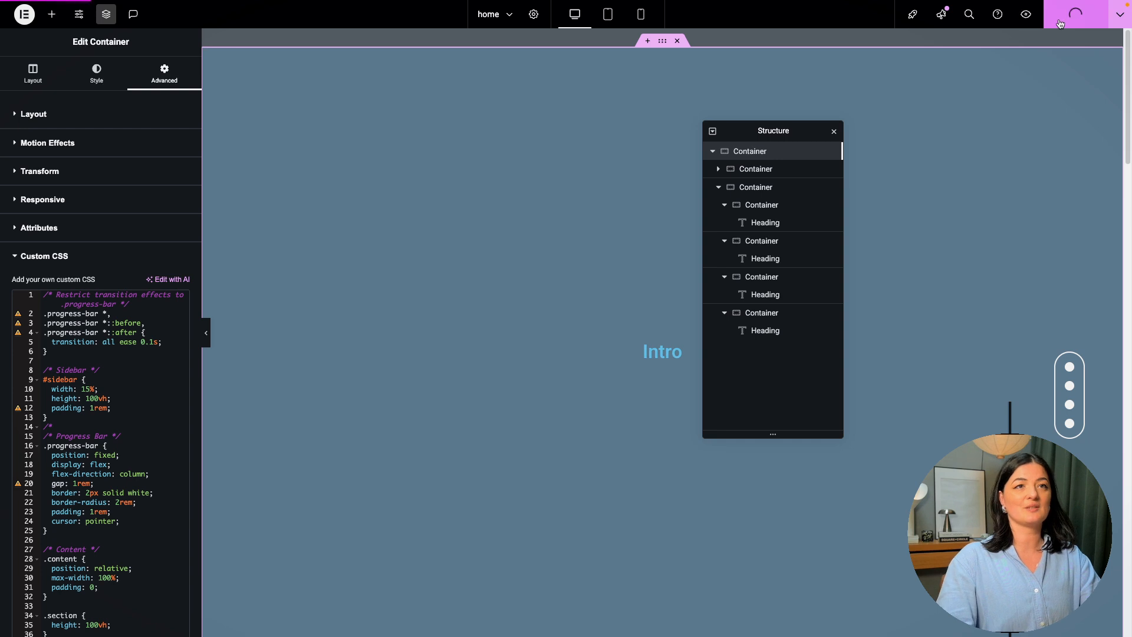
# Step: Preview the page and check how the progress bar behaves across the four sections, including its expanded labels
pyautogui.click(1025, 14)
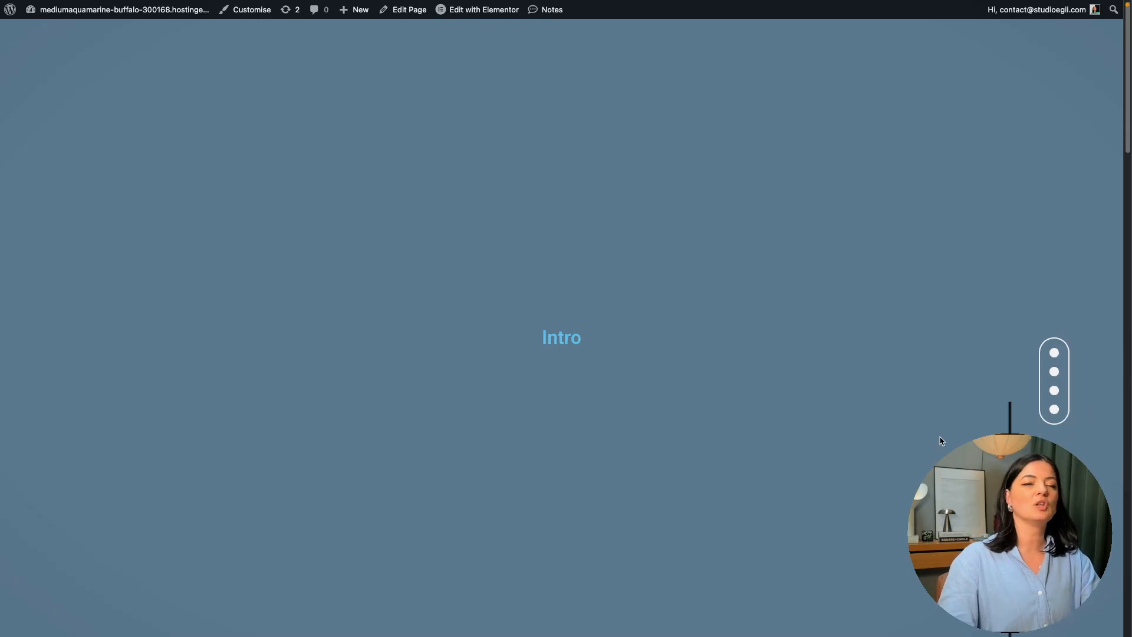
pyautogui.scroll(-3, 941, 441)
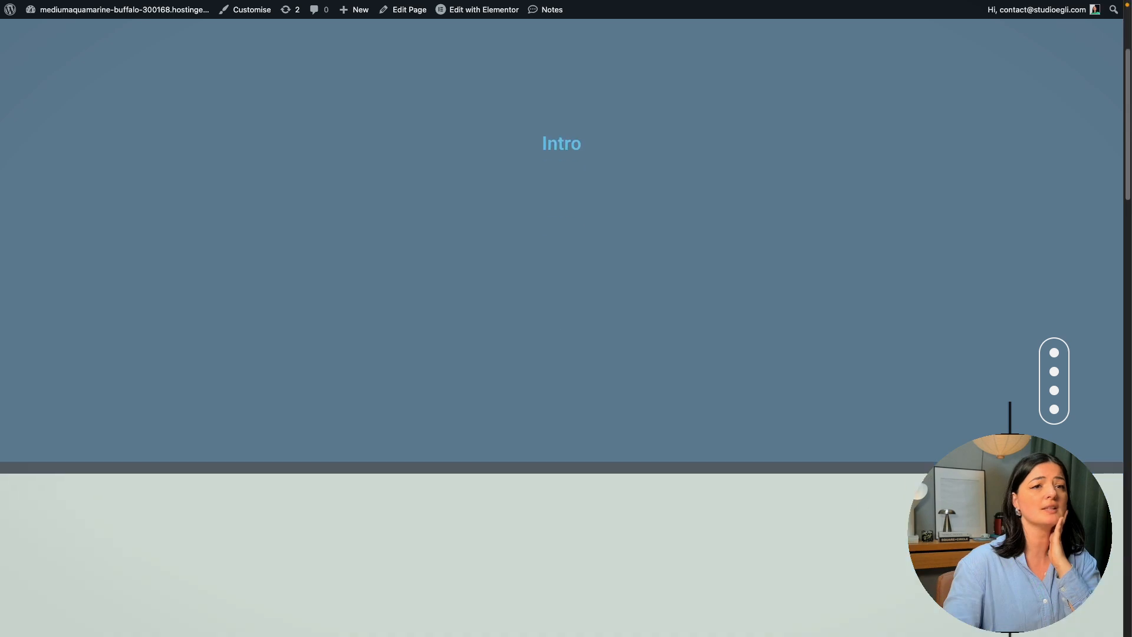
pyautogui.scroll(-10, 836, 500)
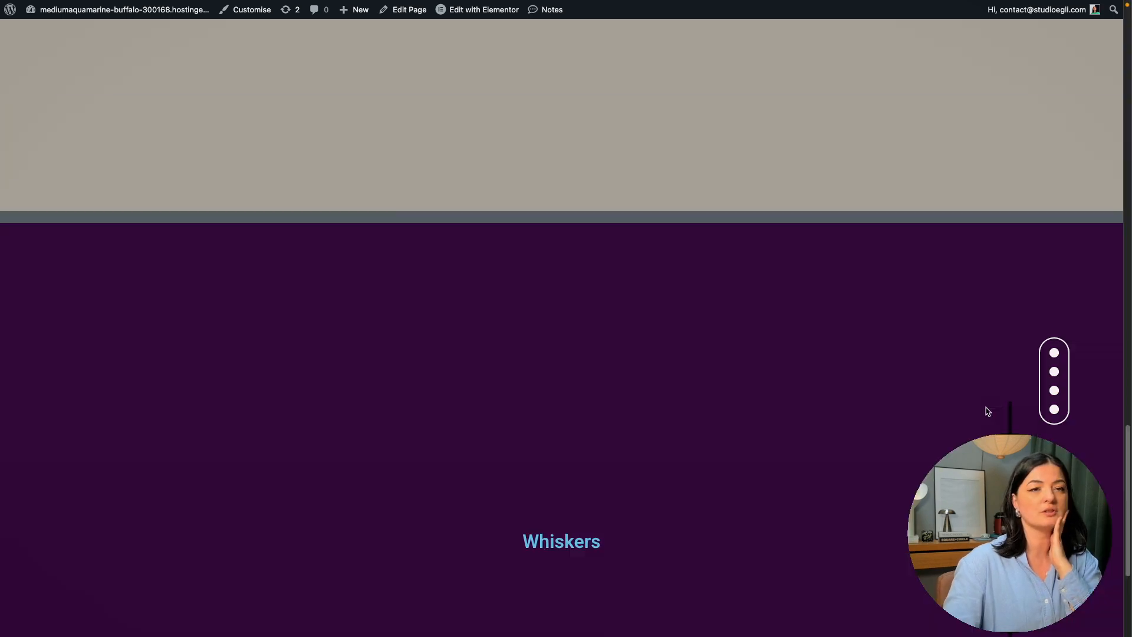
pyautogui.moveTo(1041, 362)
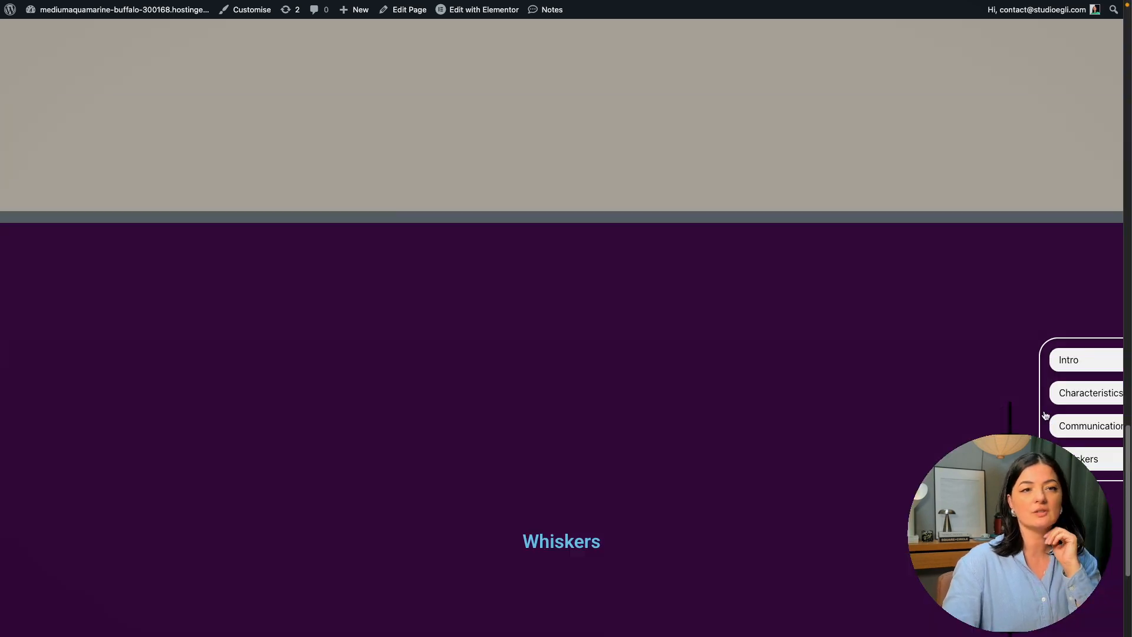
pyautogui.scroll(-4, 561, 327)
pyautogui.scroll(10, 561, 318)
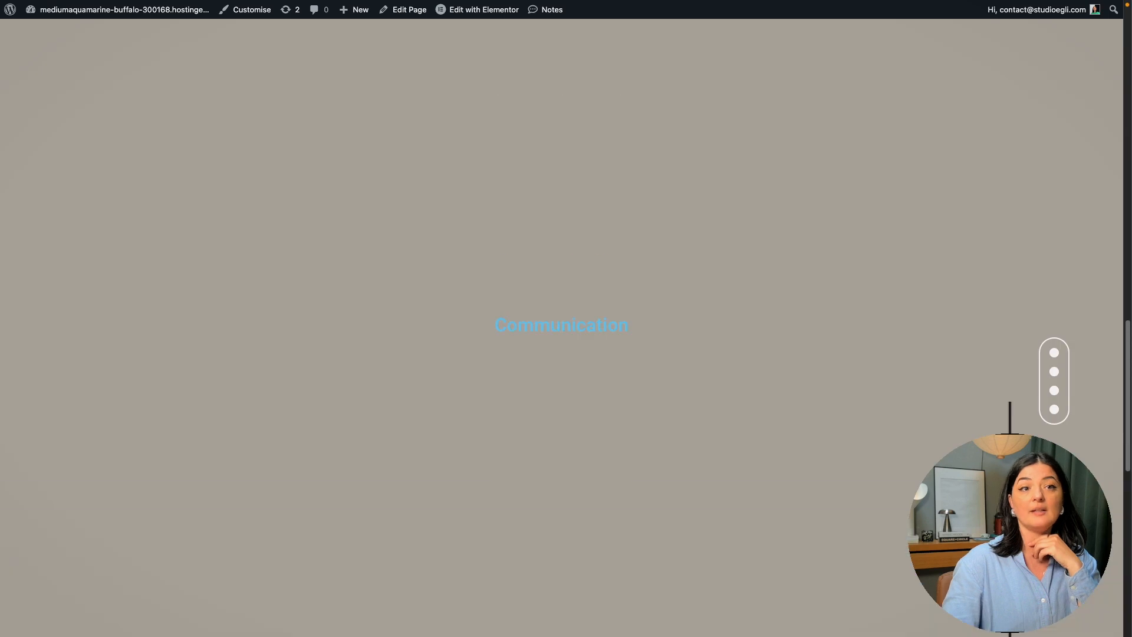
pyautogui.scroll(10, 561, 318)
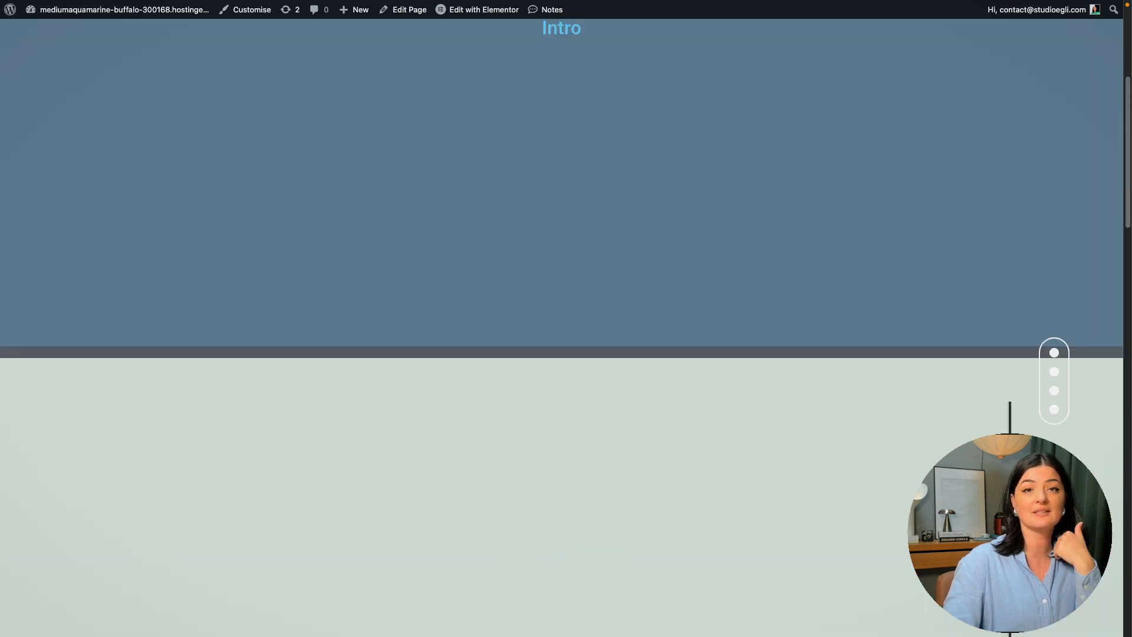
pyautogui.scroll(-5, 561, 318)
pyautogui.scroll(-5, 561, 319)
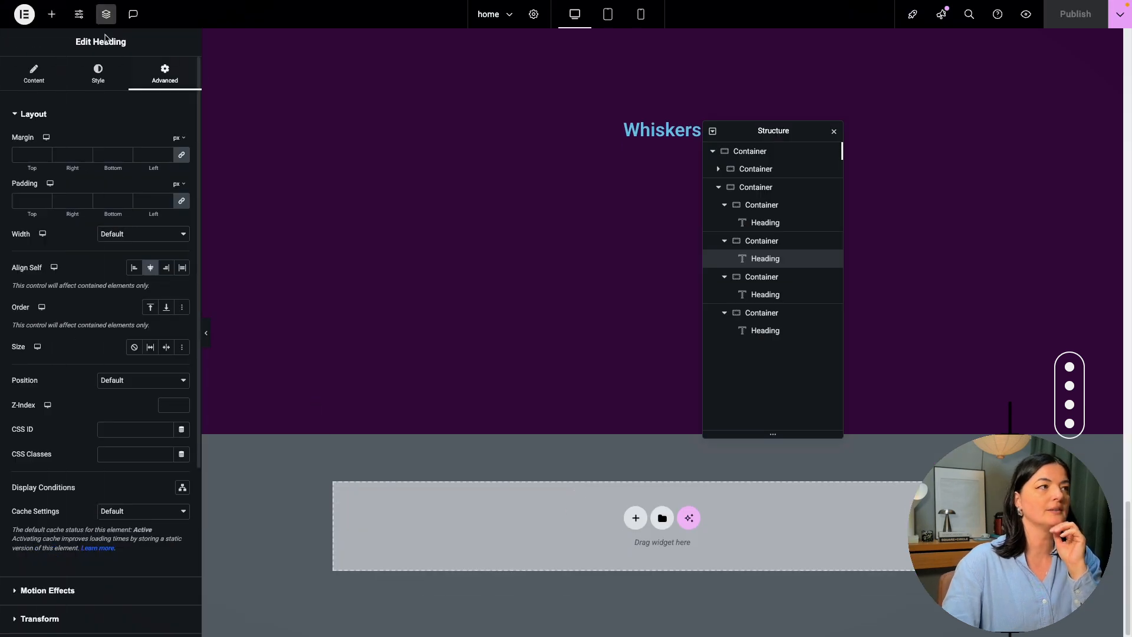
# Step: Add an HTML widget in a new container below the Whiskers section
pyautogui.click(51, 14)
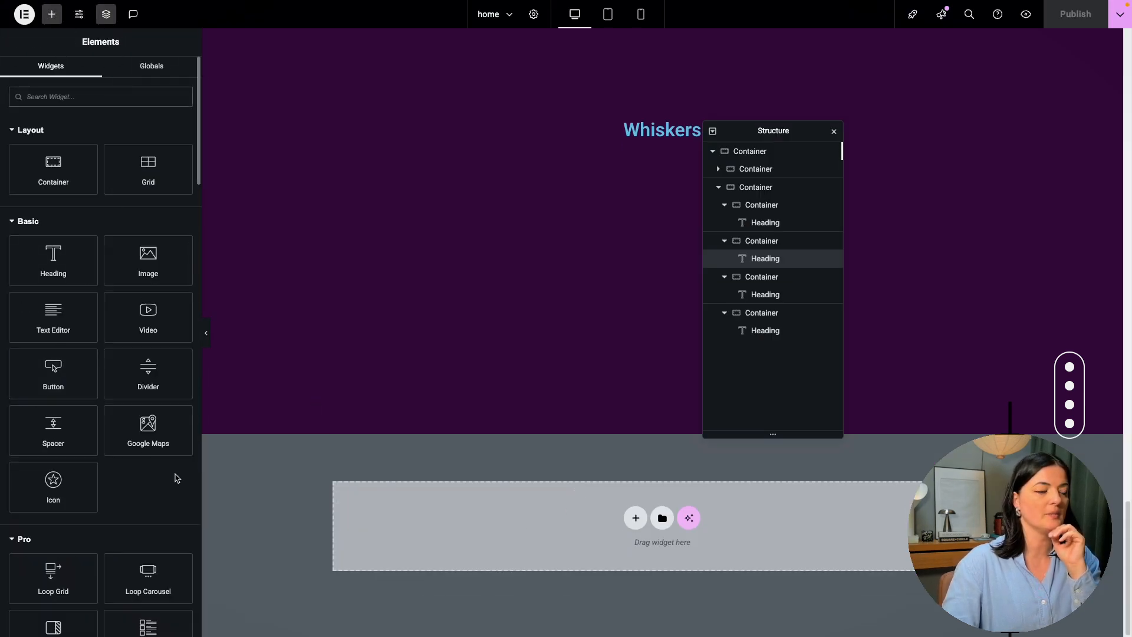
pyautogui.write('html')
pyautogui.moveTo(53, 160); pyautogui.dragTo(565, 509)
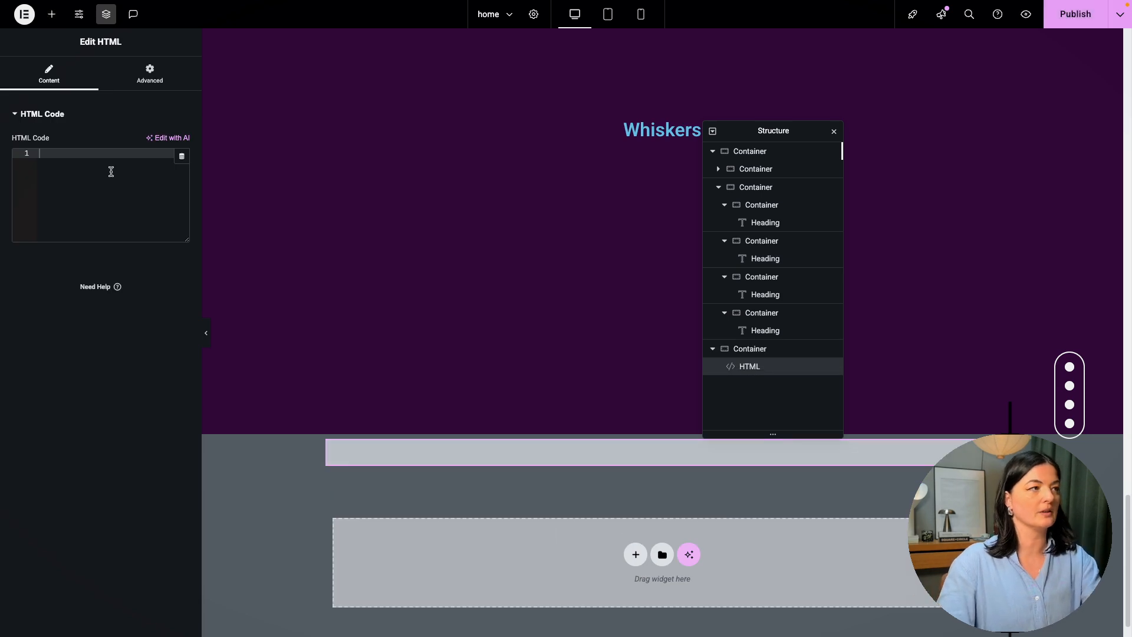
# Step: Insert the GSAP, ScrollTrigger and ScrollToPlugin scripts plus the code toggling the active class on .progress-bar li into the HTML widget, then save
pyautogui.write('<script src="https://cdnjs.cloudflare.com/ajax/libs/gsap/3.12.2/gsap.min.js"></script> <script src="https://cdnjs.cloudflare.com/ajax/libs/gsap/3.9.1/ScrollTrigger.min.js"></script> <script src="https://cdnjs.cloudflare.com/ajax/libs/gsap/3.12.2/ScrollToPlugin.min.js"></script>   <script>  gsap.registerPlugin(ScrollTrigger);  gsap.utils.toArray(".section").forEach((section, i) => {   gsap.to(section, {     scrollTrigger: {       trigger: section,       start: "top 70%",       end: "bottom 70%",       toggleClass: {         targets: gsap.utils.toArray(".progress-bar li")[i], // Ensure it\'s inside .progress-bar         className: "active"       }     }   }); });   </script>')
pyautogui.moveTo(199, 250); pyautogui.dragTo(333, 253)
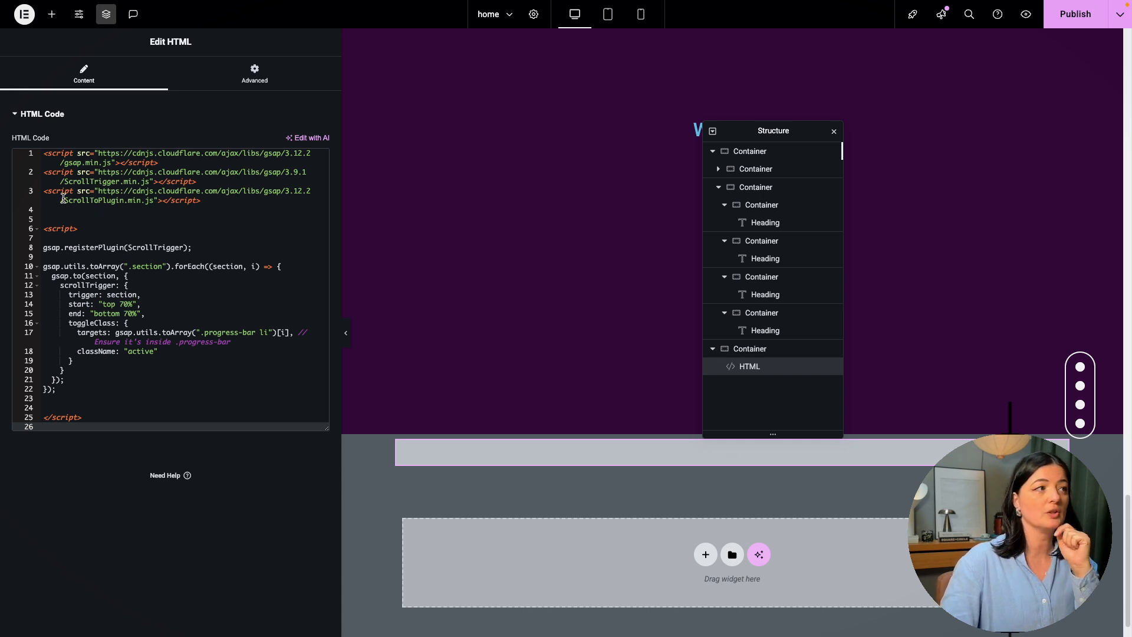
pyautogui.hotkey('ctrl', 's')
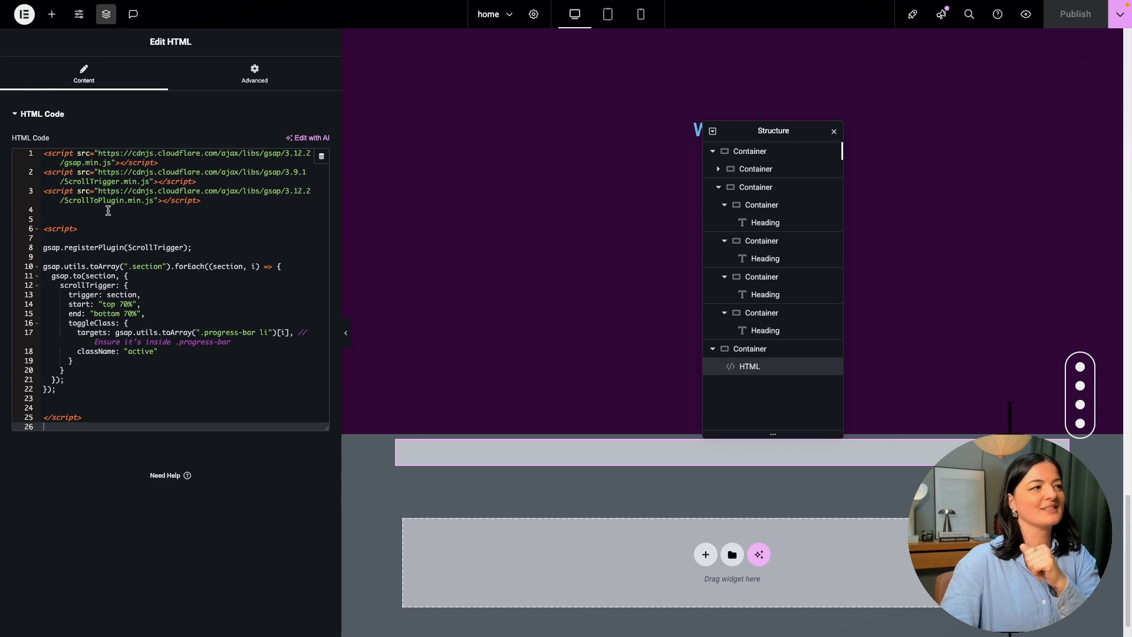
# Step: Switch to the live preview and check which progress-bar dot is highlighted in each section from Intro to Whiskers and back
pyautogui.moveTo(36, 186)
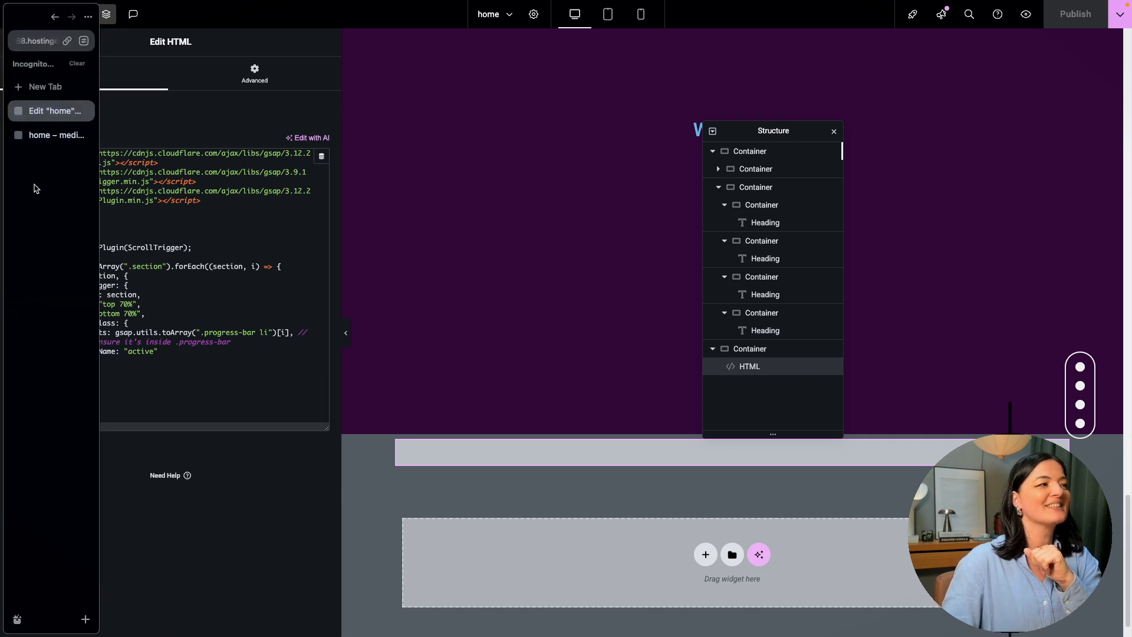
pyautogui.click(47, 136)
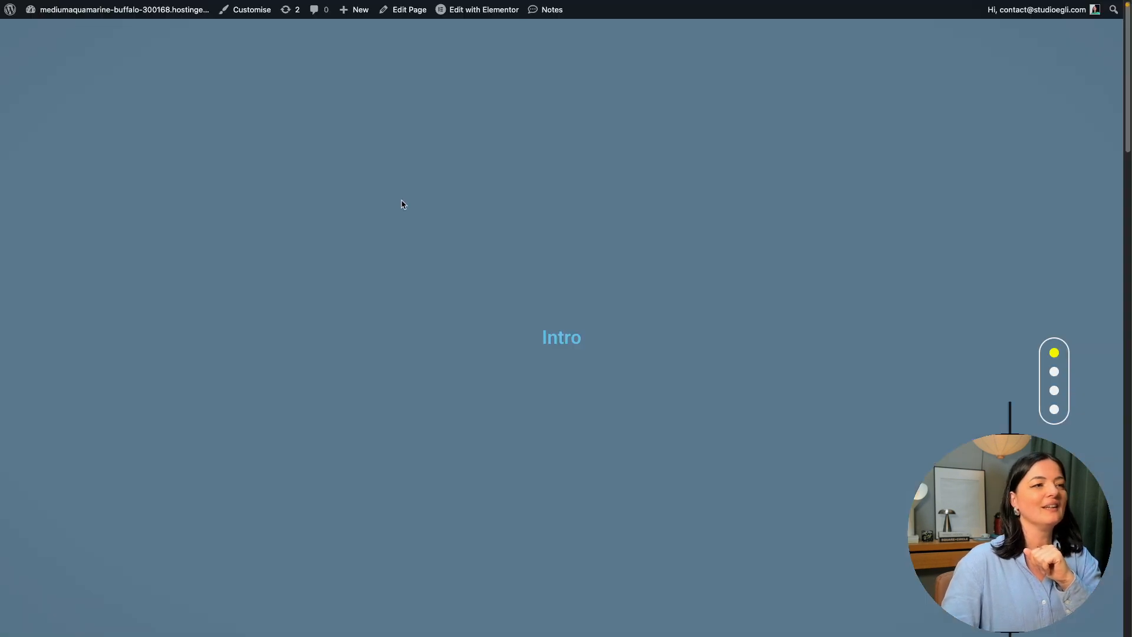
pyautogui.moveTo(1048, 354)
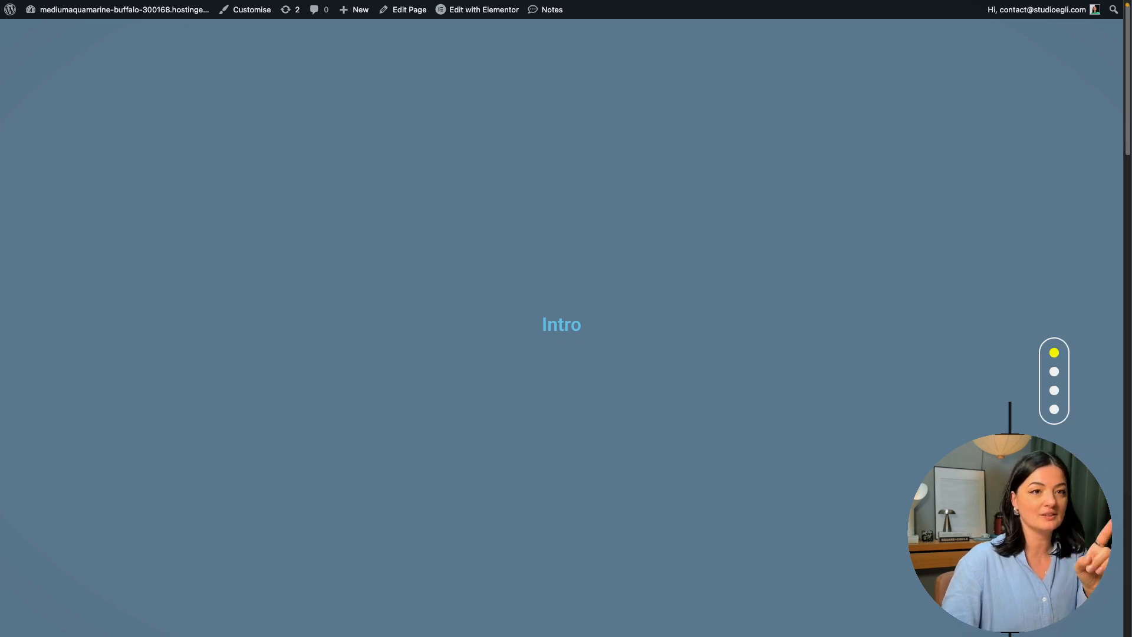
pyautogui.scroll(-5, 561, 318)
pyautogui.scroll(-7, 561, 318)
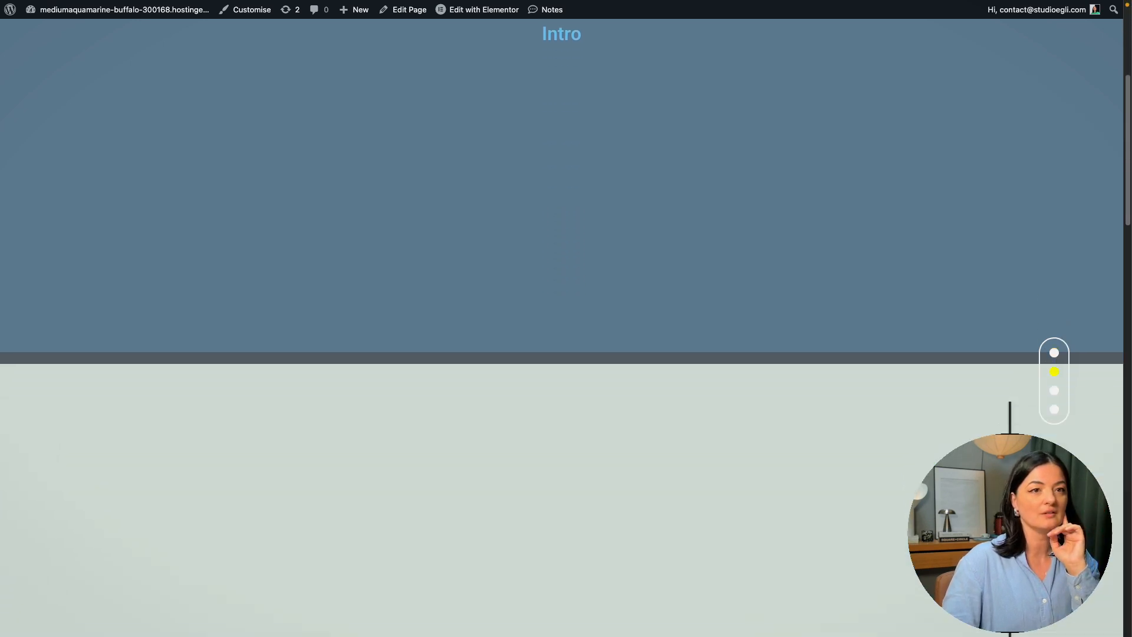
pyautogui.scroll(-6, 561, 318)
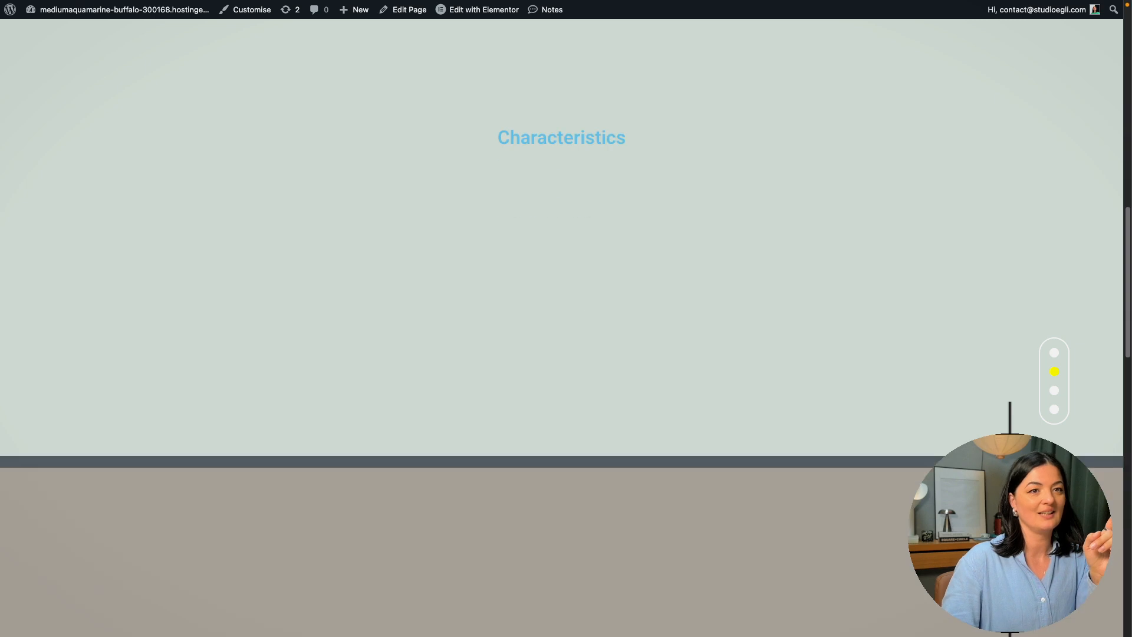
pyautogui.scroll(-8, 561, 327)
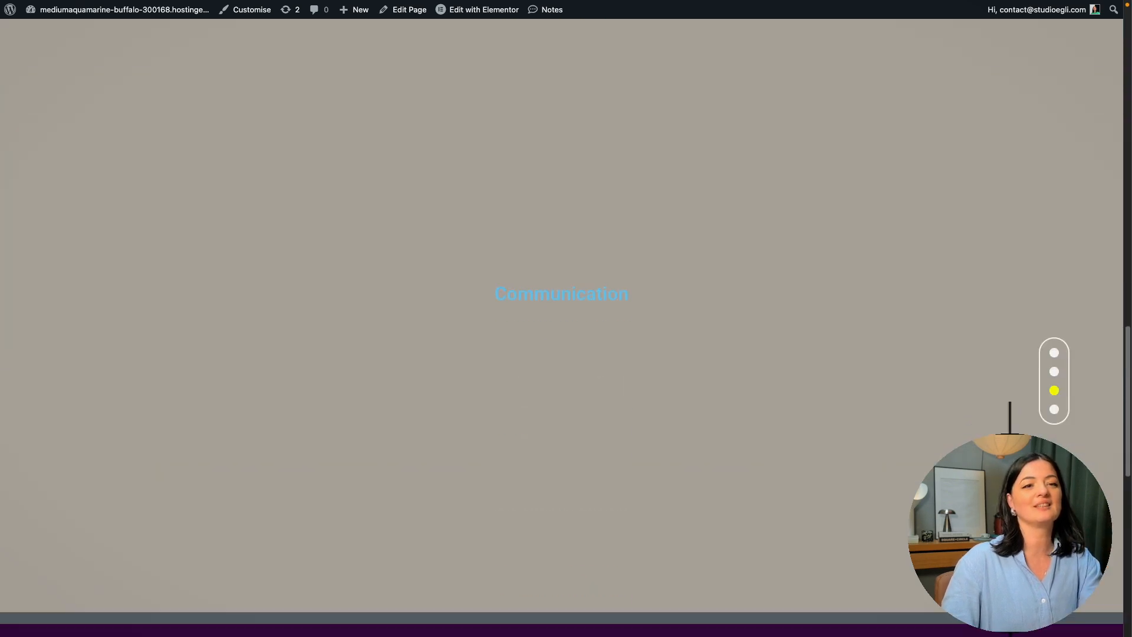
pyautogui.scroll(-3, 561, 328)
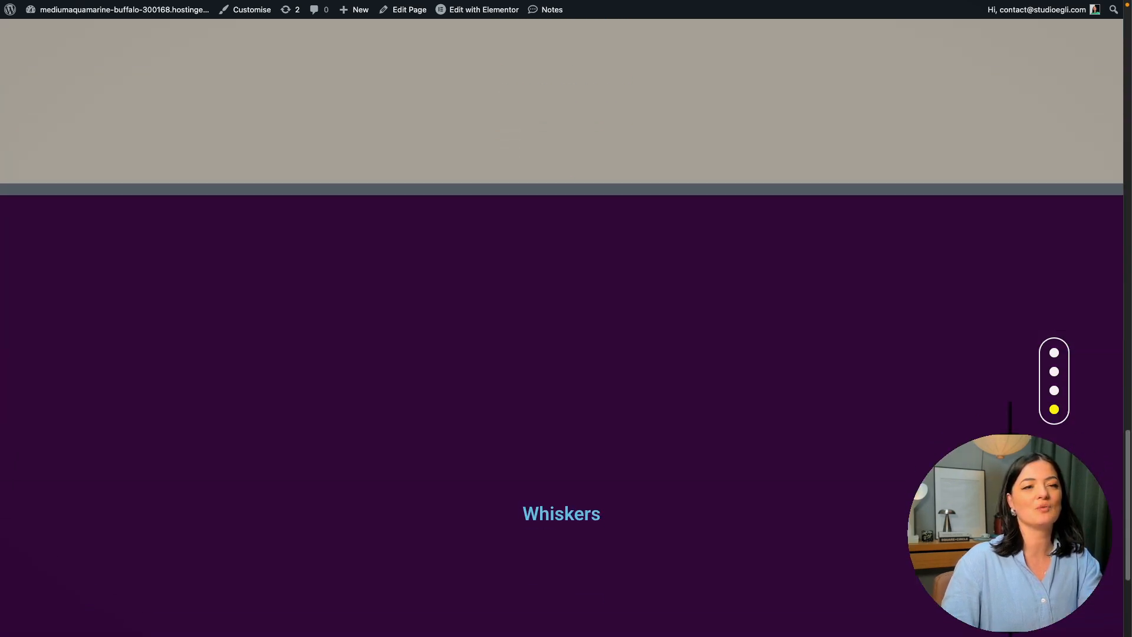
pyautogui.scroll(-4, 561, 328)
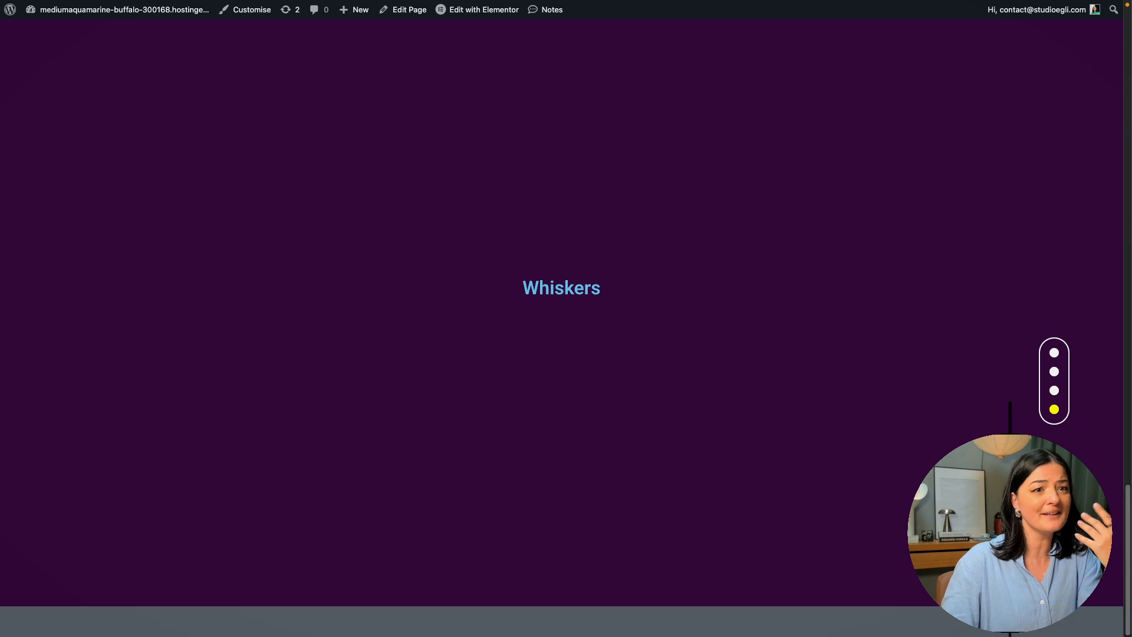
pyautogui.scroll(20, 561, 328)
pyautogui.scroll(2, 561, 327)
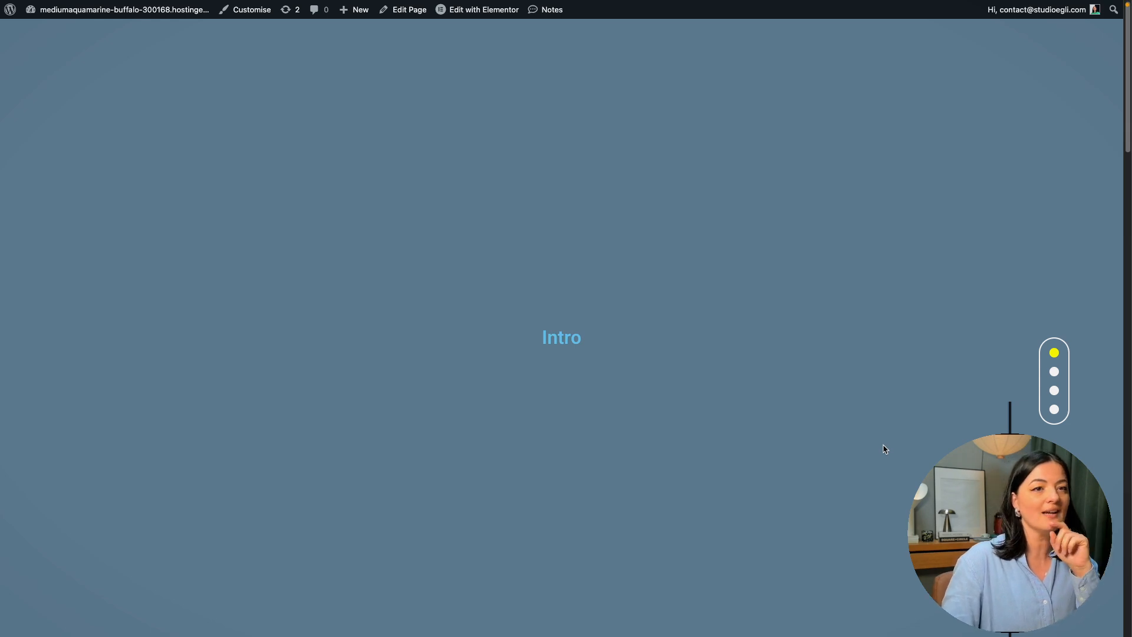
# Step: Test the progress bar's Intro, Characteristics, Communication and Whiskers links in the preview
pyautogui.moveTo(1058, 383)
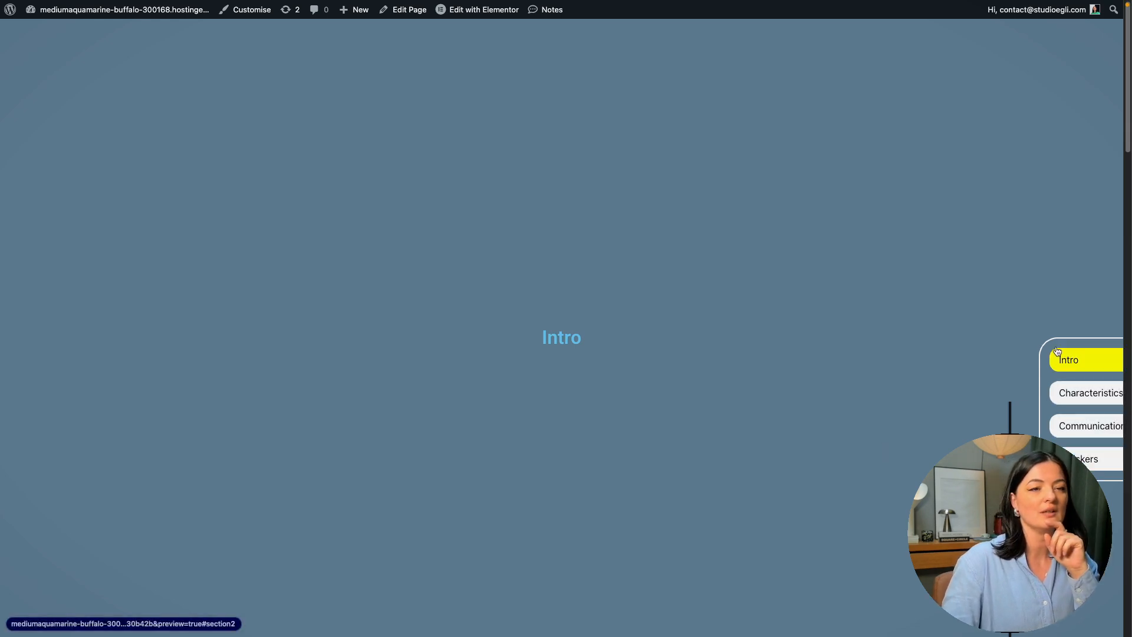
pyautogui.click(1072, 398)
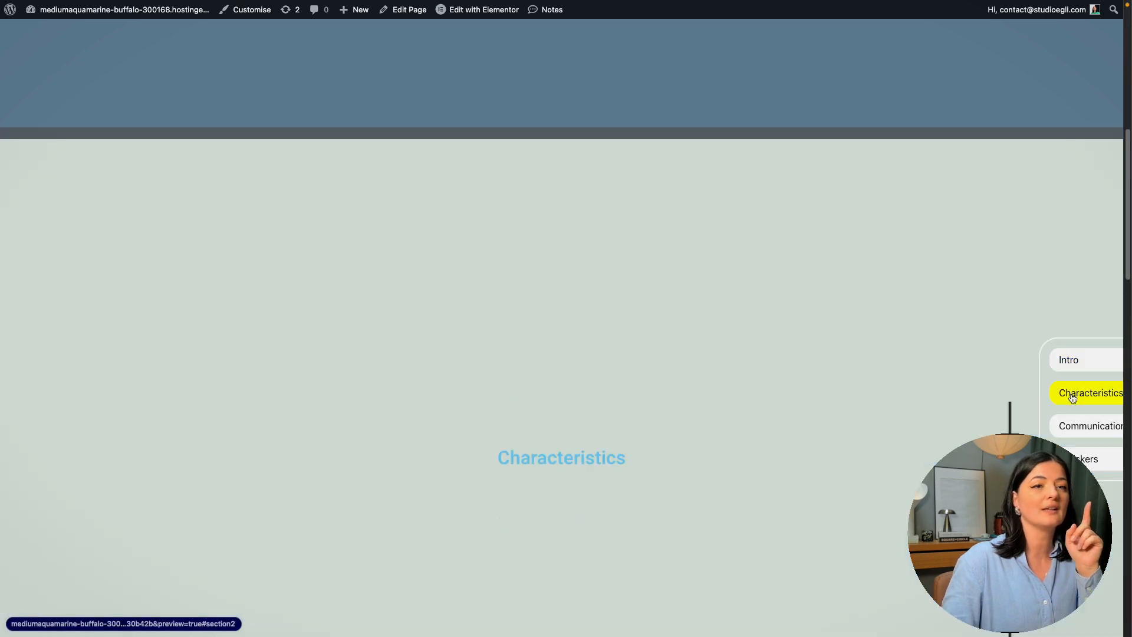
pyautogui.click(1076, 457)
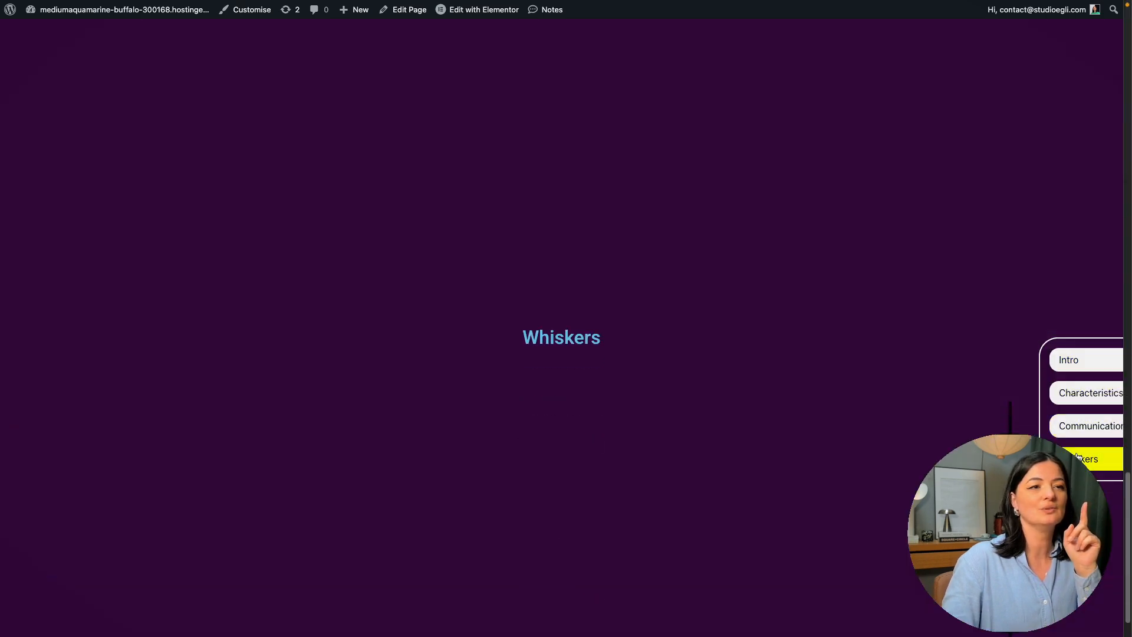
pyautogui.click(1074, 360)
pyautogui.click(1076, 392)
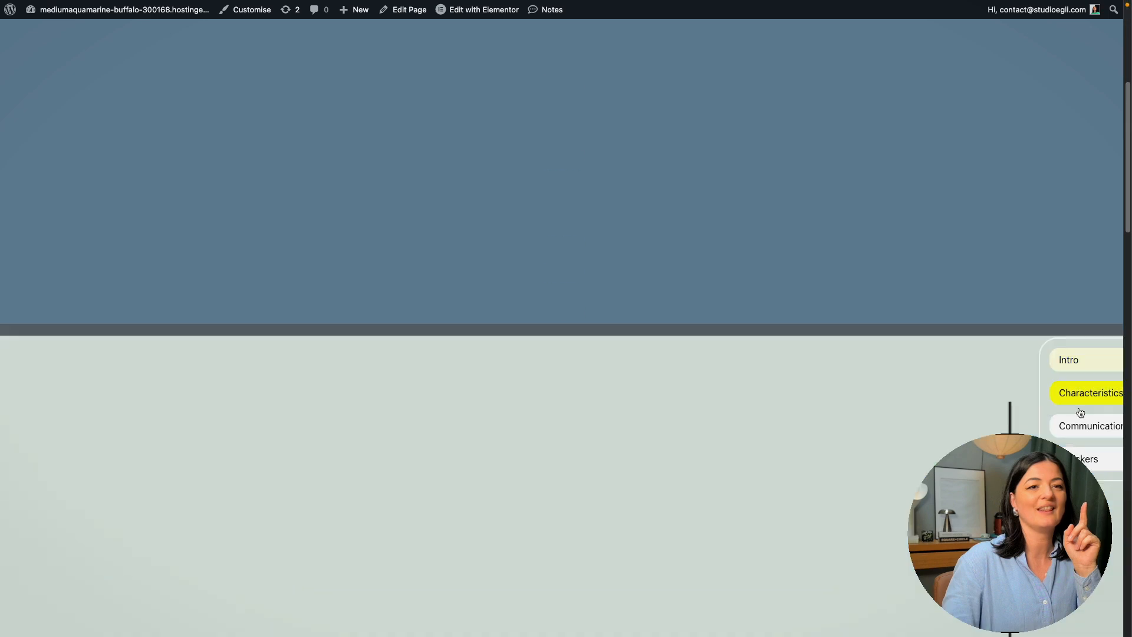
pyautogui.click(1077, 425)
pyautogui.click(1085, 464)
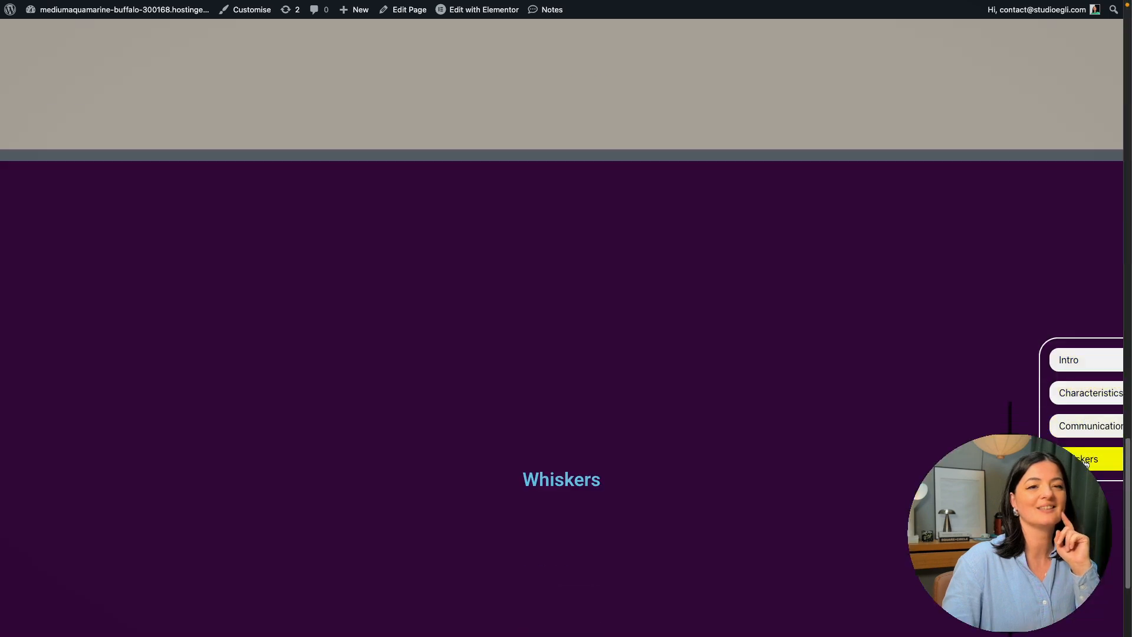
# Step: Return to the Elementor editor and review the outermost container's custom CSS
pyautogui.moveTo(2, 311)
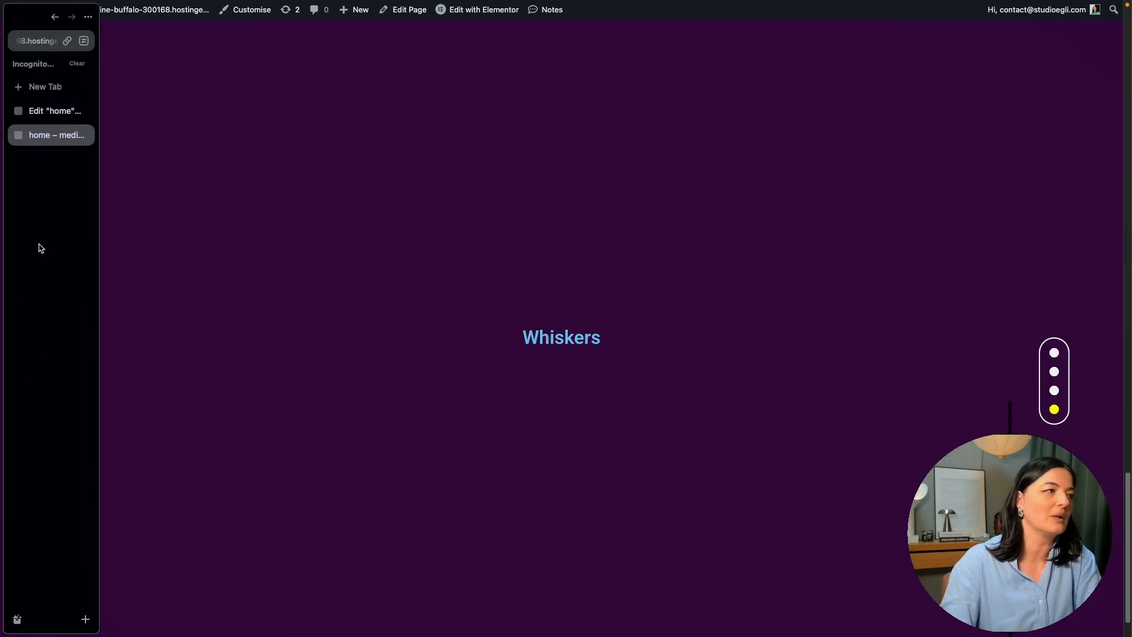
pyautogui.click(46, 112)
pyautogui.click(777, 150)
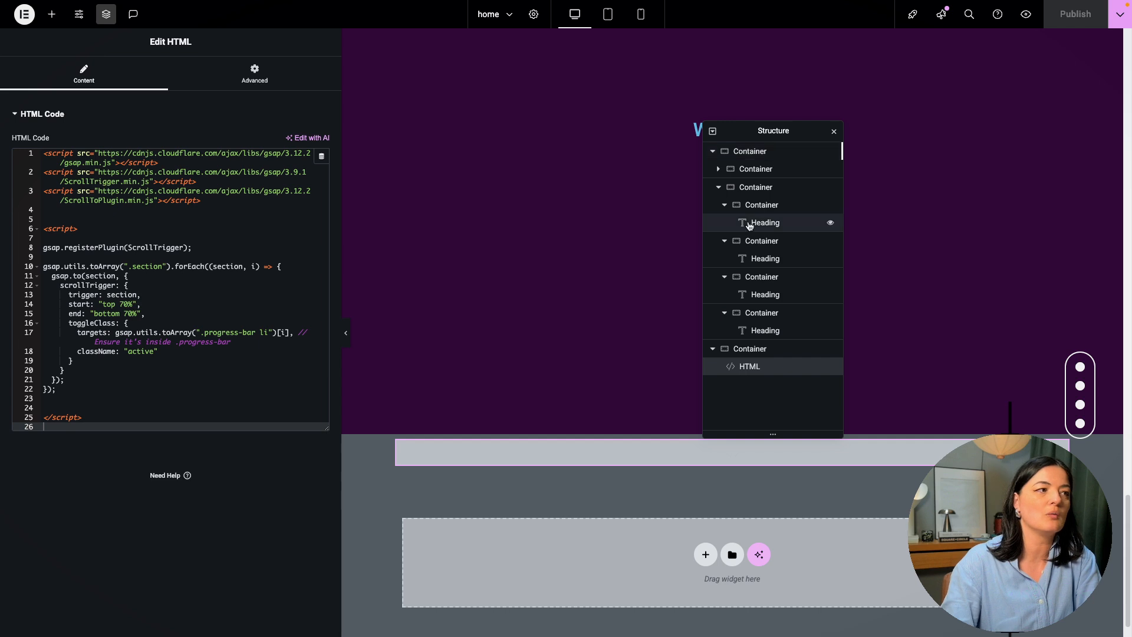
pyautogui.scroll(-3, 277, 312)
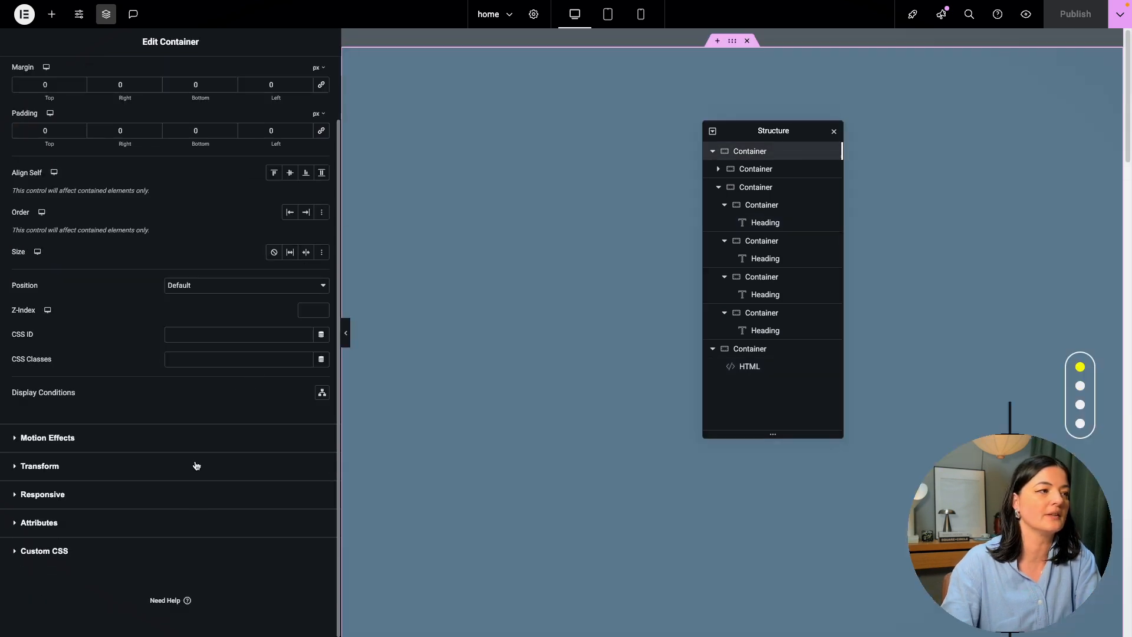
pyautogui.click(104, 557)
pyautogui.scroll(-2, 215, 425)
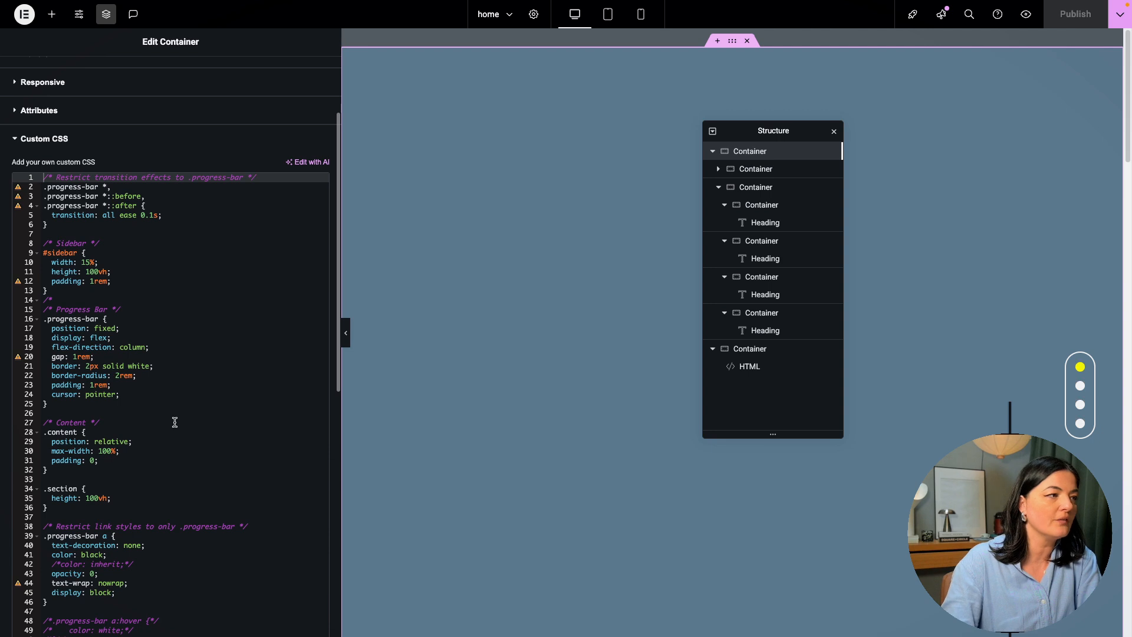
pyautogui.scroll(-1, 174, 422)
# Step: Align the progress-bar HTML widget itself to the start of its sidebar container and publish the page
pyautogui.click(1014, 56)
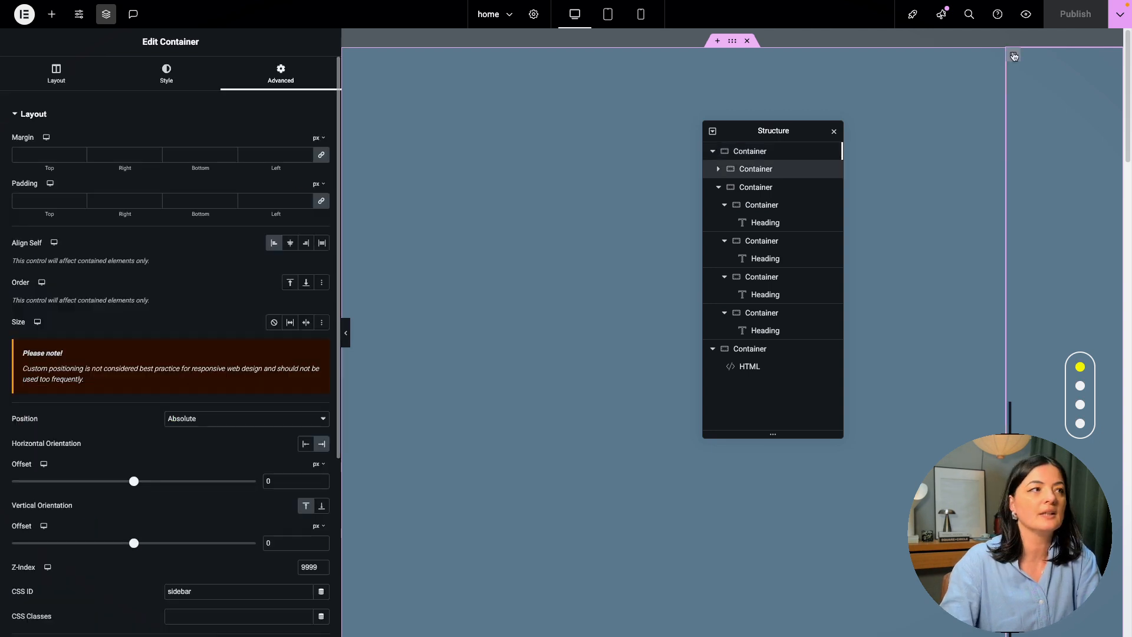
pyautogui.click(1059, 357)
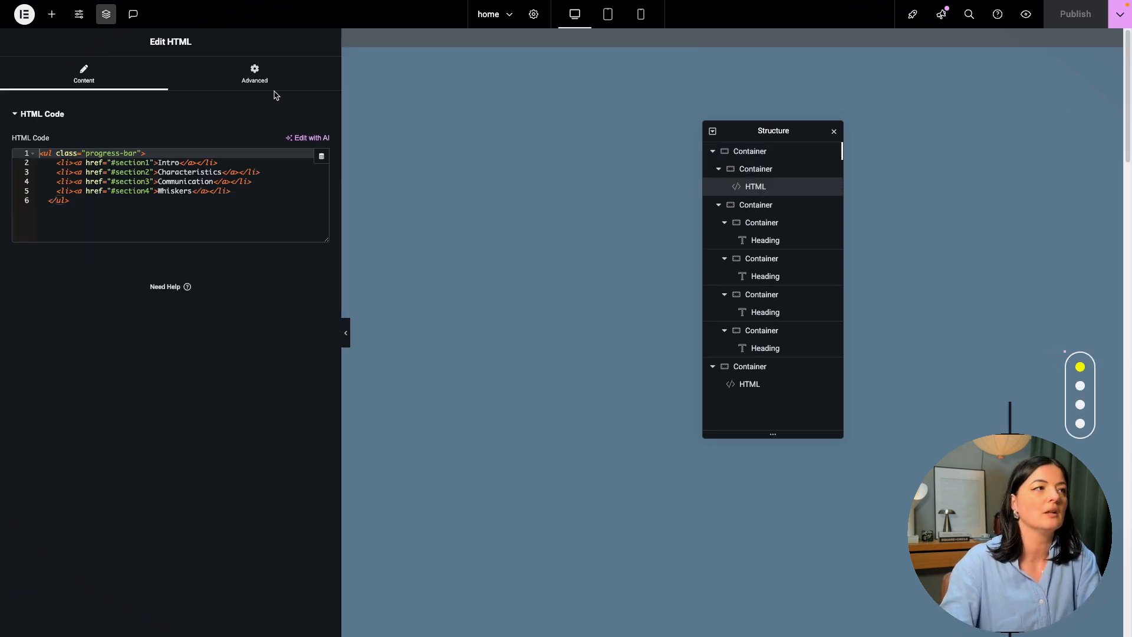
pyautogui.click(254, 78)
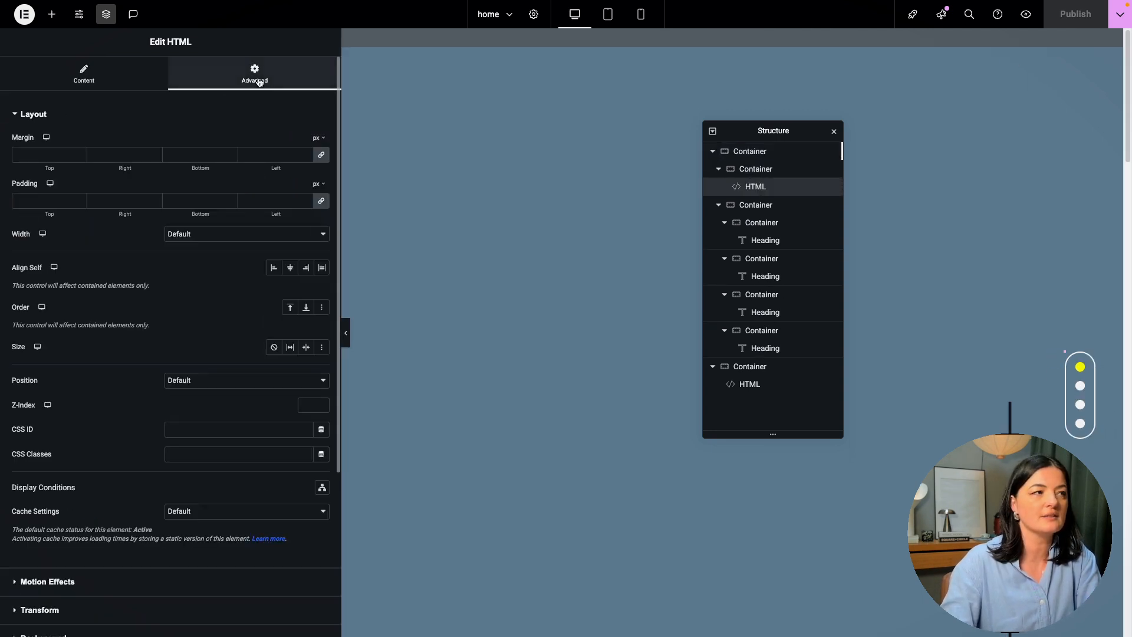
pyautogui.click(273, 274)
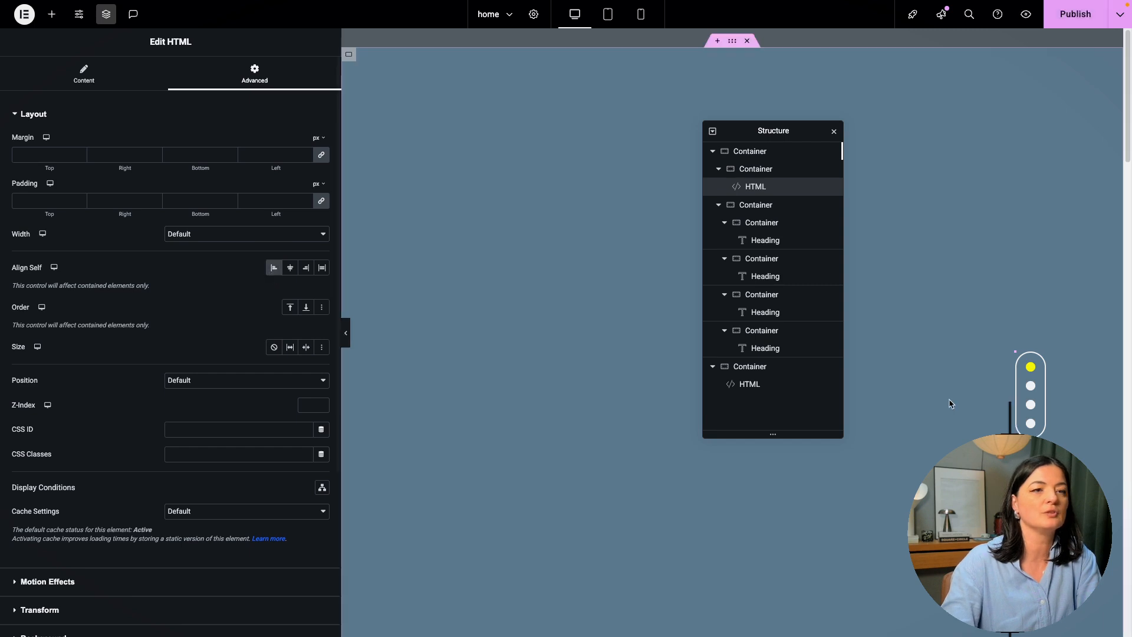
pyautogui.moveTo(1028, 370)
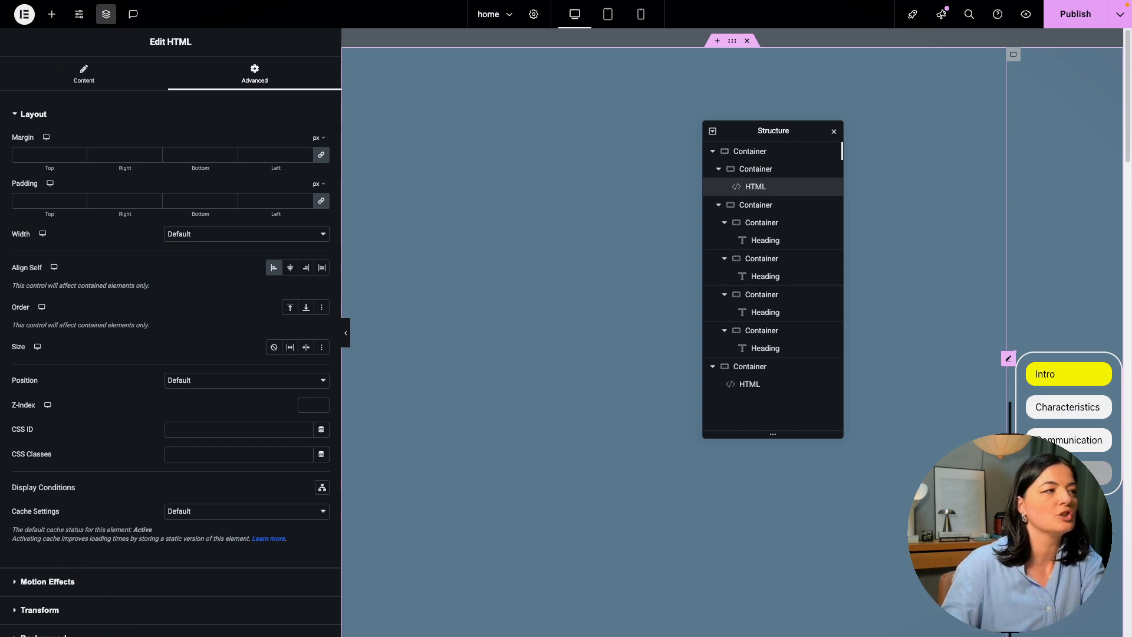
pyautogui.click(1078, 10)
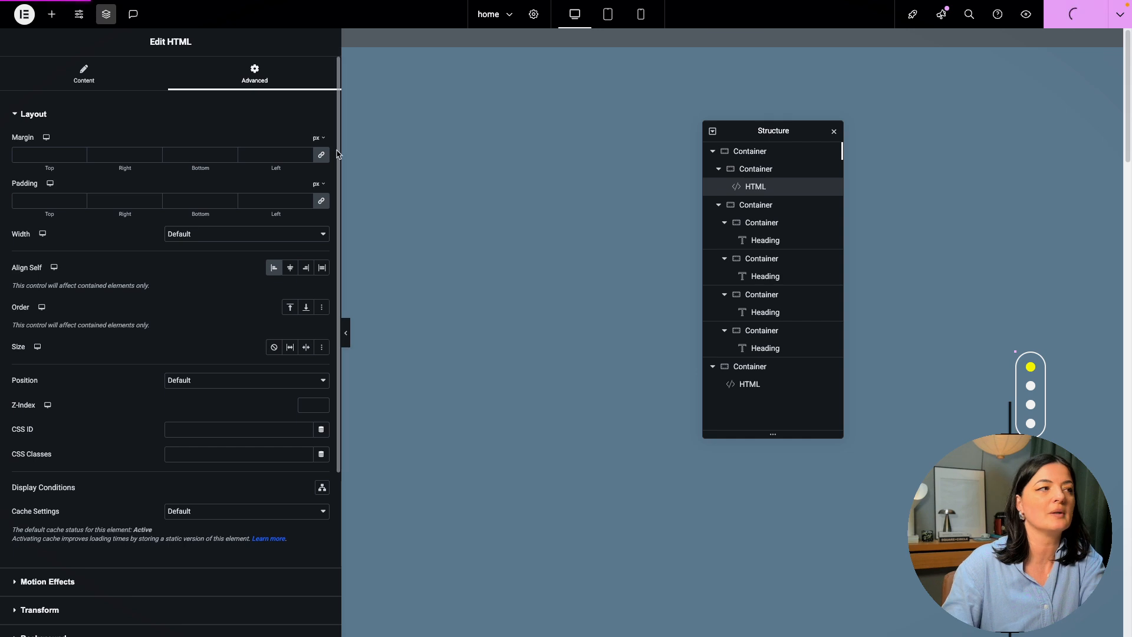
# Step: Check the realigned progress bar and its expanded links in the live preview
pyautogui.moveTo(2, 442)
pyautogui.click(46, 137)
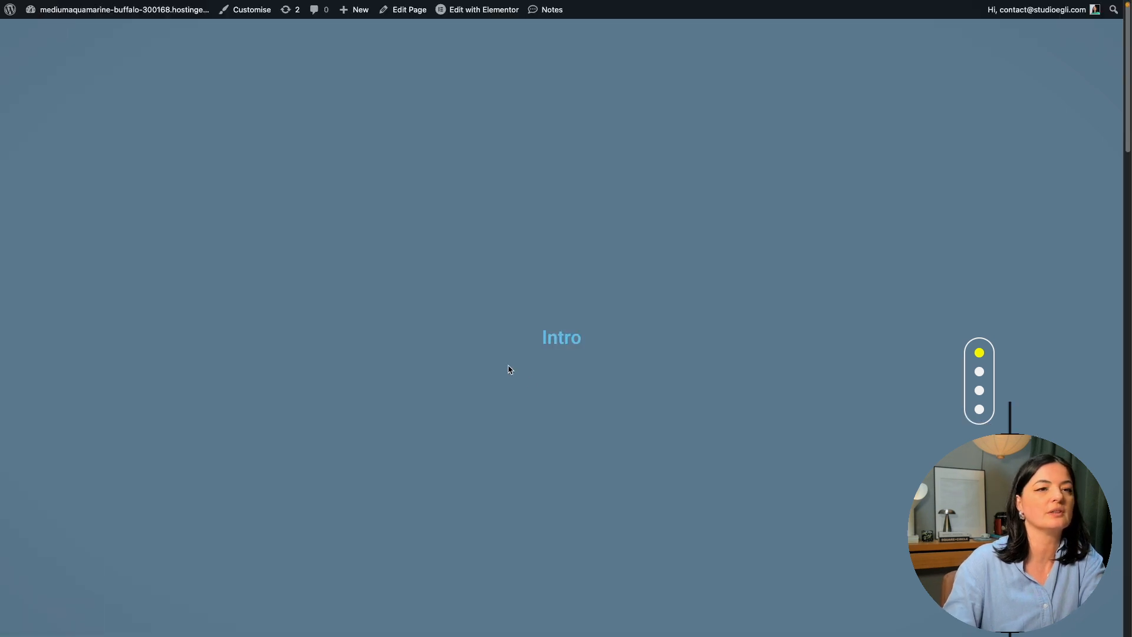
pyautogui.moveTo(979, 412)
pyautogui.click(1009, 426)
pyautogui.click(1009, 394)
pyautogui.click(1008, 366)
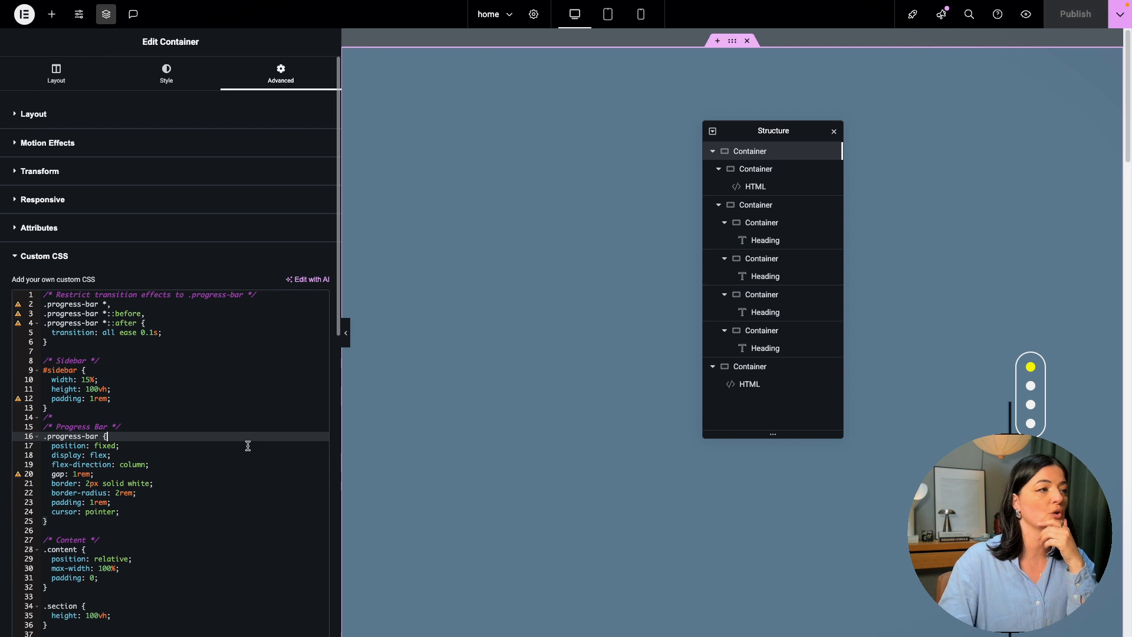
# Step: Try a #sidebar width of 25% in the outermost container's custom CSS and set it back to 15%
pyautogui.click(52, 379)
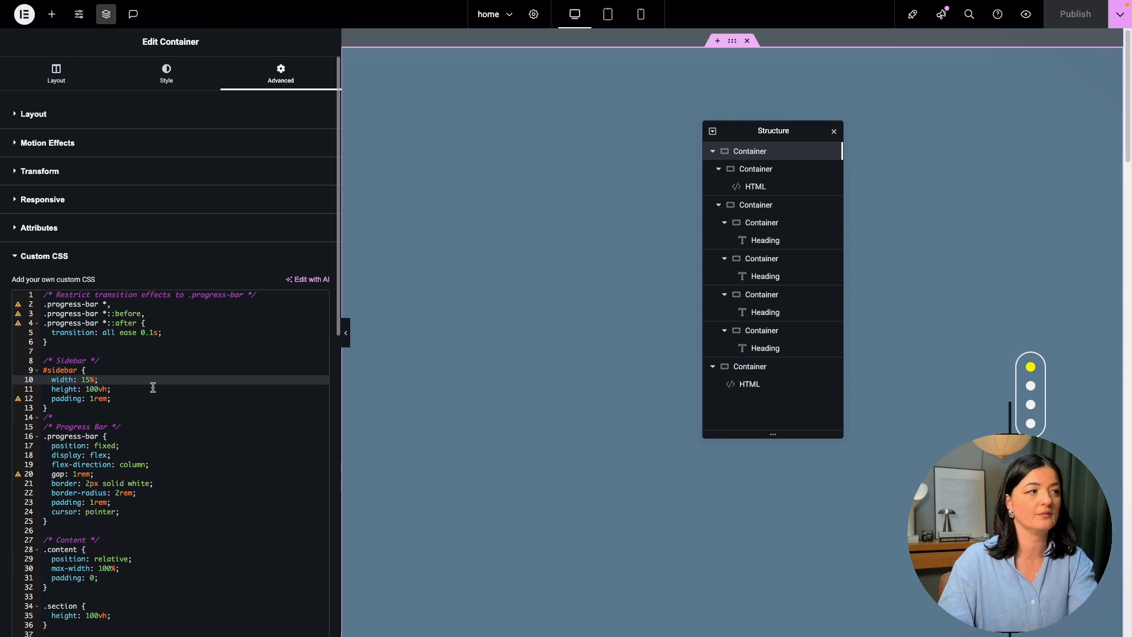
pyautogui.press('BackSpace')
pyautogui.write('2')
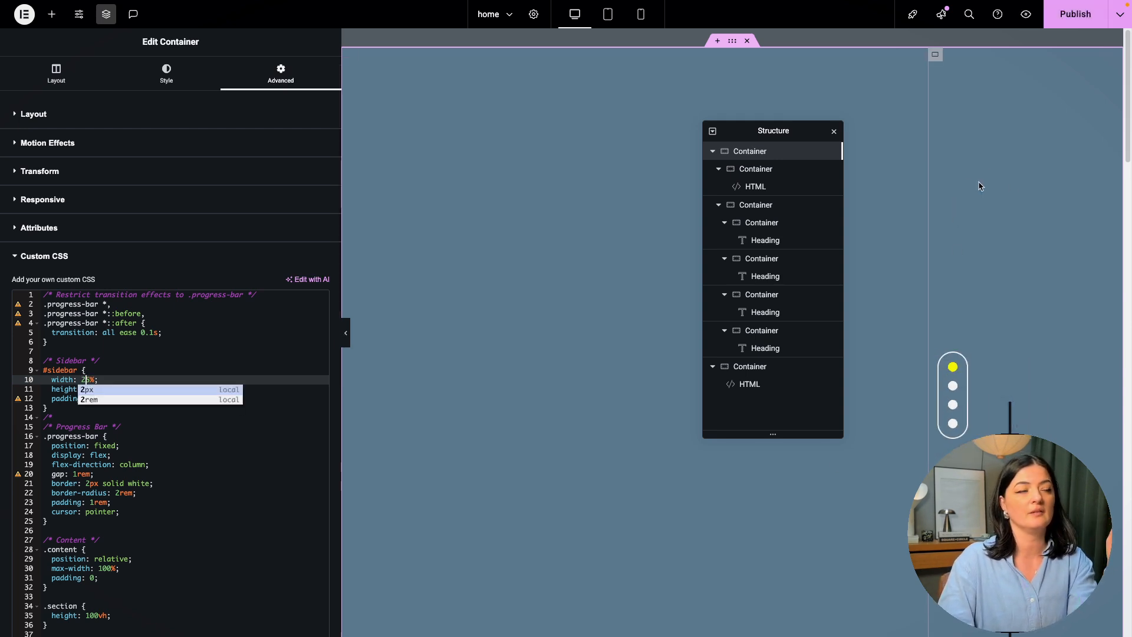
pyautogui.press('BackSpace')
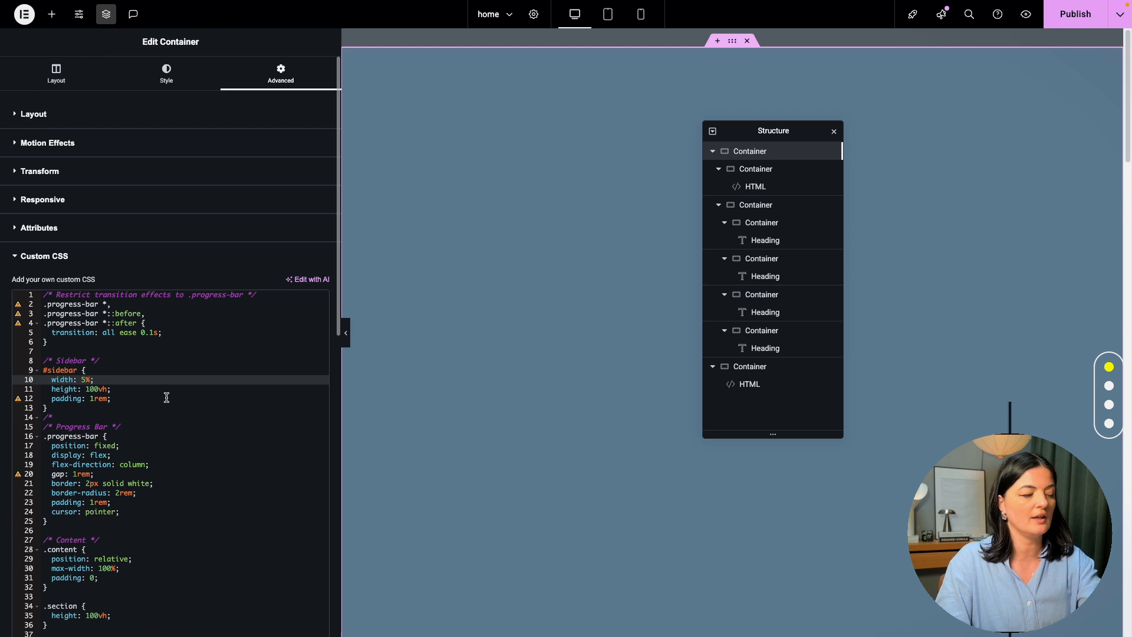
pyautogui.write('1')
pyautogui.click(216, 350)
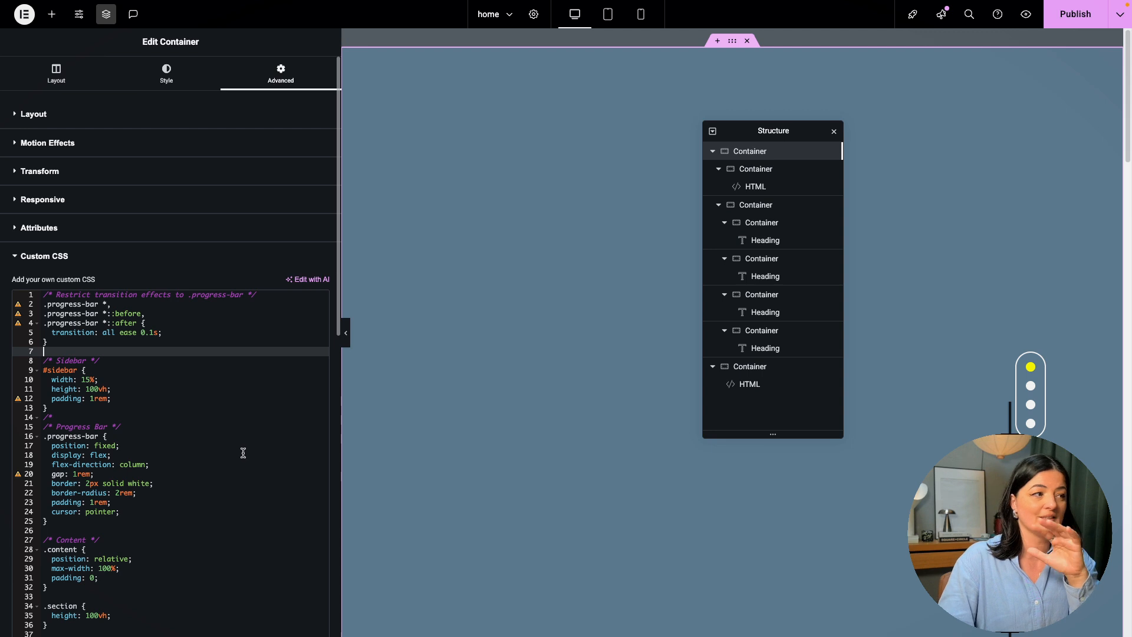
# Step: Try a gap of 3rem in the .progress-bar rule and set it back to 1rem
pyautogui.scroll(-3, 230, 480)
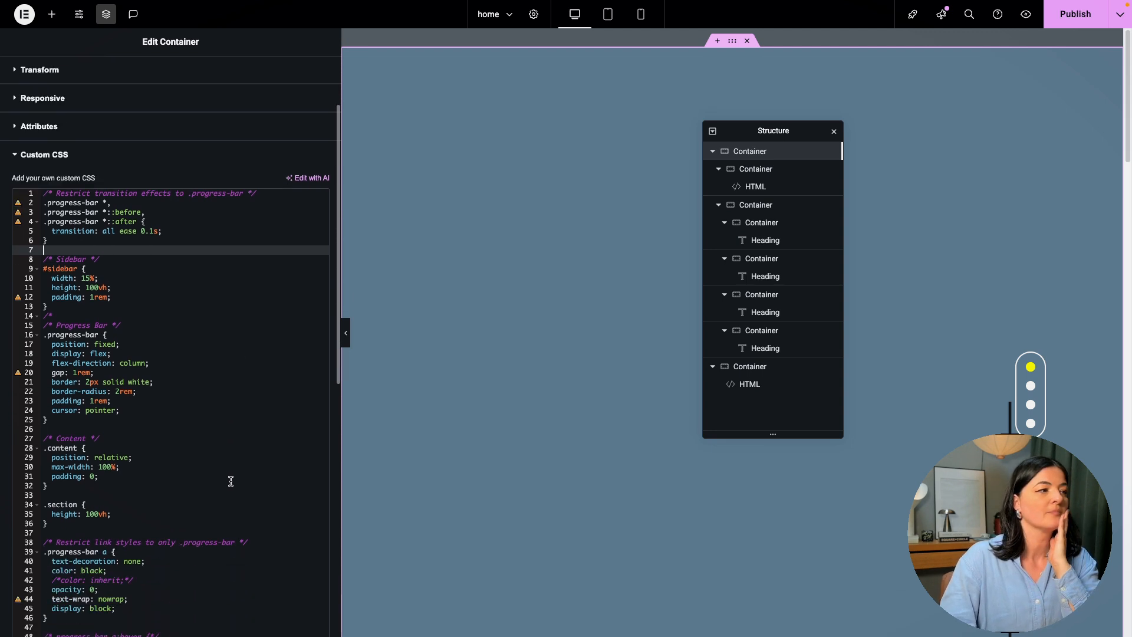
pyautogui.click(77, 372)
pyautogui.press('BackSpace')
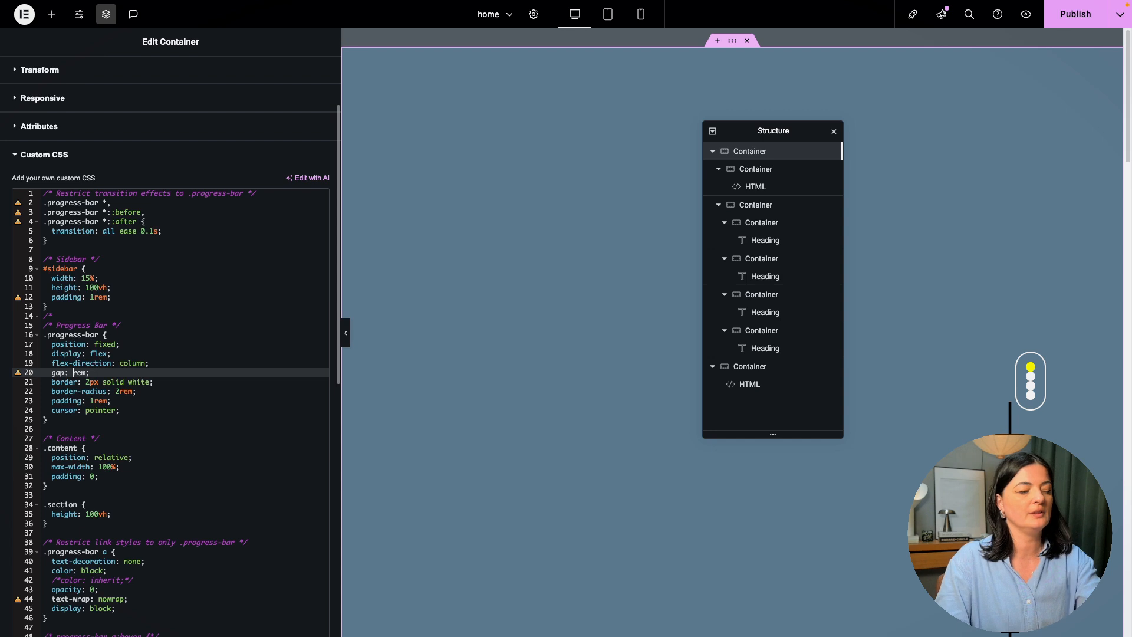
pyautogui.write('3')
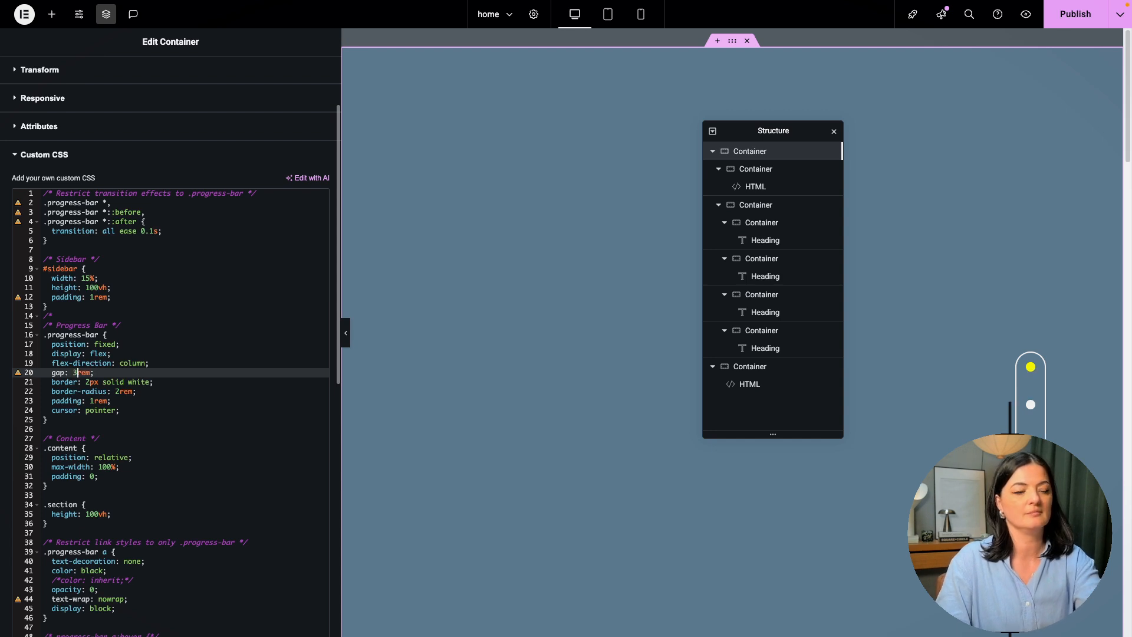
pyautogui.press('BackSpace')
pyautogui.write('1')
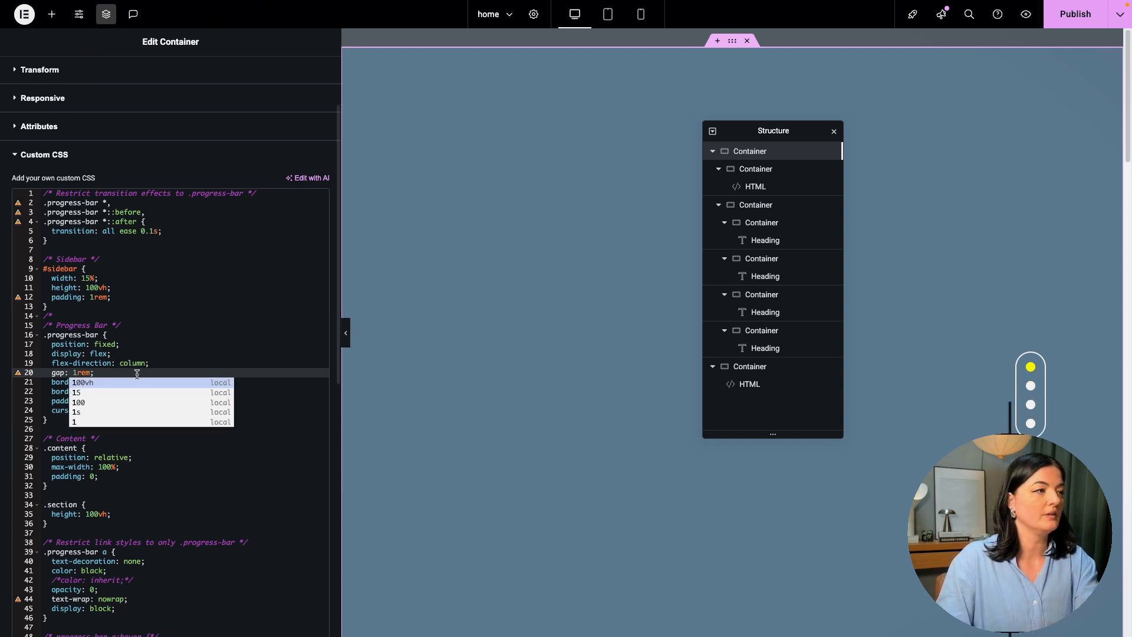
pyautogui.moveTo(141, 363); pyautogui.dragTo(137, 353)
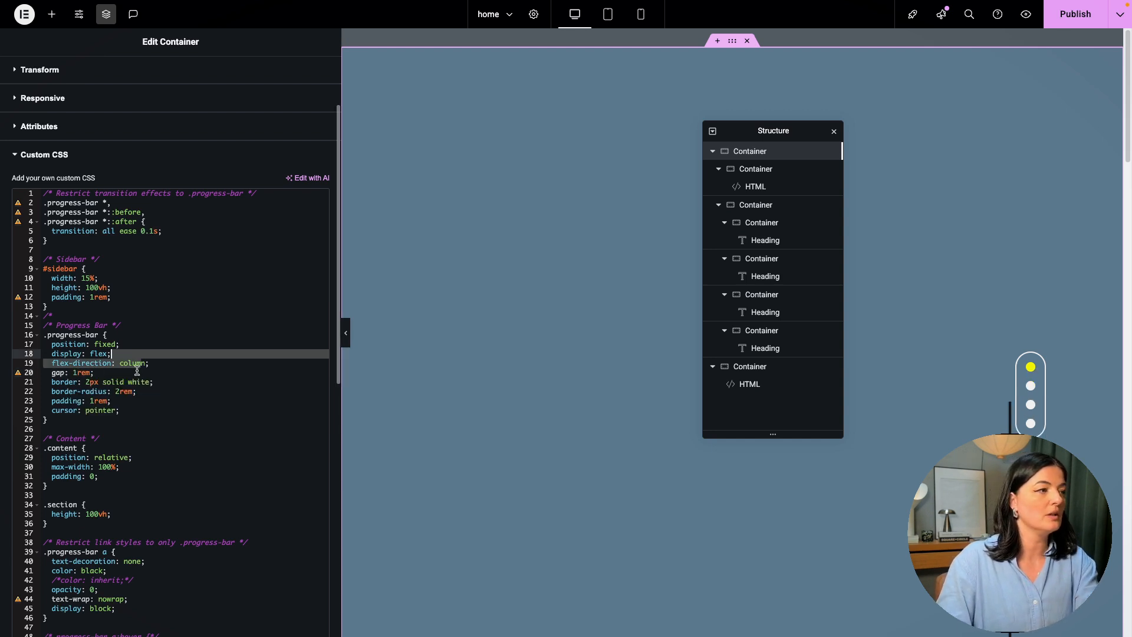
# Step: Set the border in the .progress-bar rule to 1px solid white
pyautogui.click(88, 382)
pyautogui.press('BackSpace')
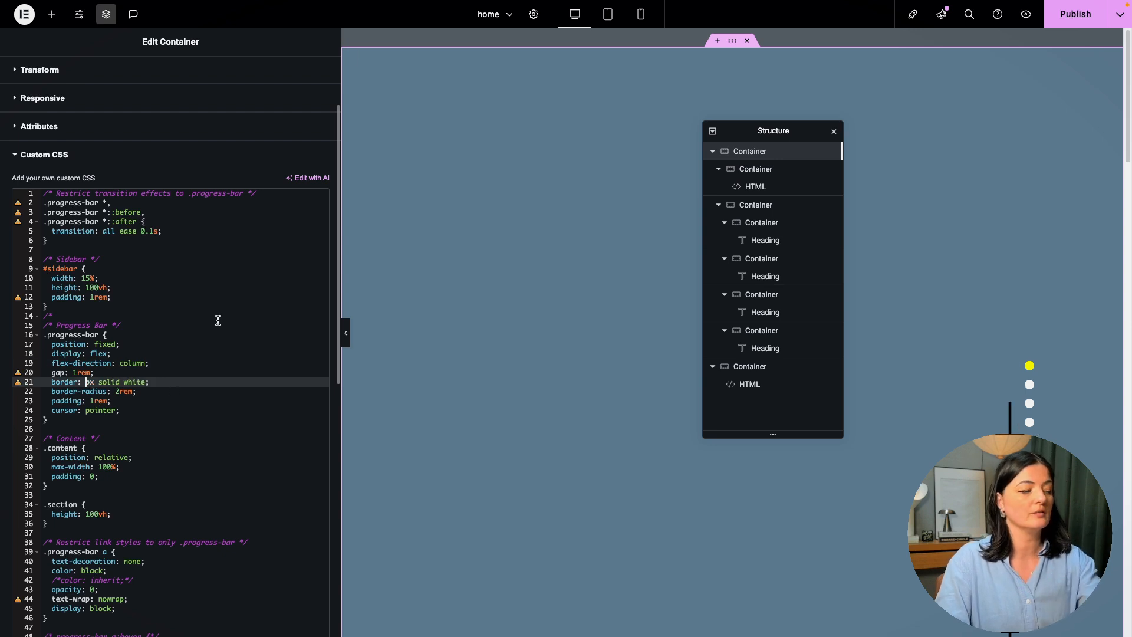
pyautogui.write('1')
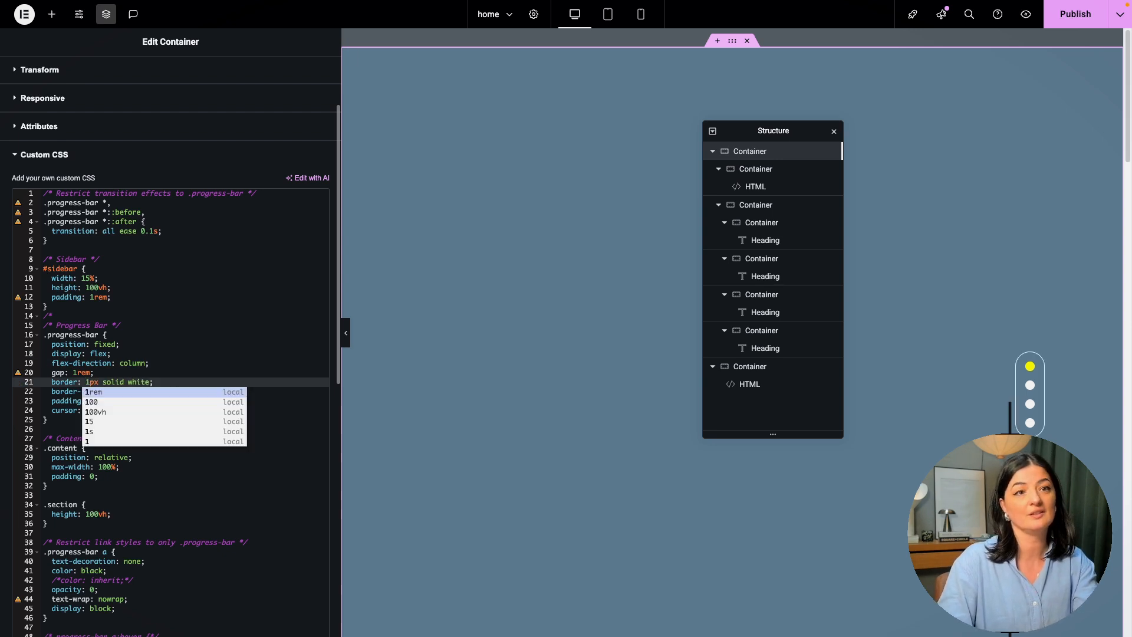
pyautogui.click(223, 485)
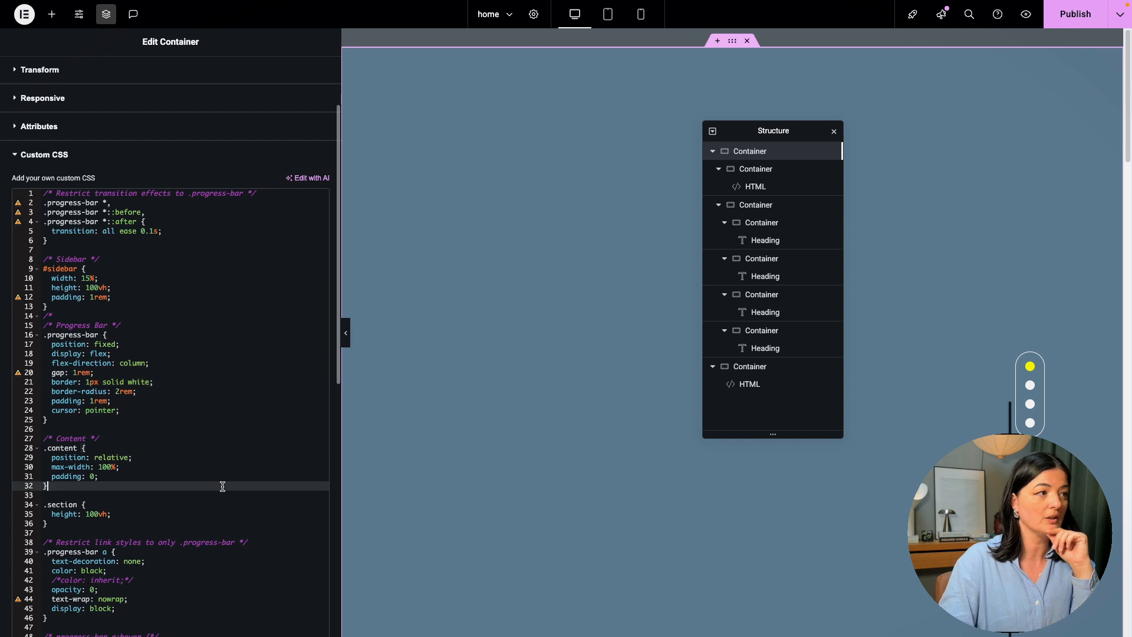
# Step: Try border-radius values of 1rem and 3rem in the .progress-bar rule and set it back to 2rem
pyautogui.click(119, 391)
pyautogui.press('BackSpace')
pyautogui.write('1')
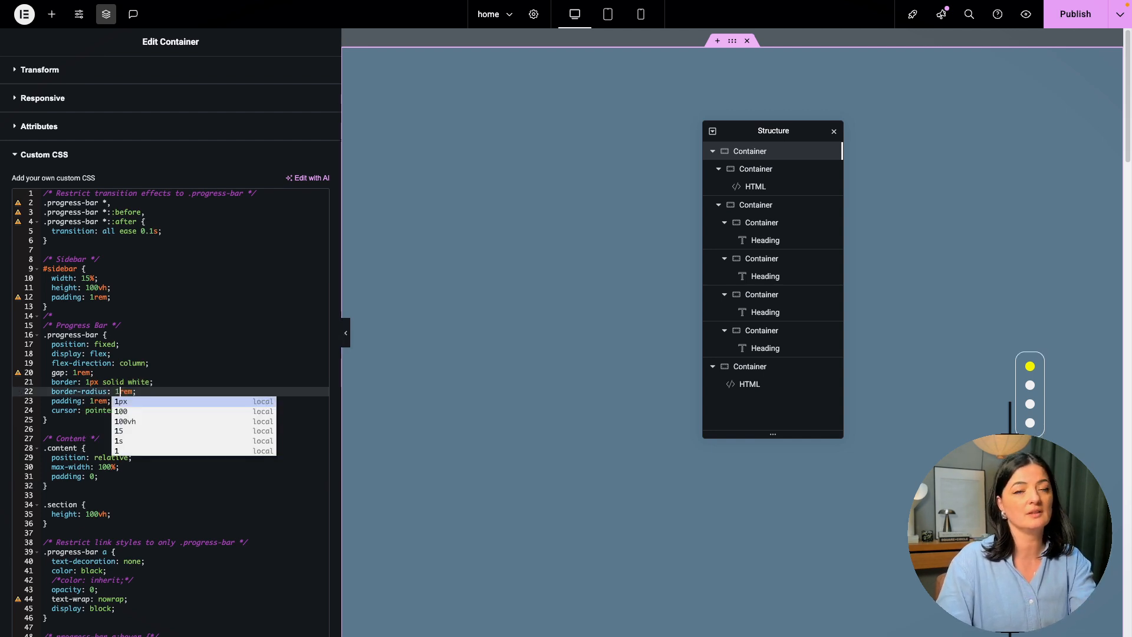
pyautogui.press('BackSpace')
pyautogui.write('3')
pyautogui.press('BackSpace')
pyautogui.write('2')
pyautogui.click(236, 447)
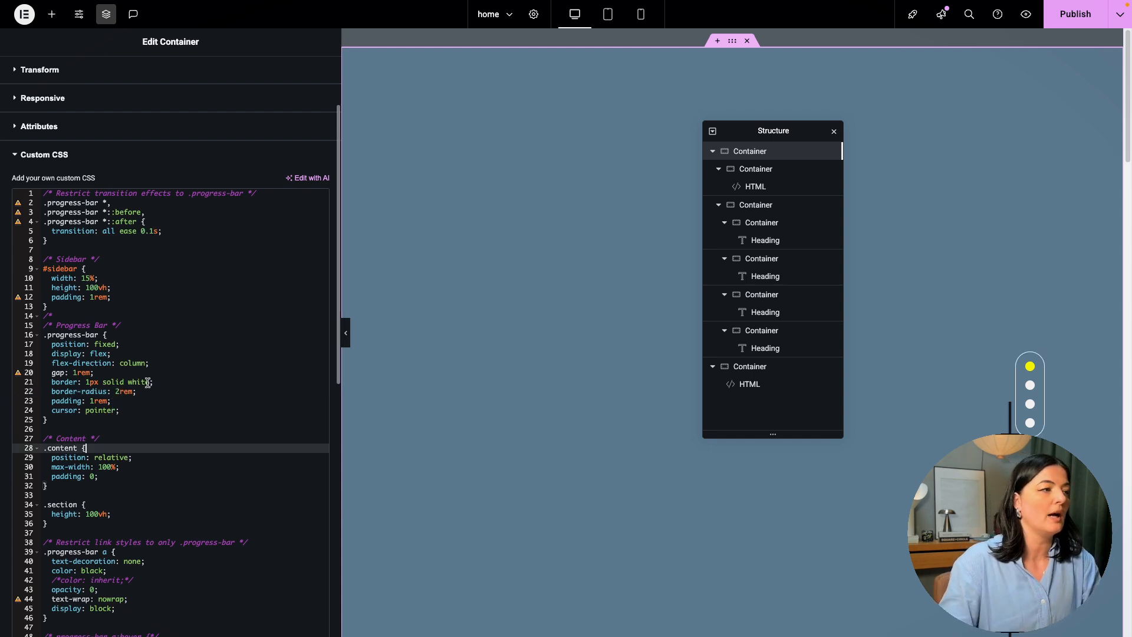
# Step: Try a padding of 5rem in the .progress-bar rule and set it back to 1rem
pyautogui.click(91, 402)
pyautogui.press('BackSpace')
pyautogui.write('5')
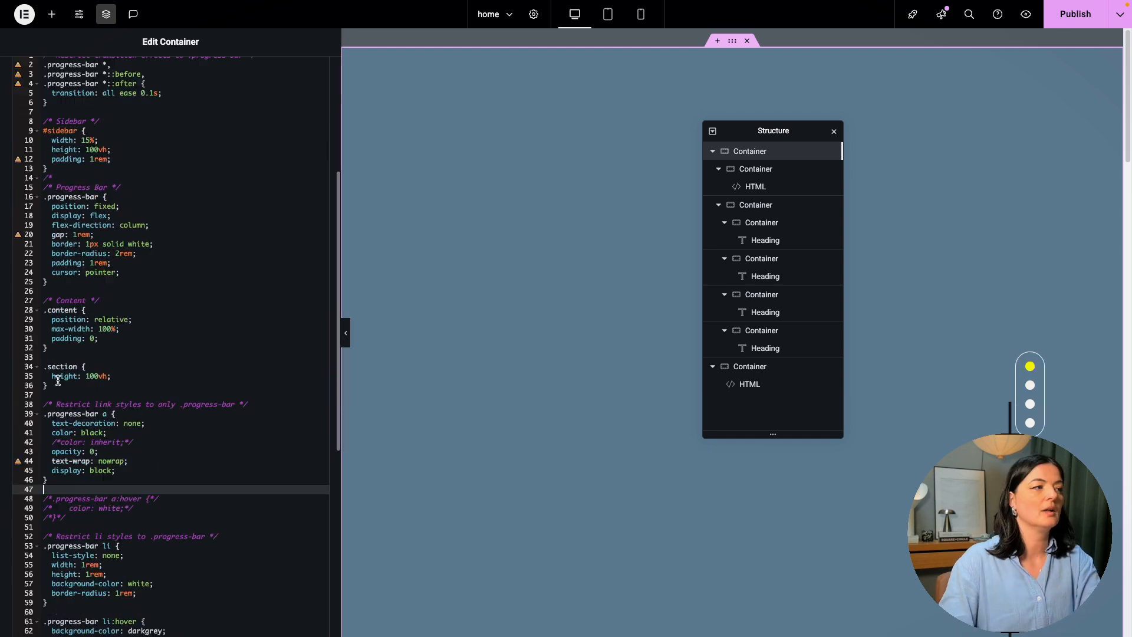
# Step: Comment out the .section rule that sets the height to 100vh
pyautogui.moveTo(47, 386); pyautogui.dragTo(41, 366)
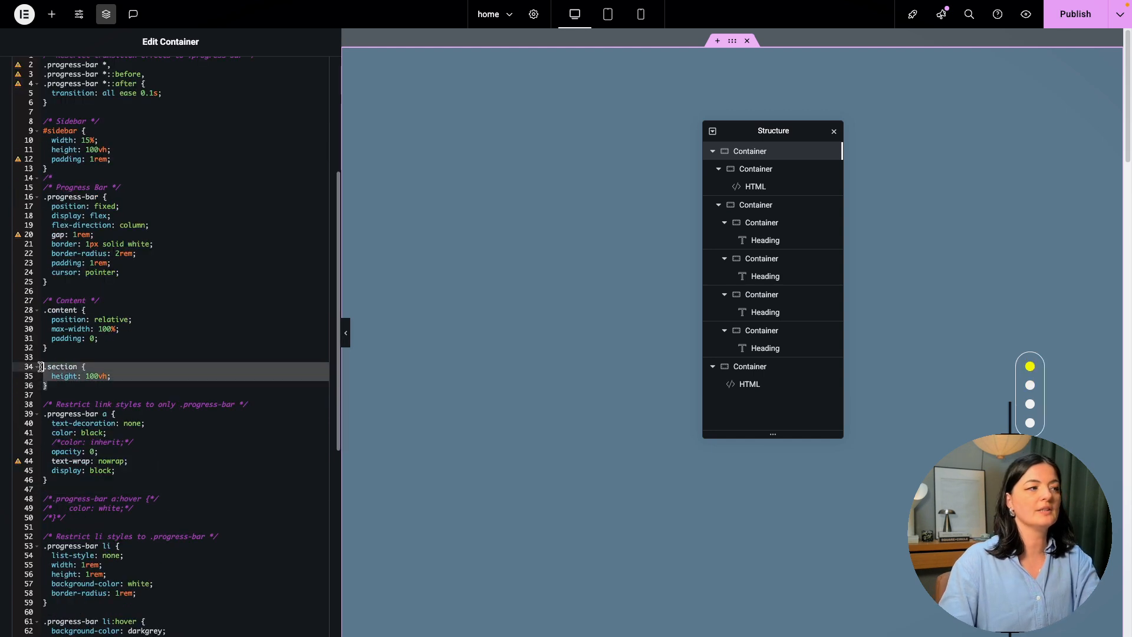
pyautogui.hotkey('ctrl', '/')
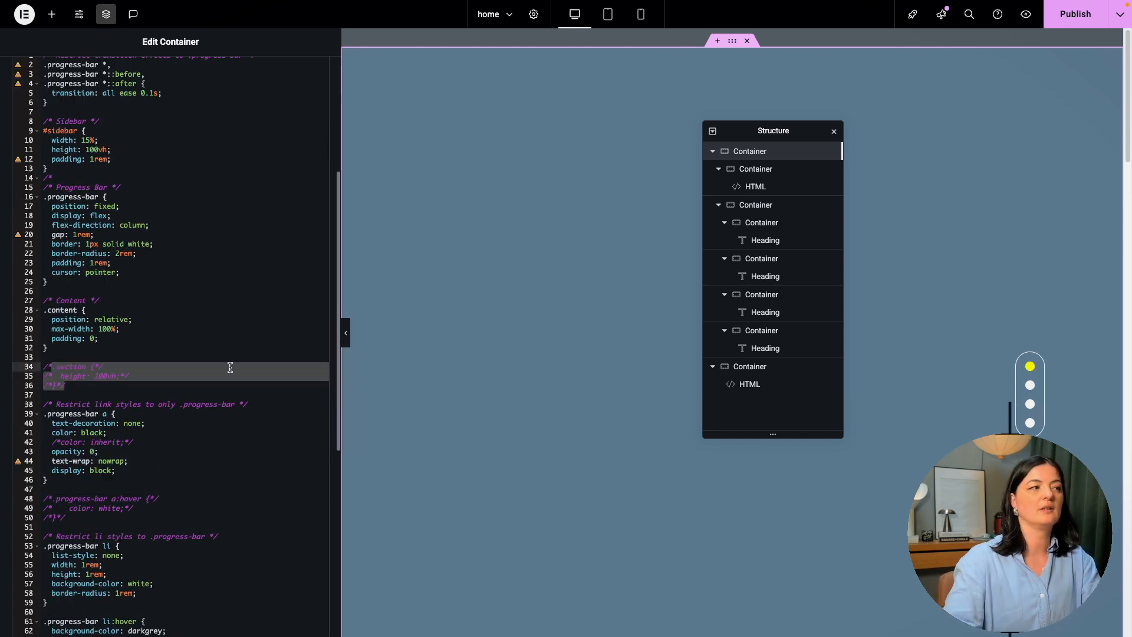
pyautogui.click(236, 484)
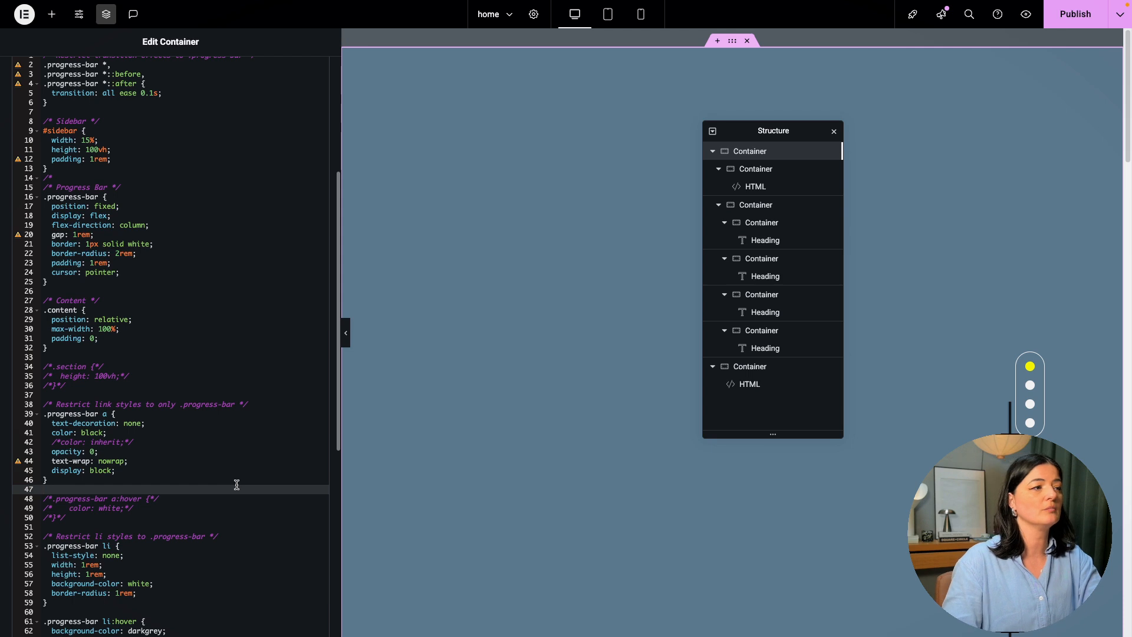
# Step: Try red as the text colour in the .progress-bar a rule and set it back to black
pyautogui.scroll(-3, 237, 484)
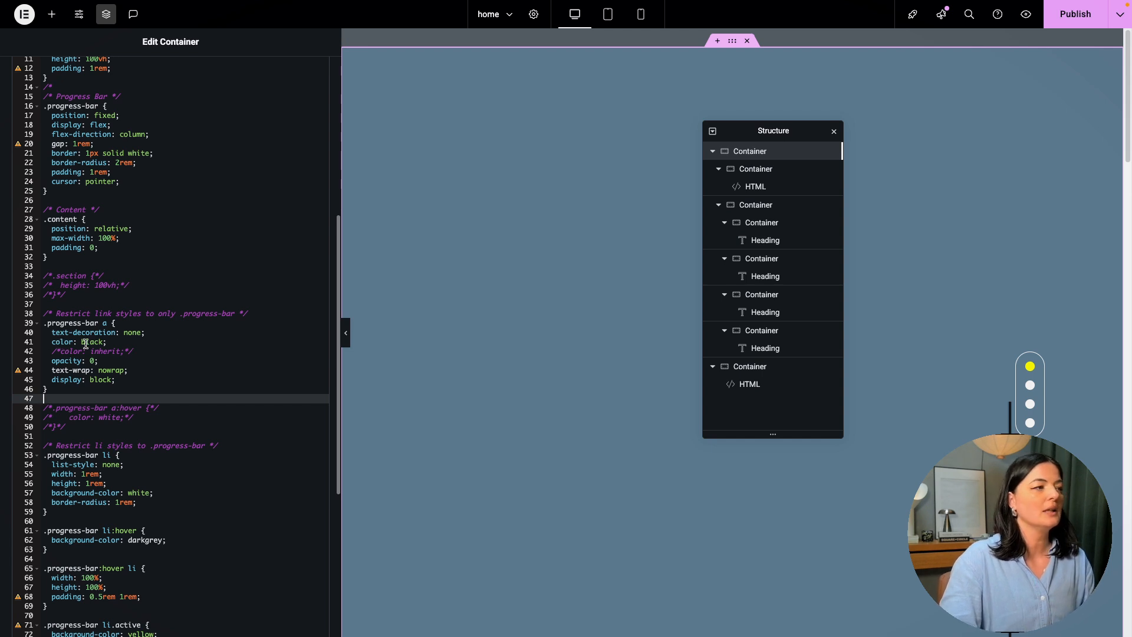
pyautogui.moveTo(82, 342); pyautogui.dragTo(100, 342)
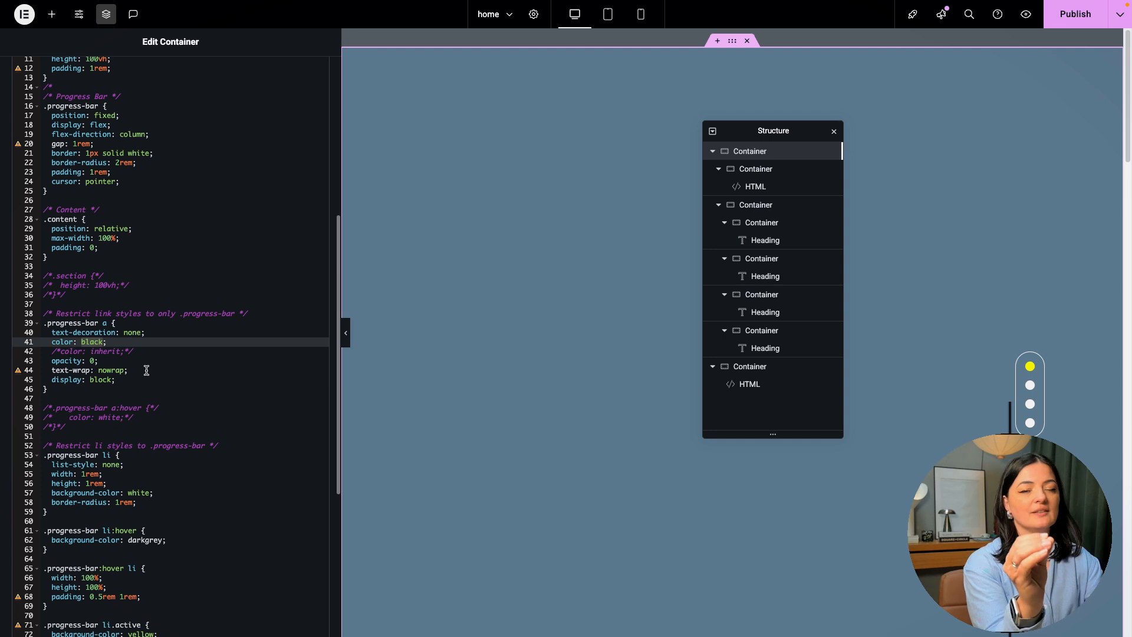
pyautogui.write('red')
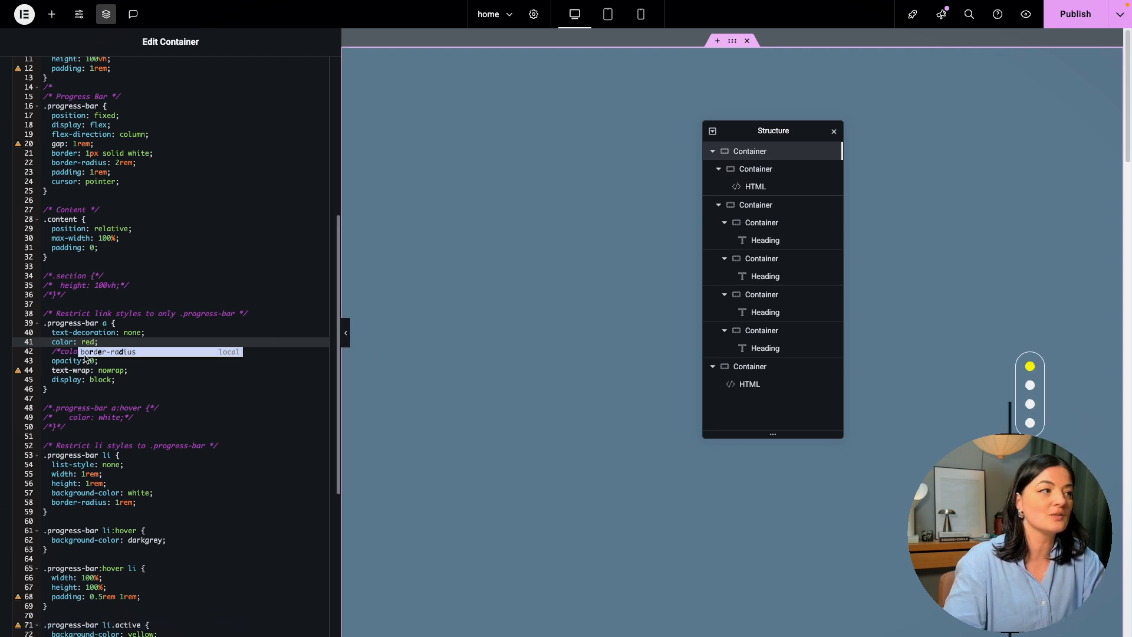
pyautogui.press('BackSpace')
pyautogui.press('BackSpace')
pyautogui.press('BackSpace')
pyautogui.write('black;')
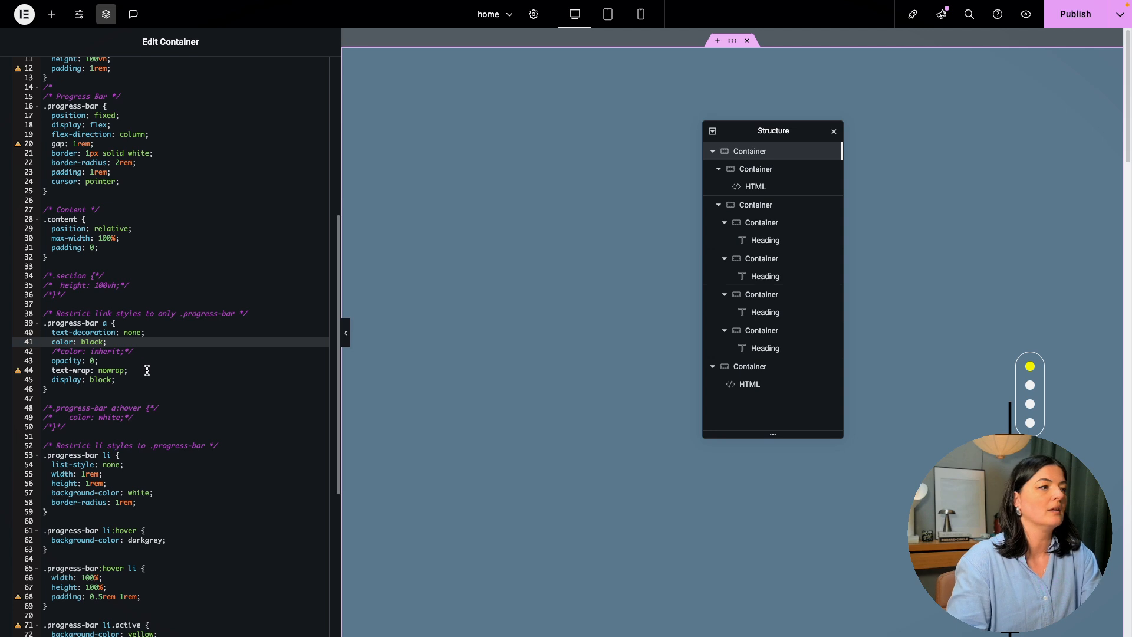
pyautogui.click(147, 370)
pyautogui.scroll(-5, 135, 331)
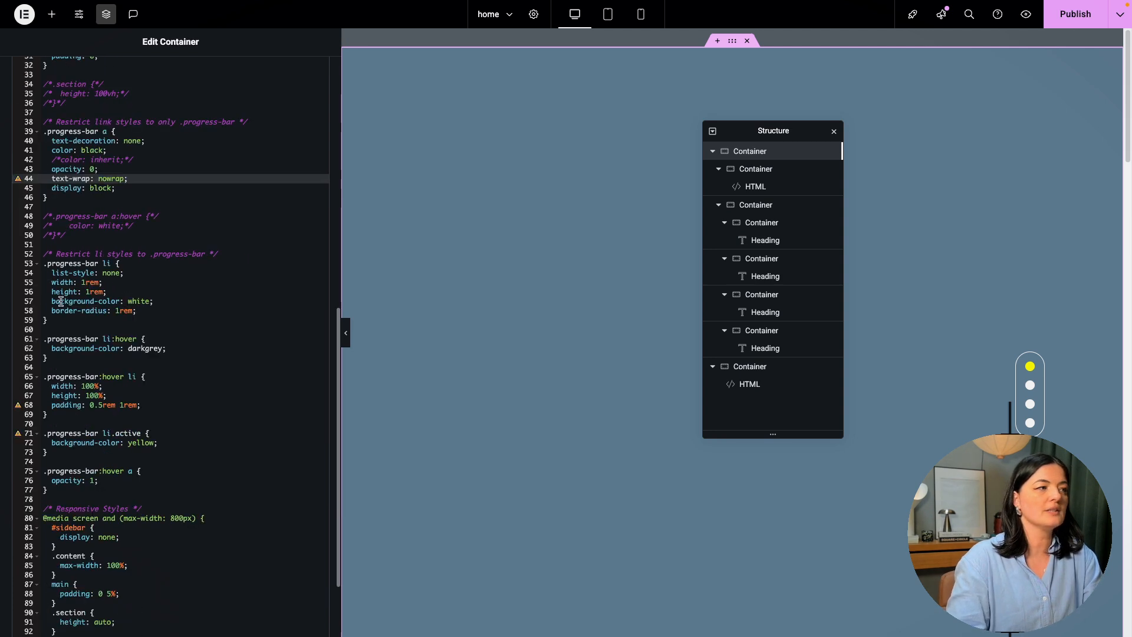
# Step: Try red as the background colour in the .progress-bar li rule and set it back to white
pyautogui.doubleClick(139, 301)
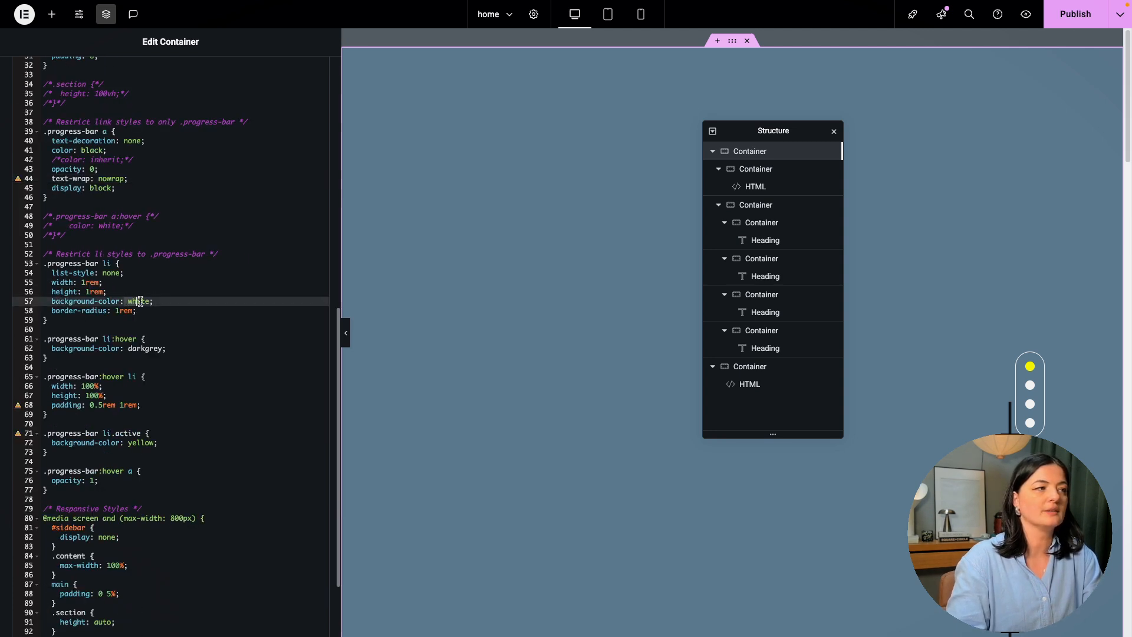
pyautogui.write('red')
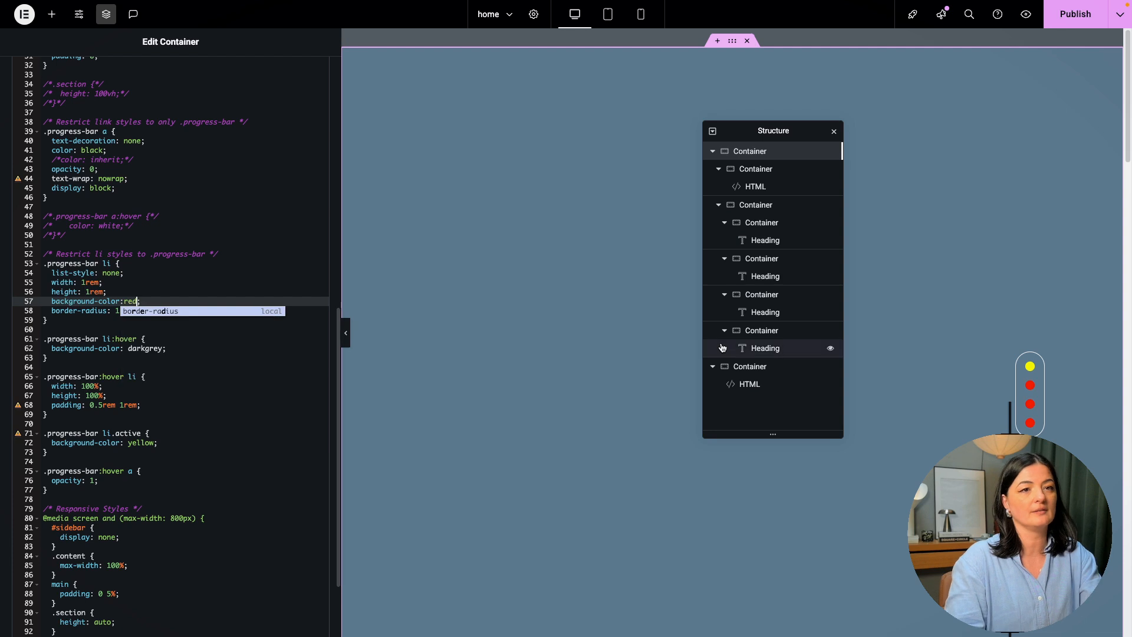
pyautogui.moveTo(1041, 413)
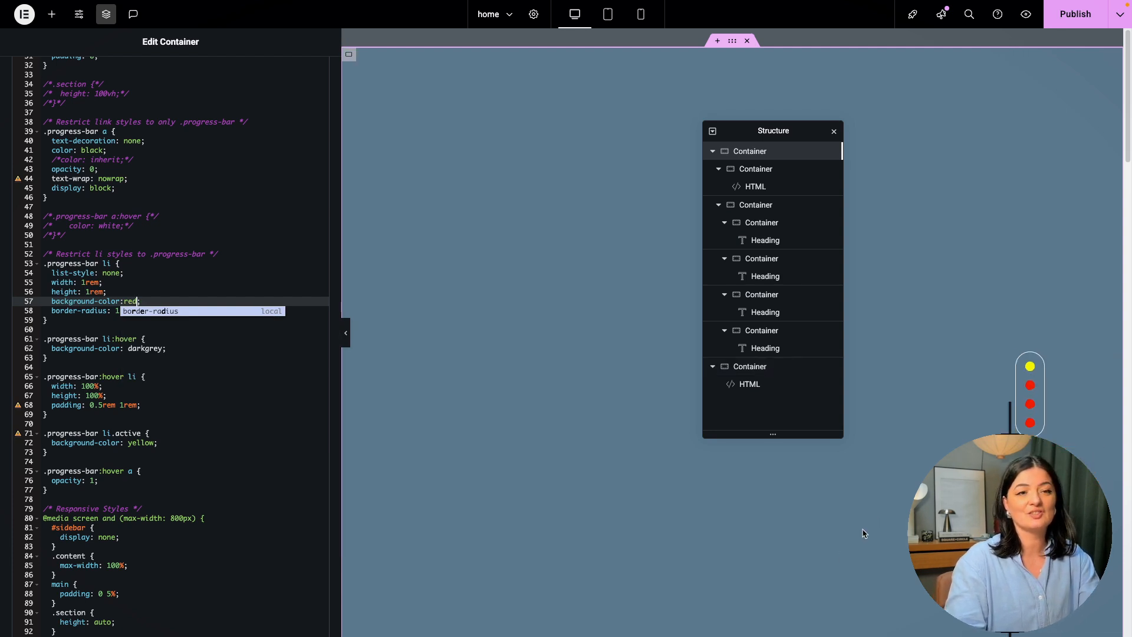
pyautogui.press('BackSpace')
pyautogui.press('BackSpace')
pyautogui.press('BackSpace')
pyautogui.write('white')
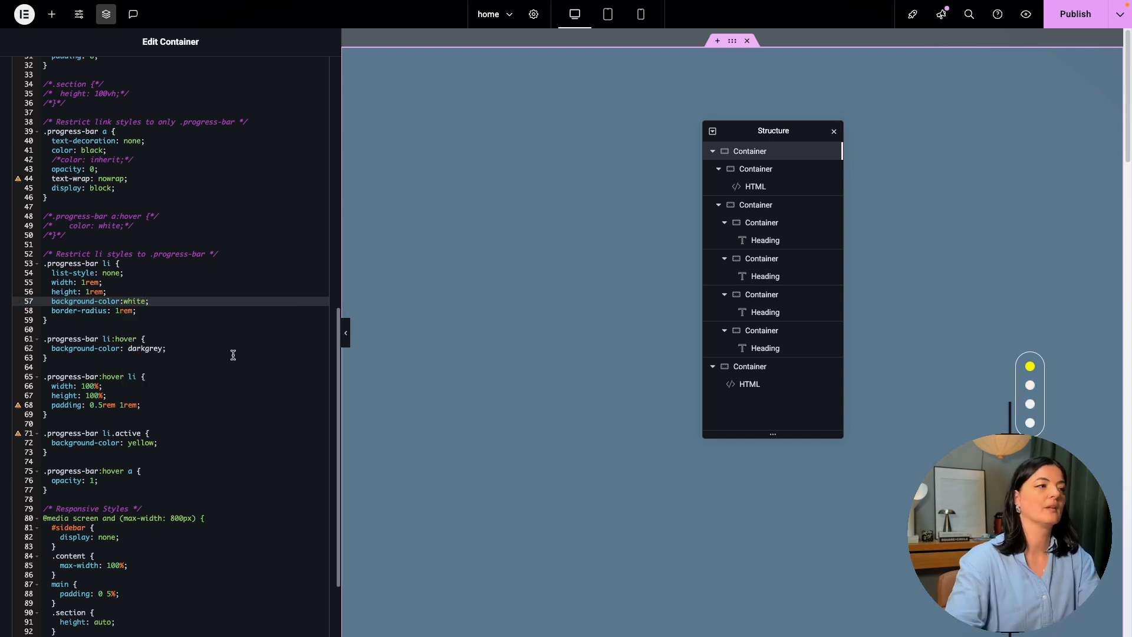
# Step: Try a border-radius of .3rem in the .progress-bar li rule and set it back to 1rem
pyautogui.click(119, 310)
pyautogui.press('BackSpace')
pyautogui.write('.3')
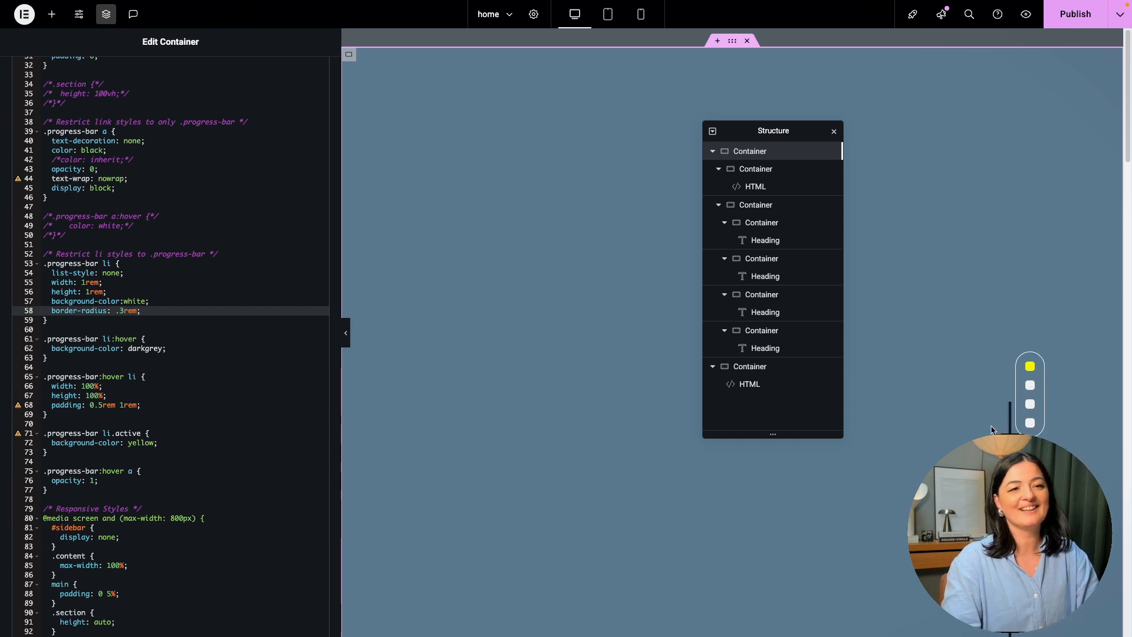
pyautogui.click(124, 310)
pyautogui.press('BackSpace')
pyautogui.press('BackSpace')
pyautogui.write('1')
pyautogui.click(212, 420)
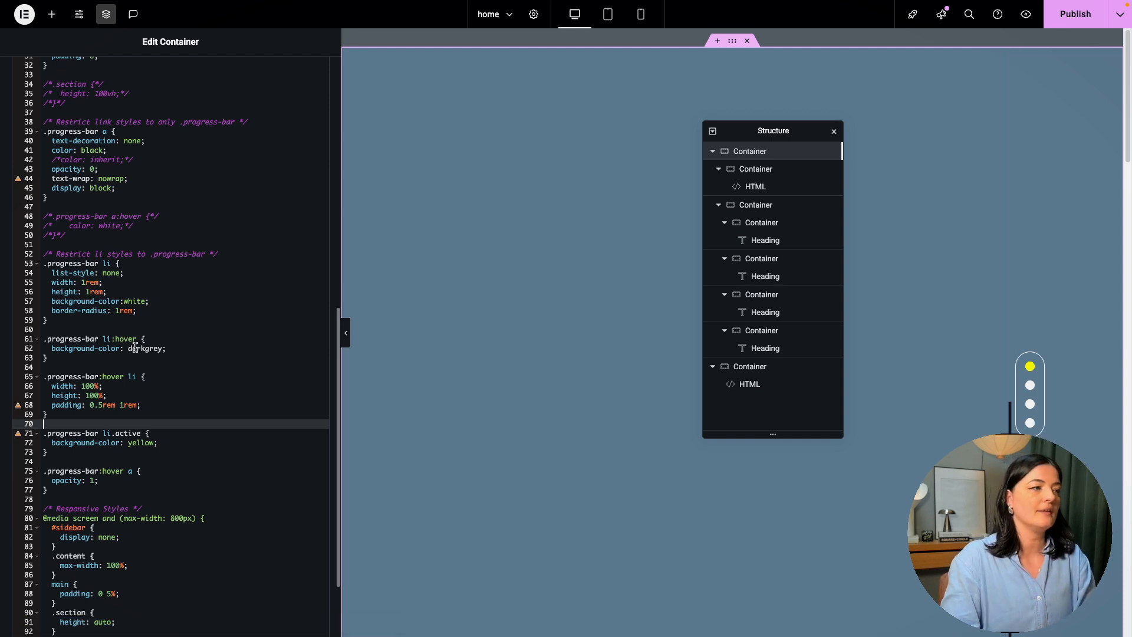
# Step: Try red as the background colour in the .progress-bar li:hover rule and set it back to darkgrey
pyautogui.moveTo(129, 348); pyautogui.dragTo(156, 349)
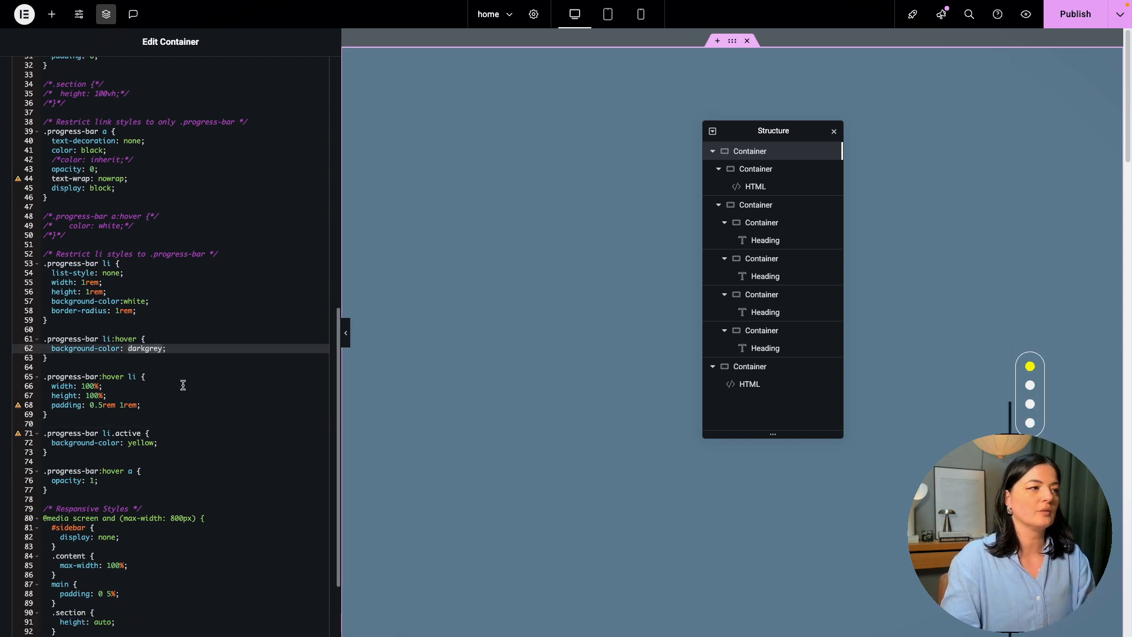
pyautogui.write('red')
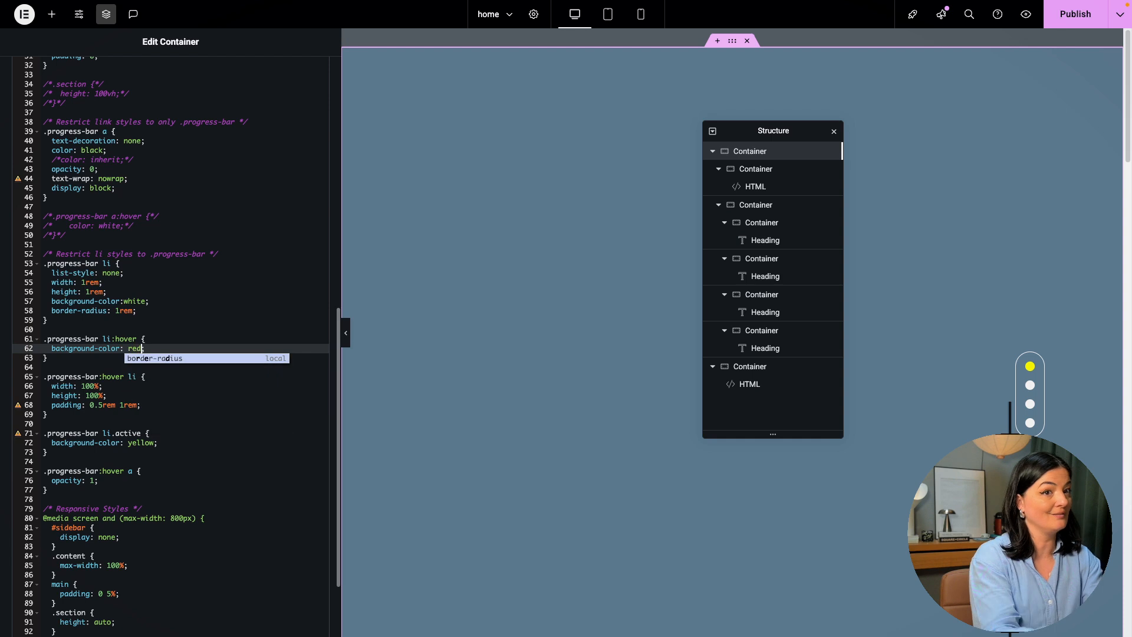
pyautogui.moveTo(1060, 432)
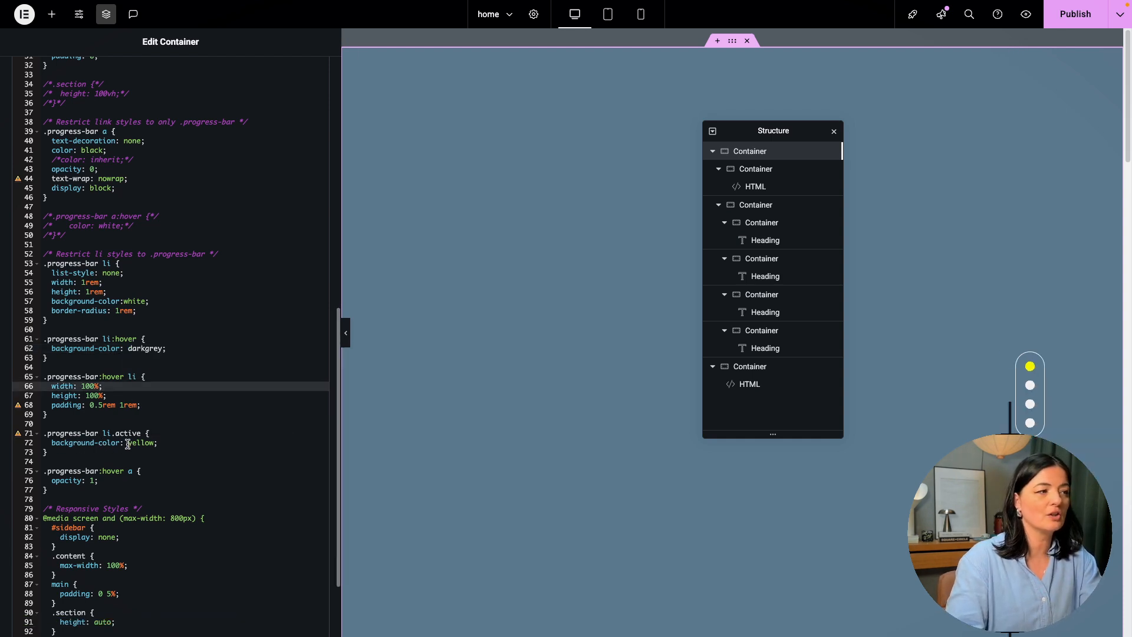
# Step: Set the background colour in the .progress-bar li.active rule to red and check the active dot across the sections in the preview
pyautogui.moveTo(129, 444); pyautogui.dragTo(154, 446)
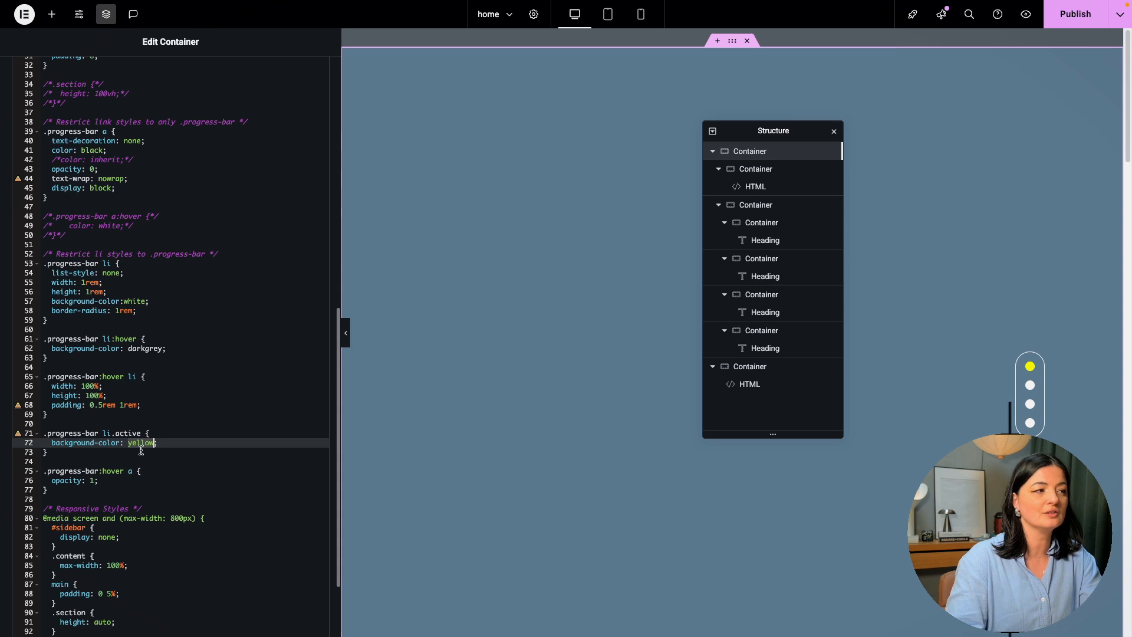
pyautogui.moveTo(1074, 406)
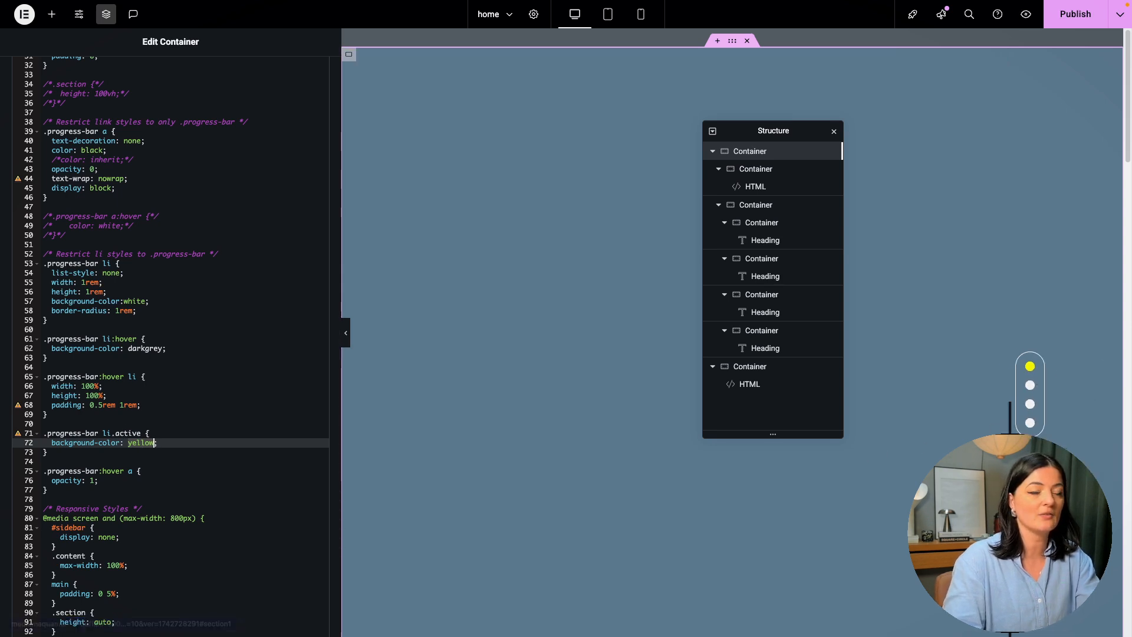
pyautogui.scroll(-7, 1047, 410)
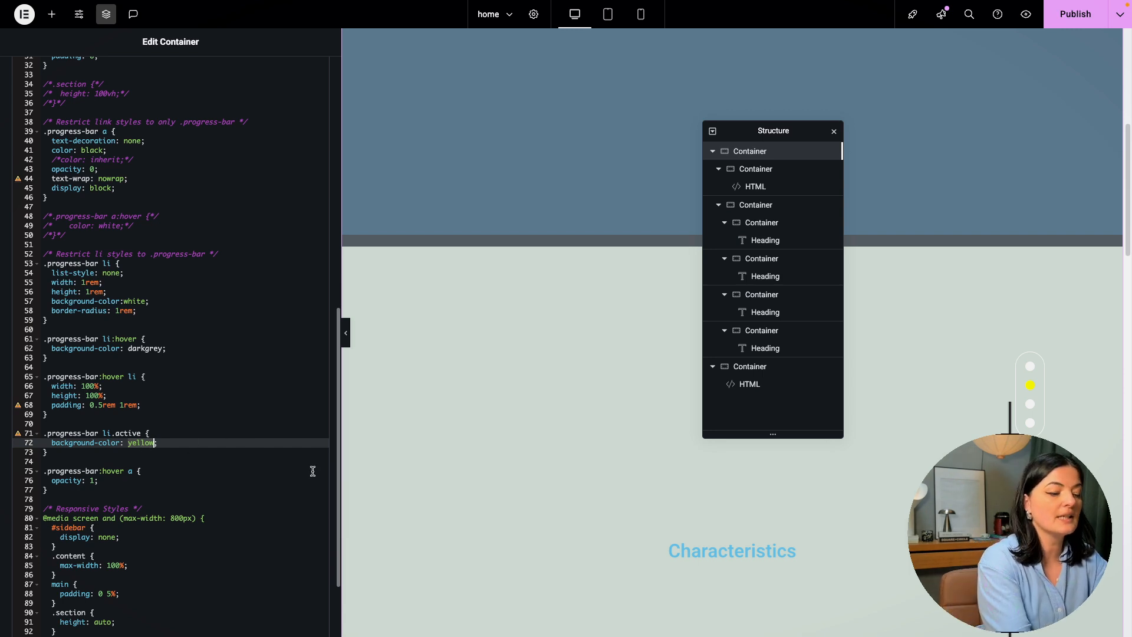
pyautogui.write('red')
pyautogui.scroll(-14, 636, 474)
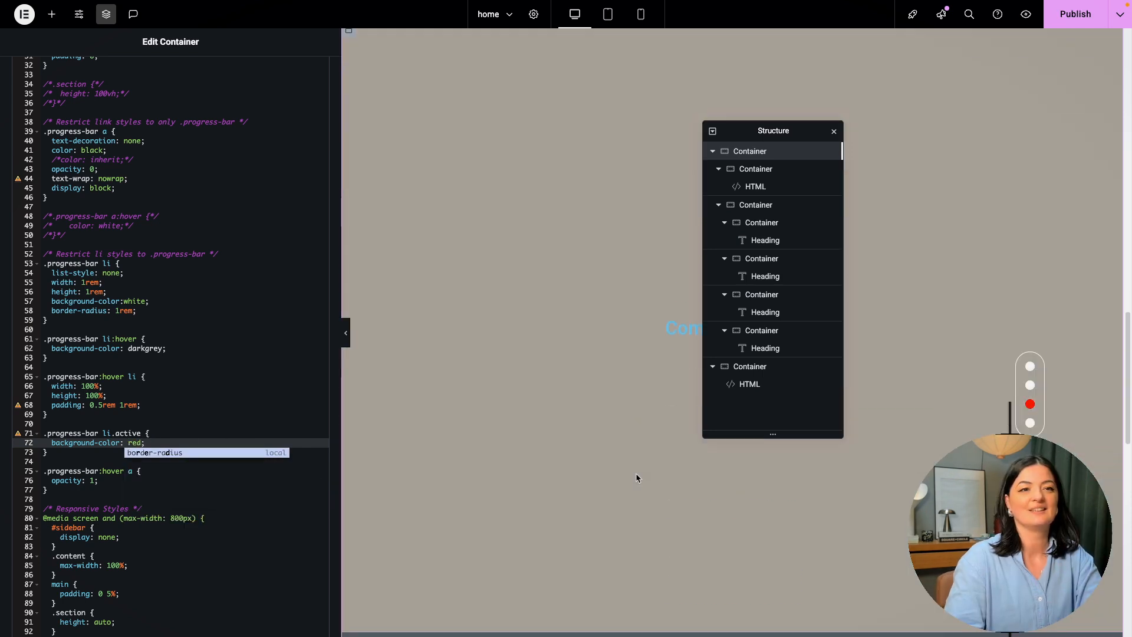
pyautogui.scroll(16, 635, 473)
pyautogui.scroll(3, 637, 476)
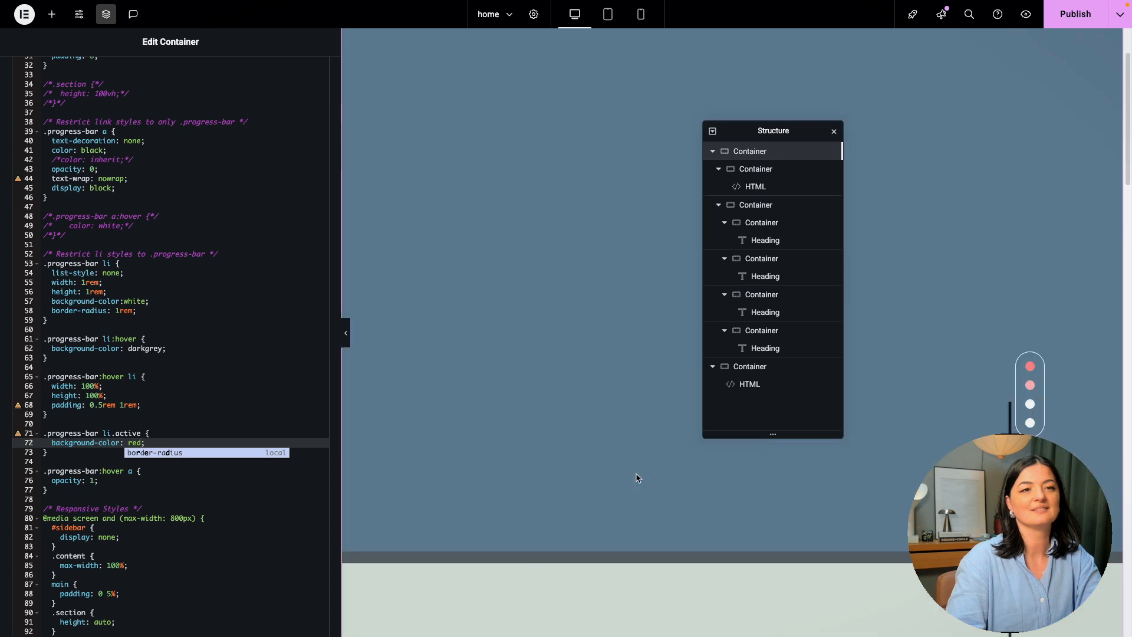
pyautogui.scroll(10, 244, 457)
pyautogui.scroll(-5, 245, 456)
pyautogui.scroll(-5, 244, 457)
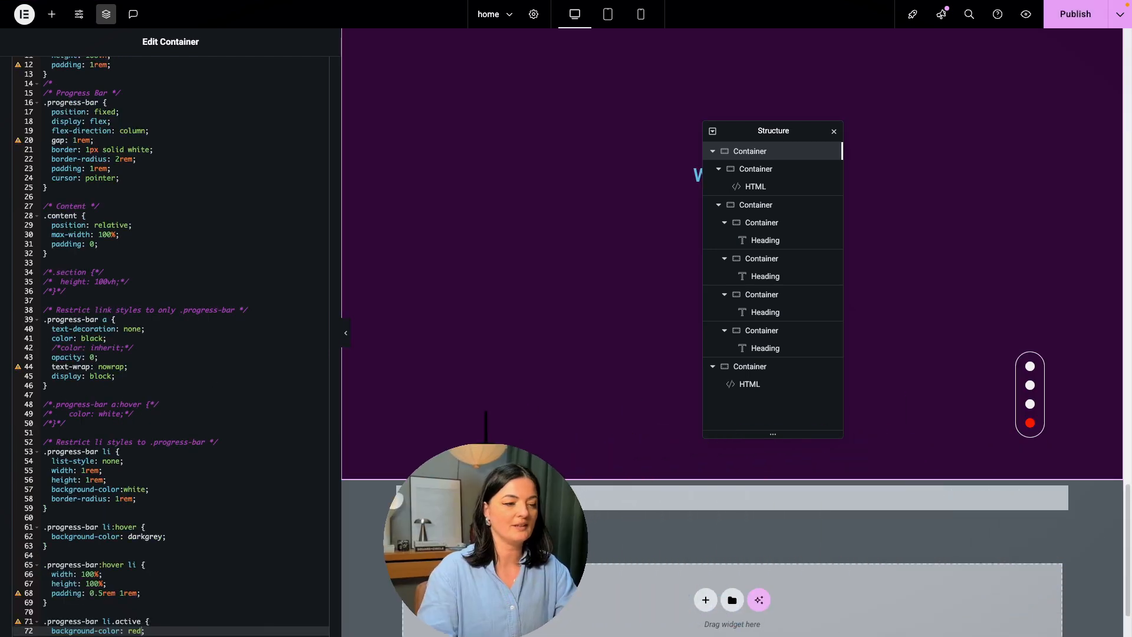
# Step: Save the page and check the progress bar's active dot through the four sections on the live home page
pyautogui.scroll(15, 897, 255)
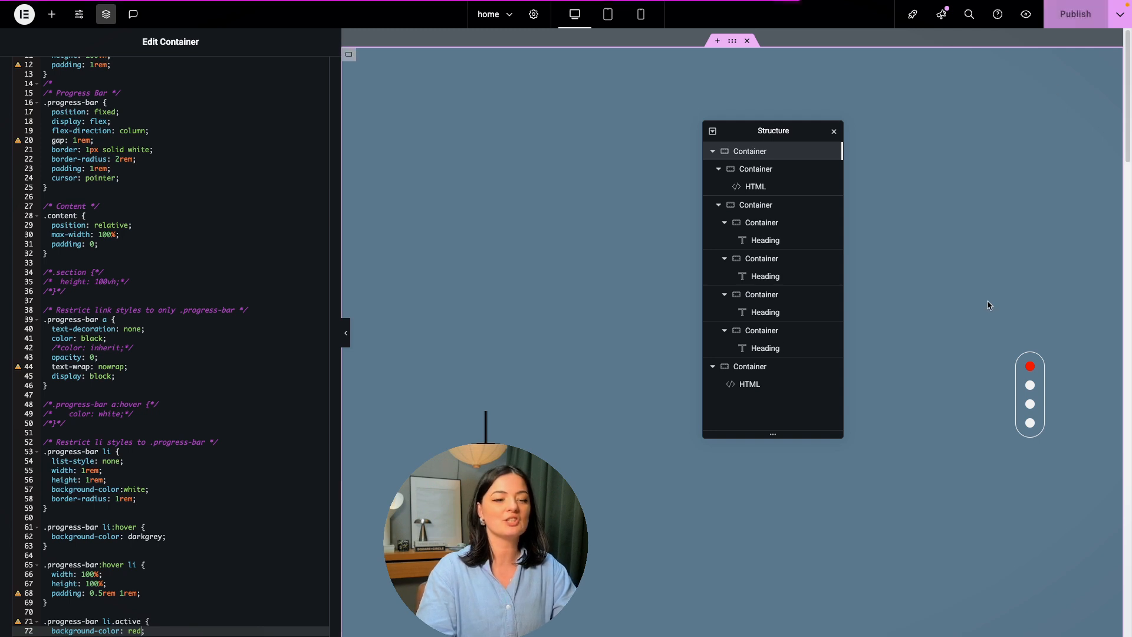
pyautogui.moveTo(1, 314)
pyautogui.click(51, 134)
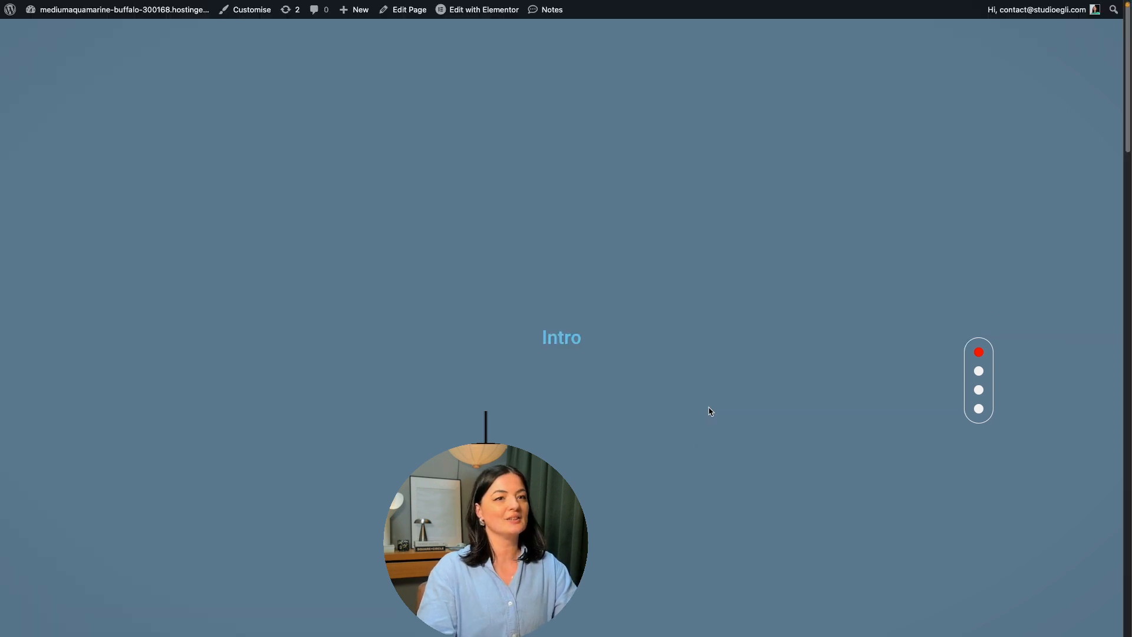
pyautogui.scroll(-5, 709, 407)
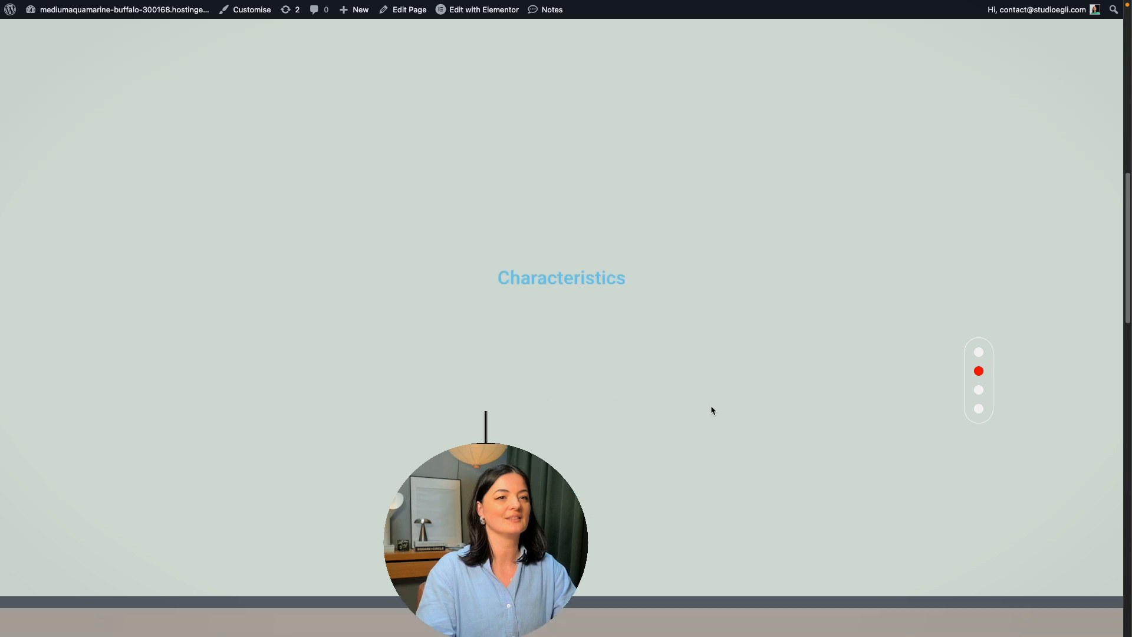
pyautogui.scroll(-10, 711, 410)
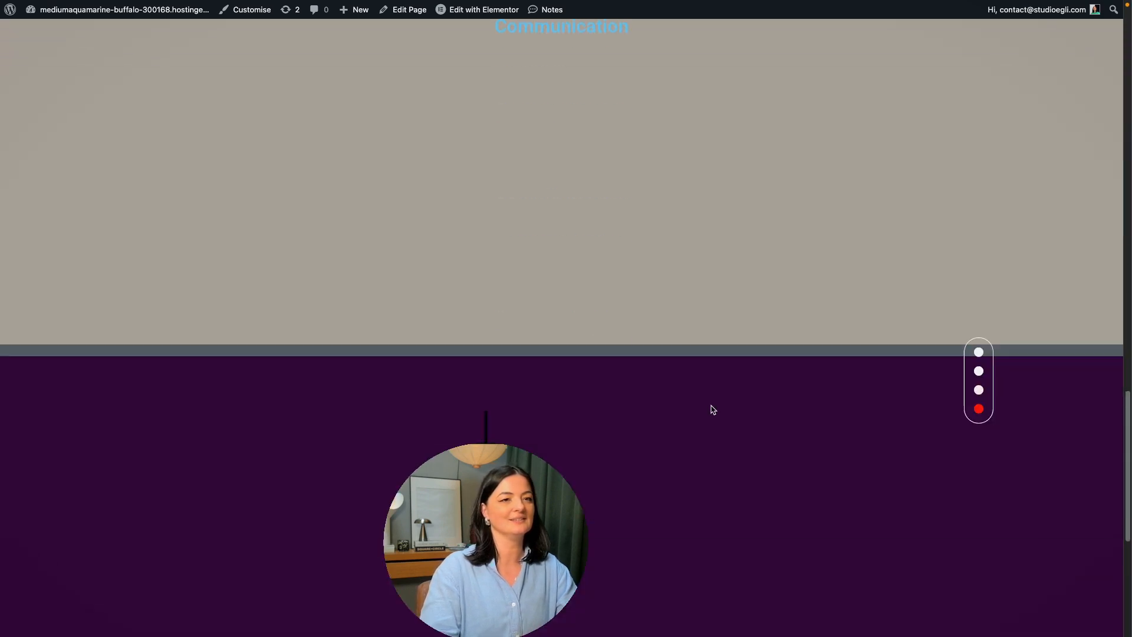
pyautogui.scroll(15, 712, 410)
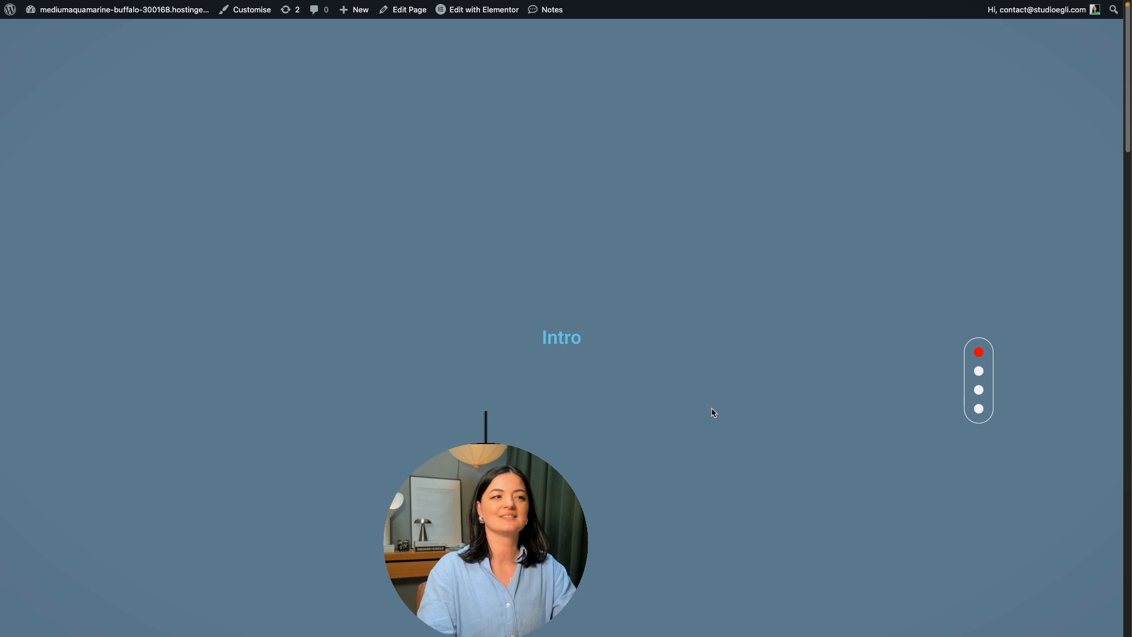